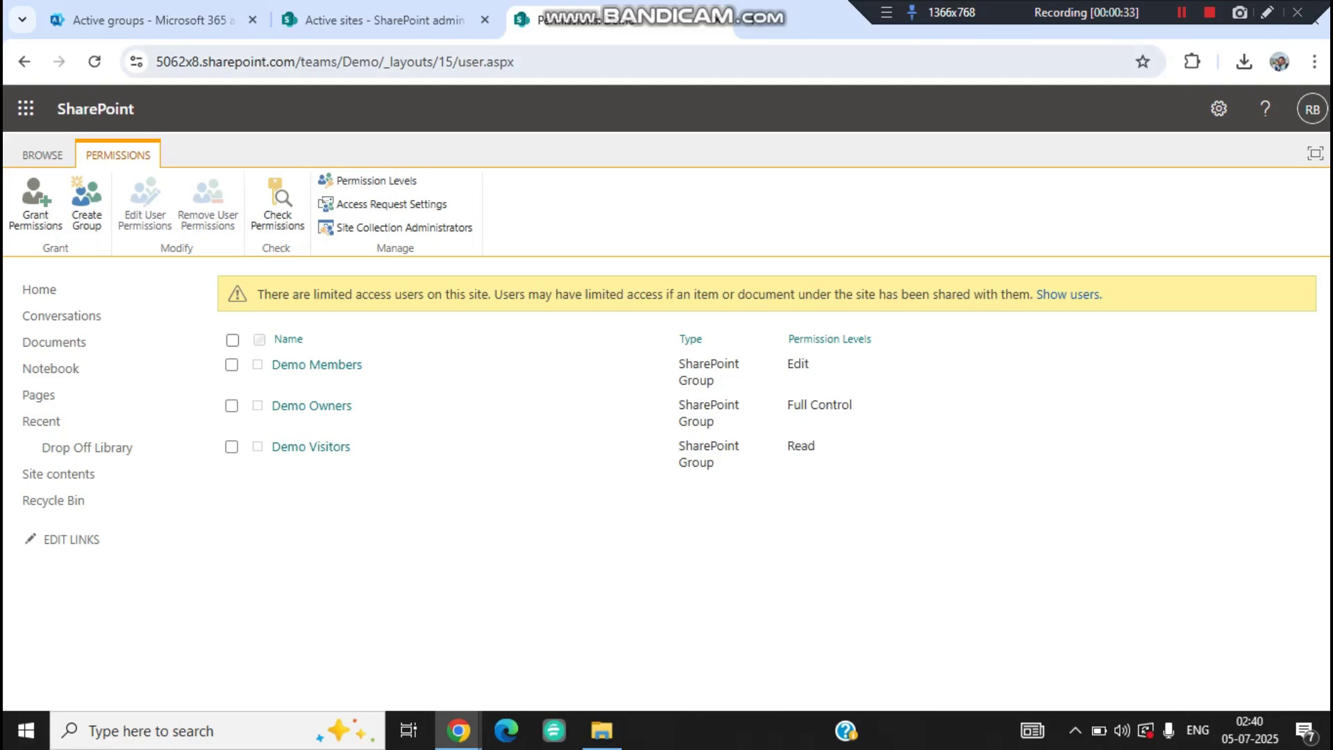
pyautogui.tripleClick(508, 62)
pyautogui.press('Escape')
pyautogui.click(364, 62)
pyautogui.click(556, 208)
# - Try to share the Demo site with the chosen user by granting permissions from the advanced permissions page
pyautogui.click(35, 203)
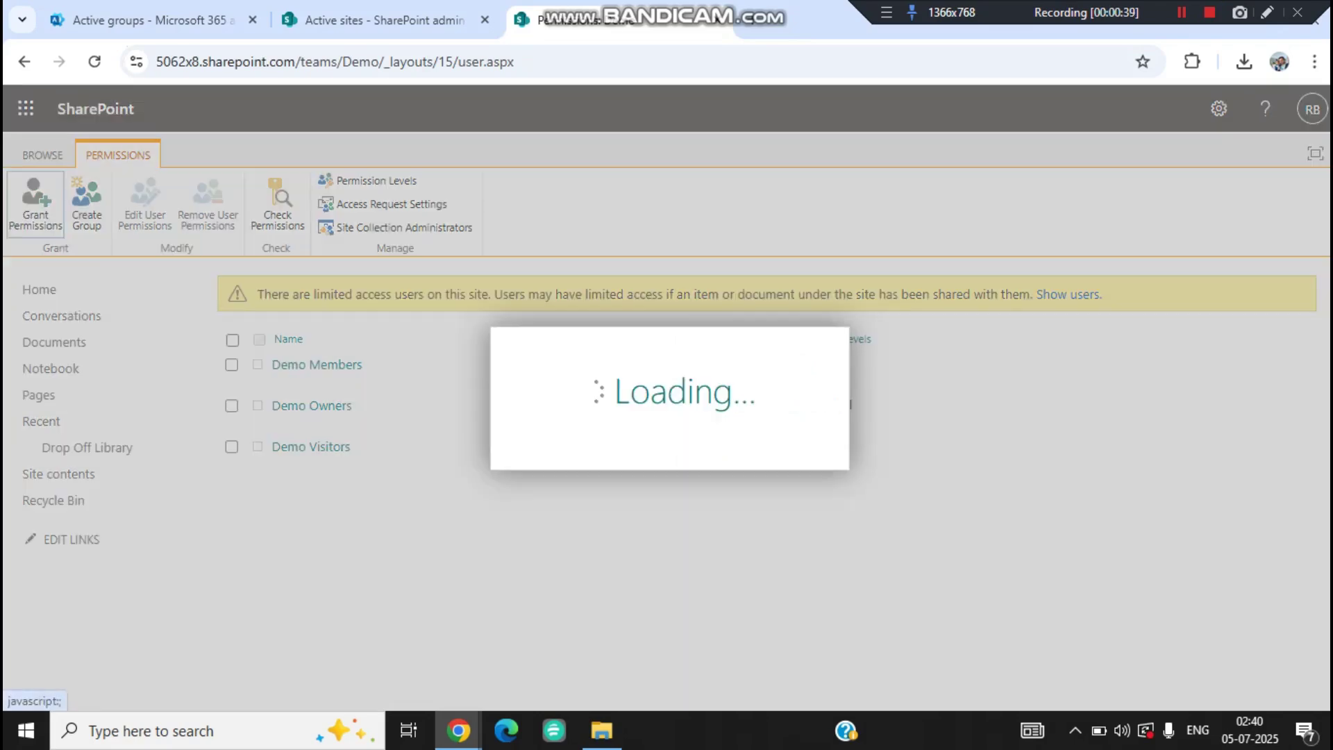
pyautogui.write('elina')
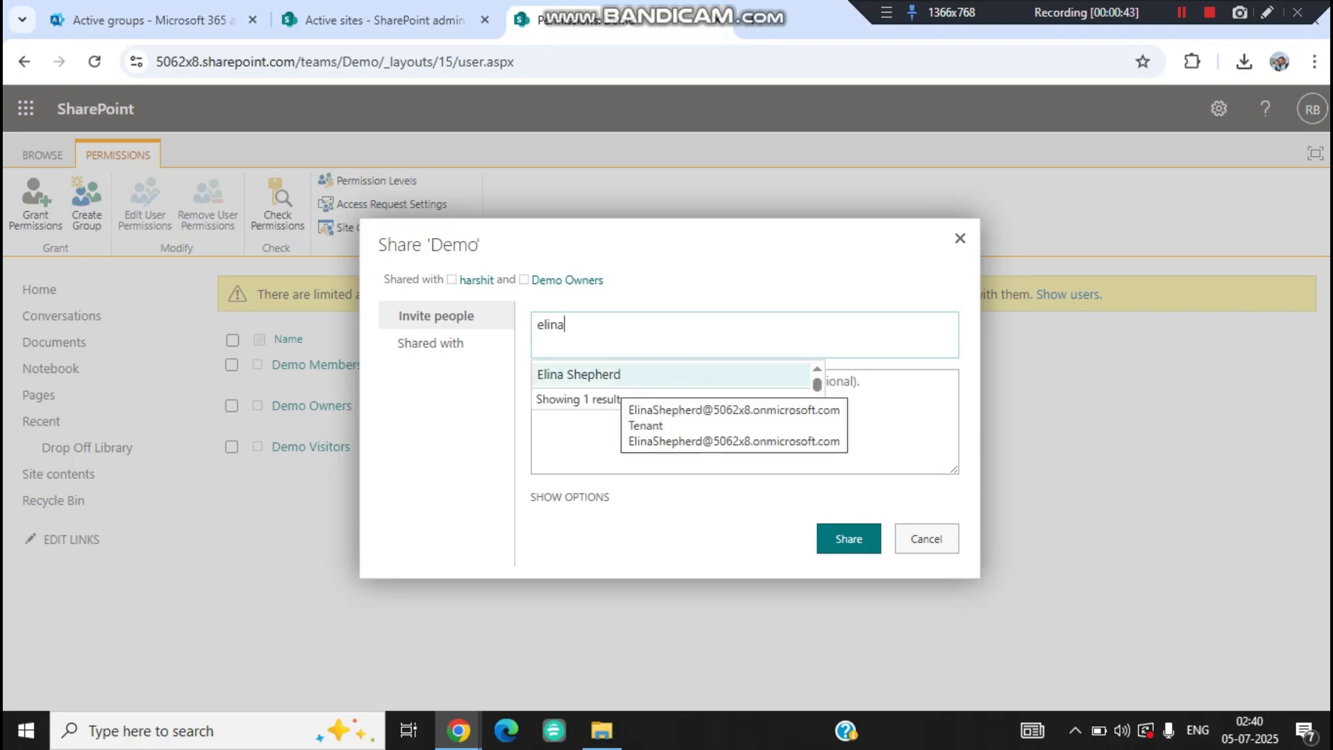
pyautogui.press('Return')
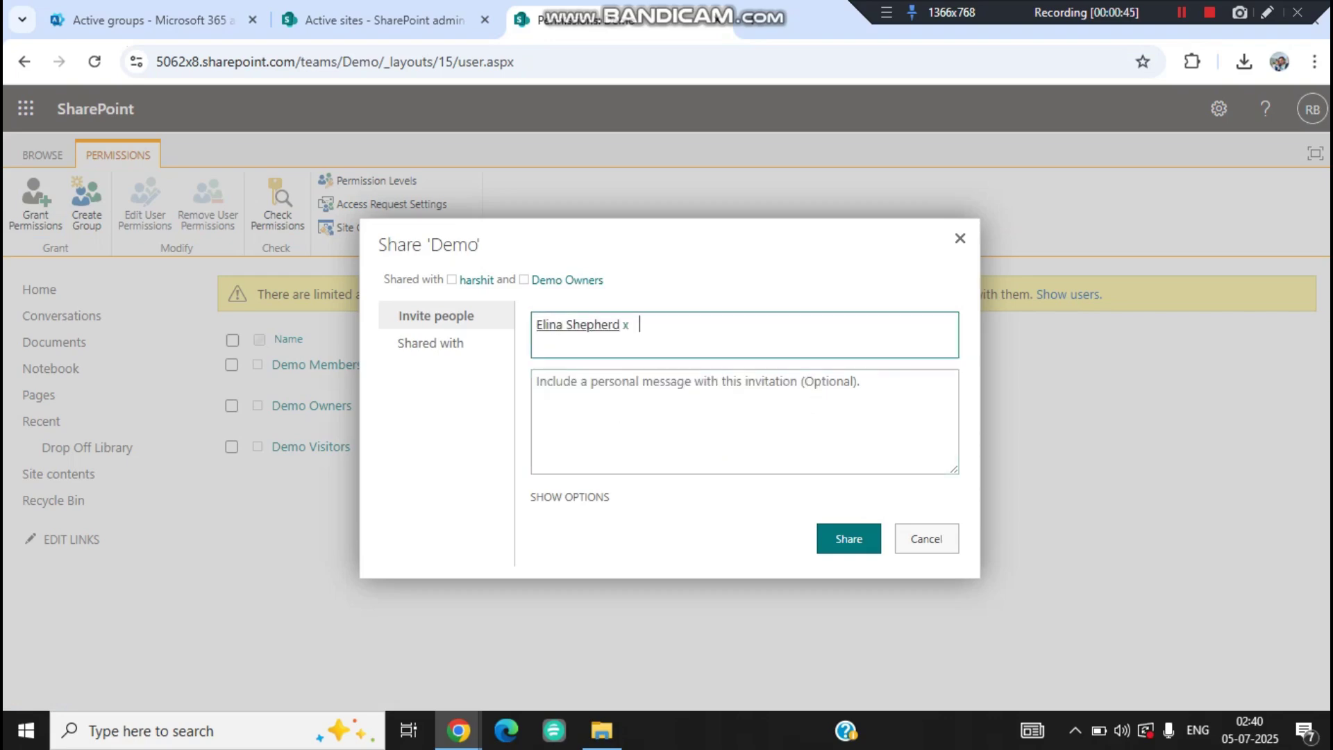
pyautogui.click(849, 538)
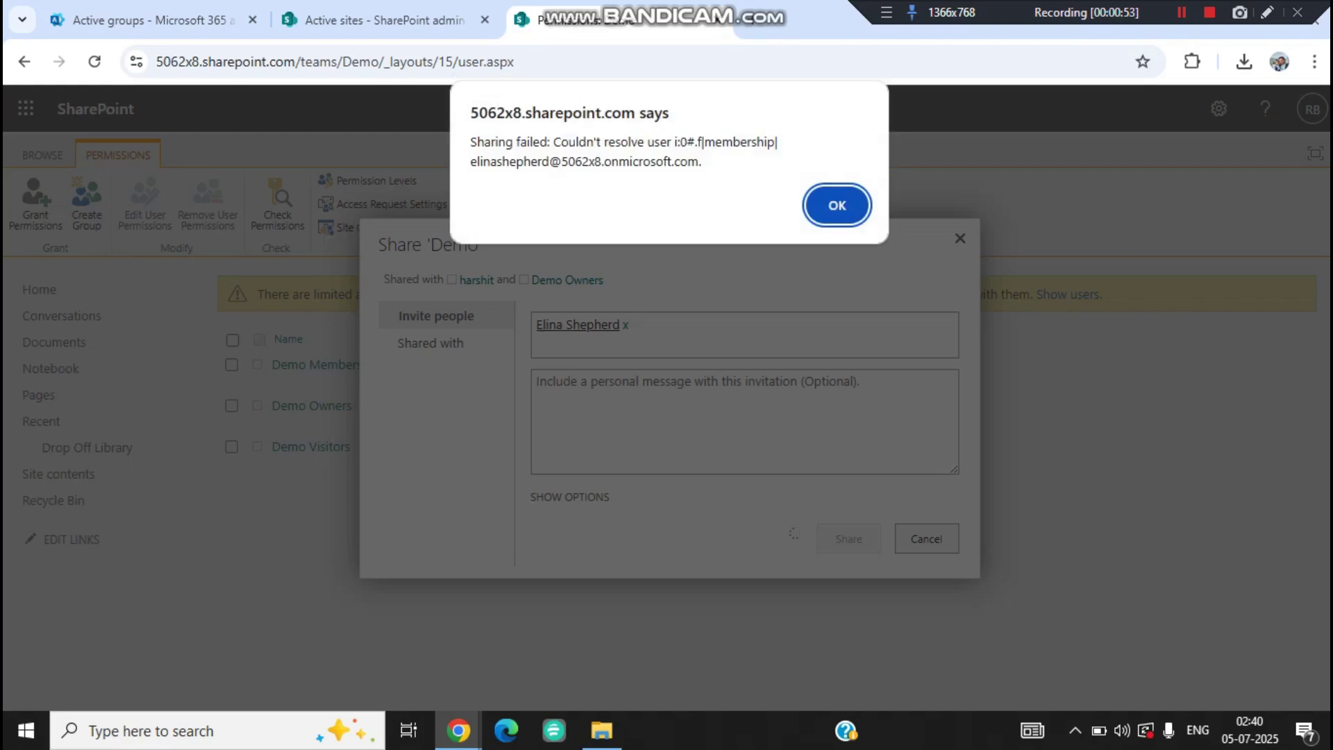
pyautogui.press('Return')
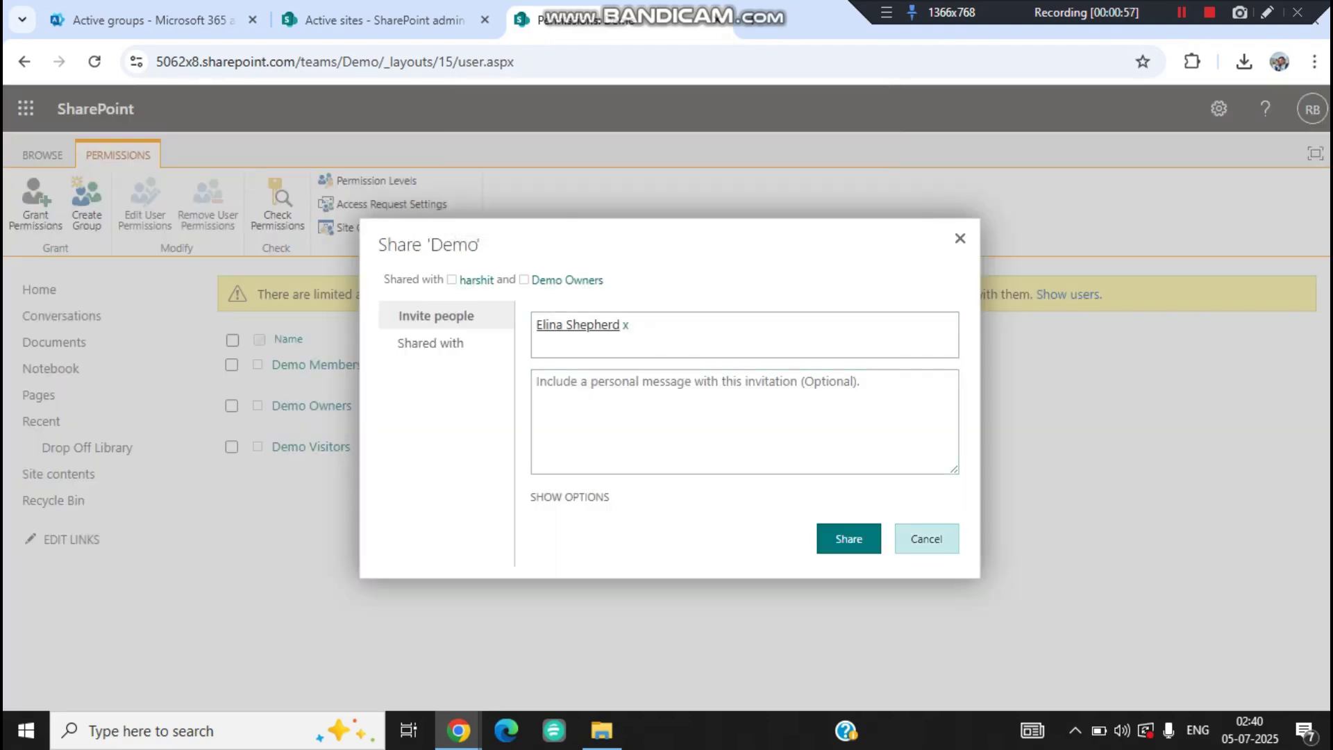
pyautogui.click(927, 539)
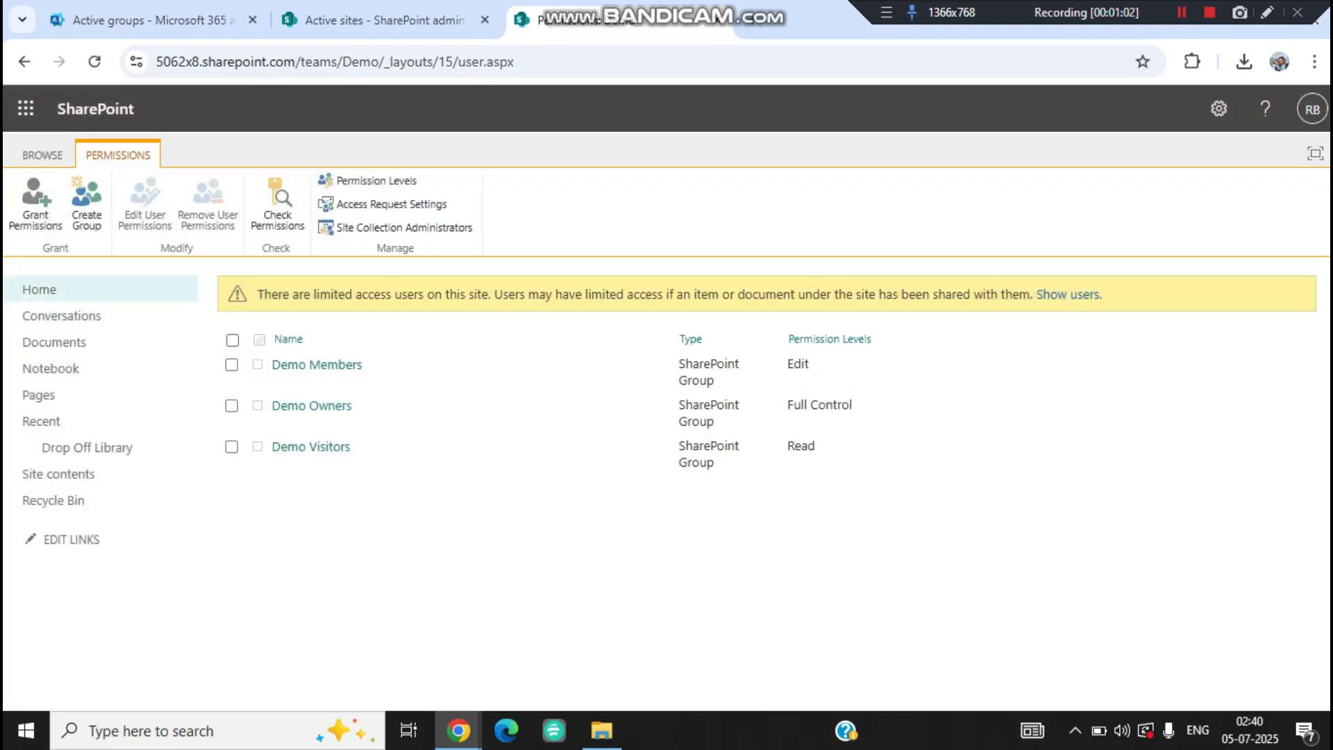
# - From the Demo home page's site permissions, try to share the site only with the same user, with the email notification enabled
pyautogui.click(39, 289)
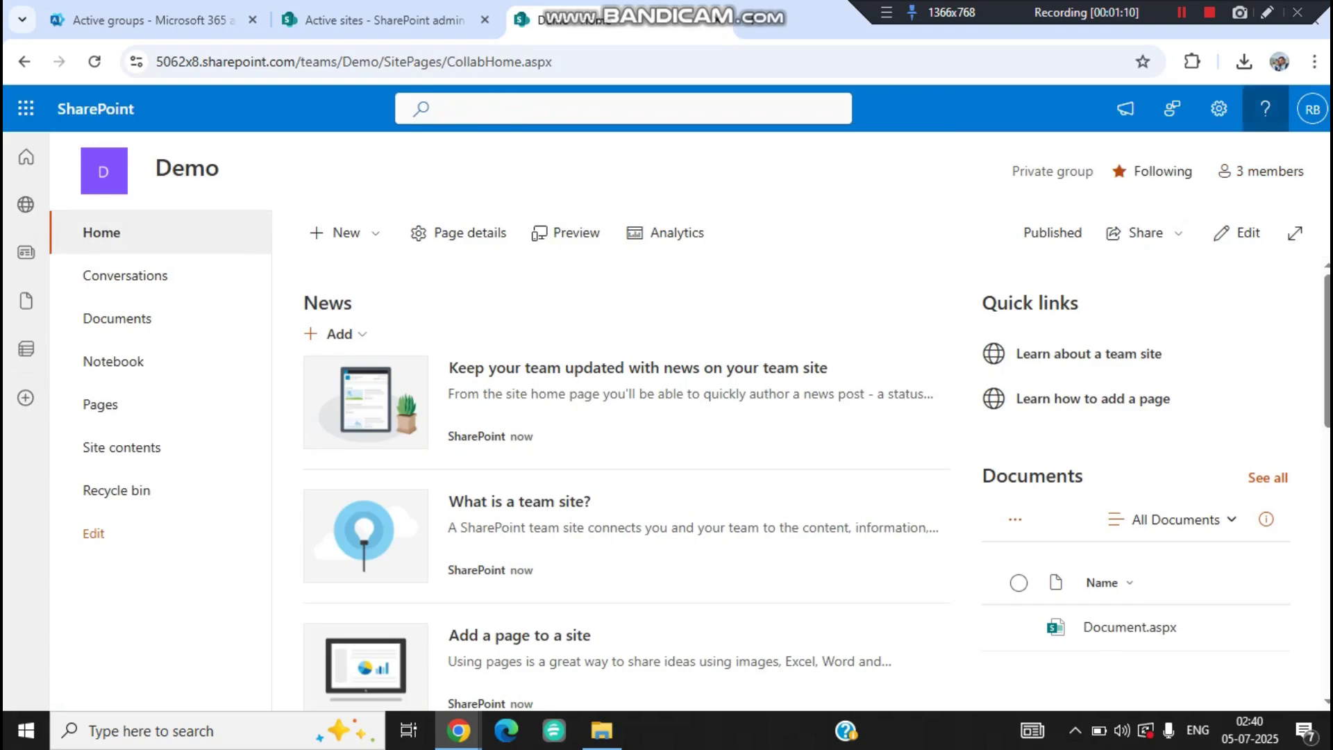
pyautogui.click(1219, 109)
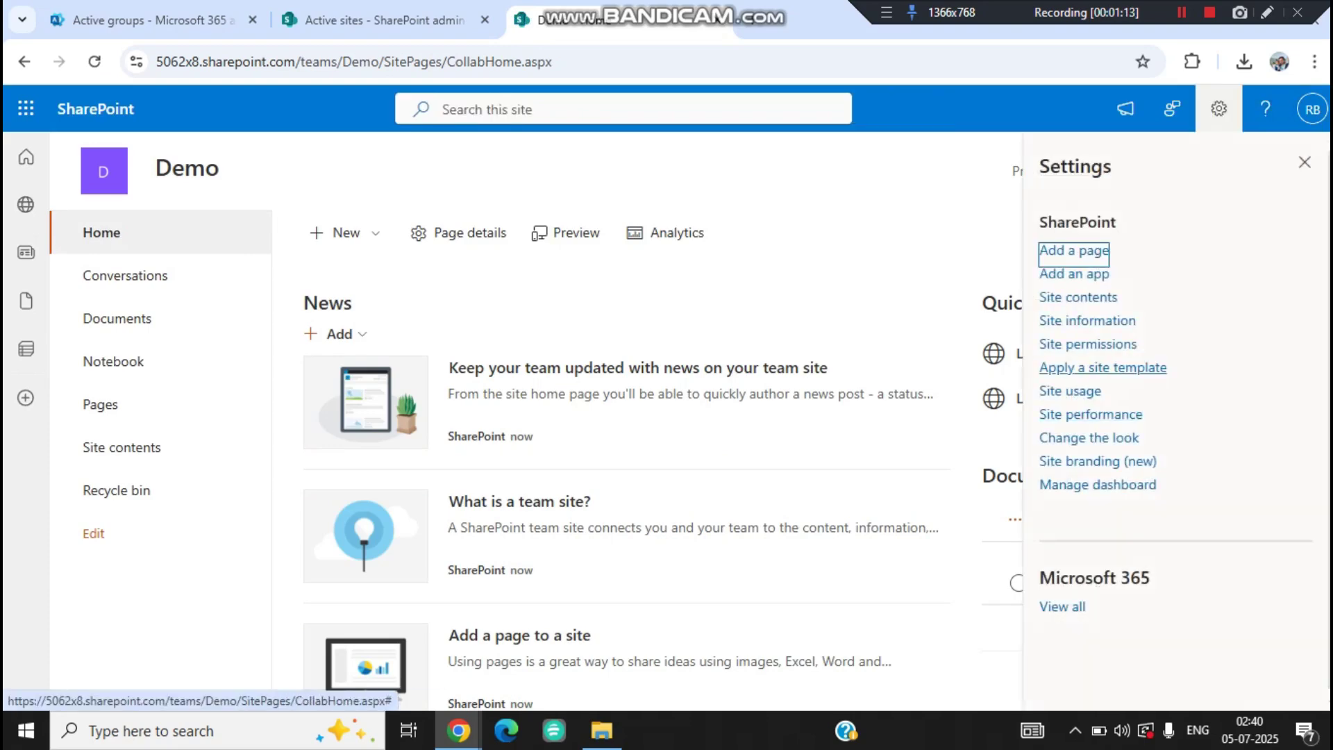
pyautogui.click(1088, 345)
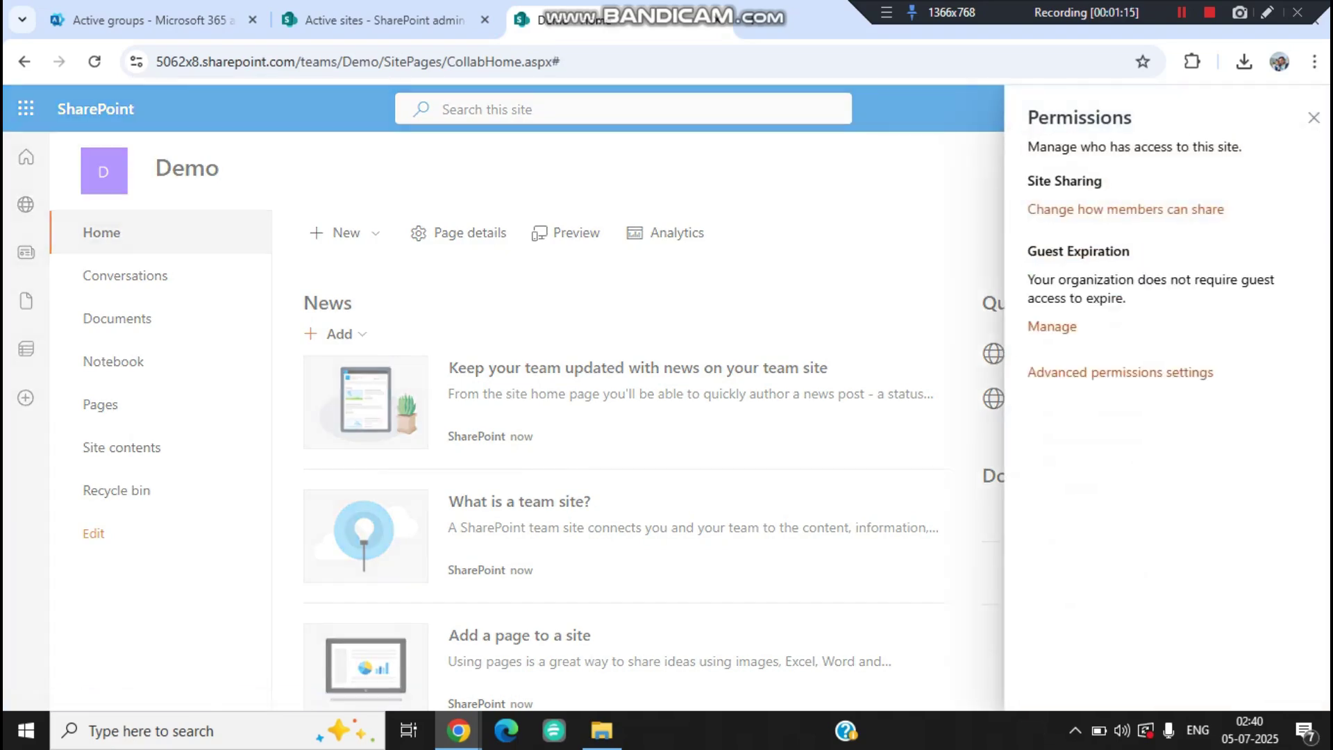
pyautogui.click(1102, 186)
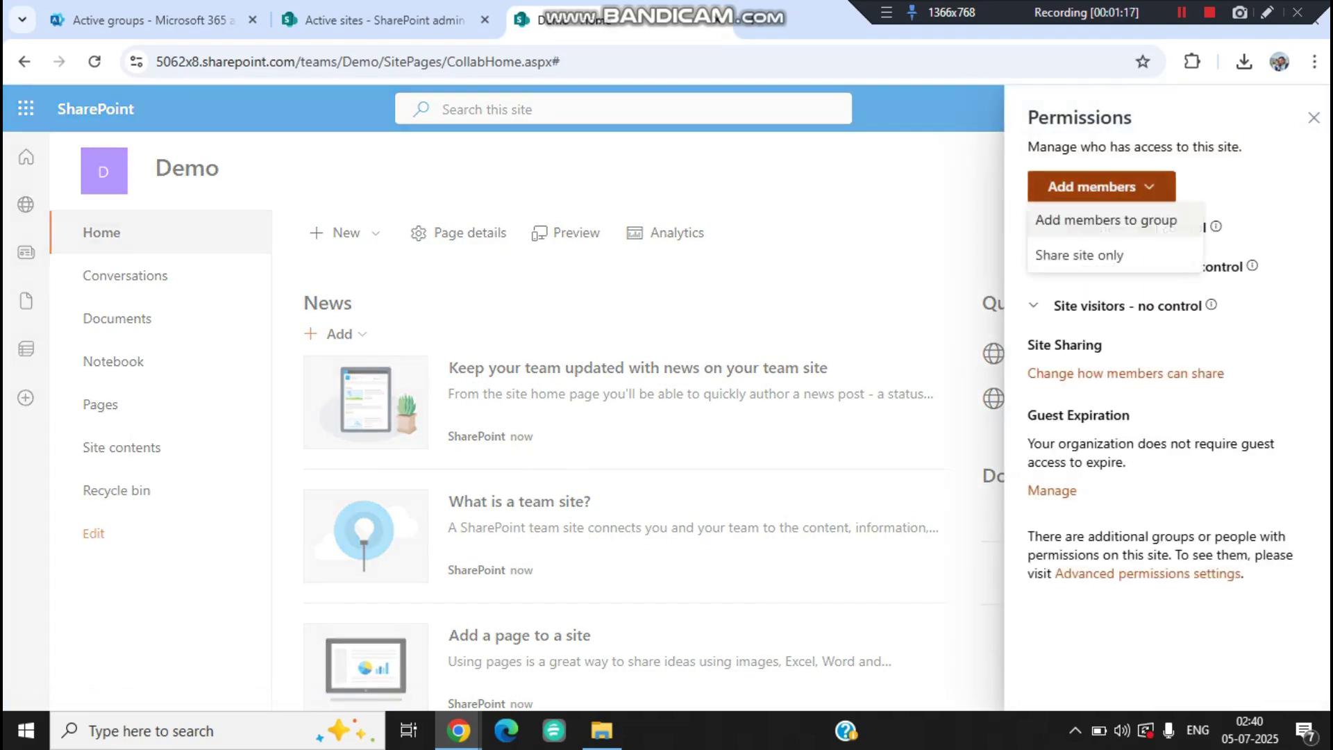
pyautogui.click(1080, 255)
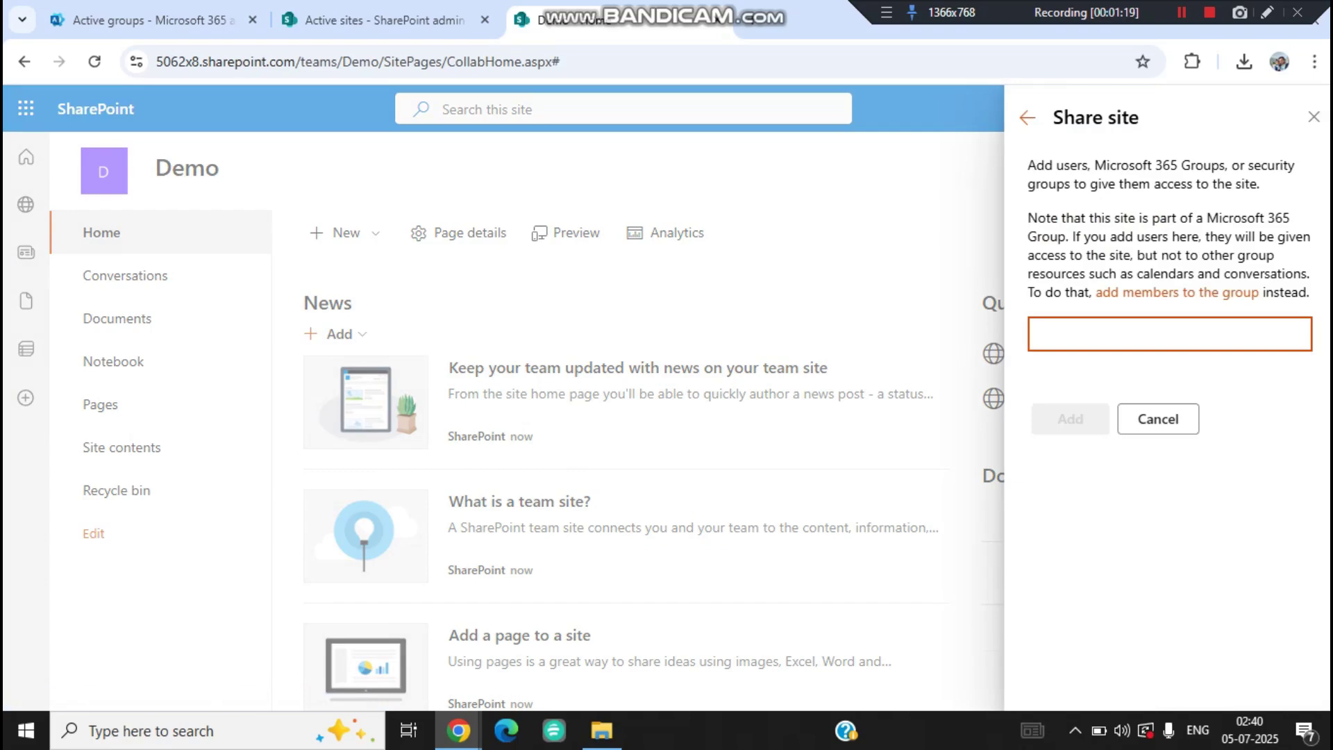
pyautogui.write('elina')
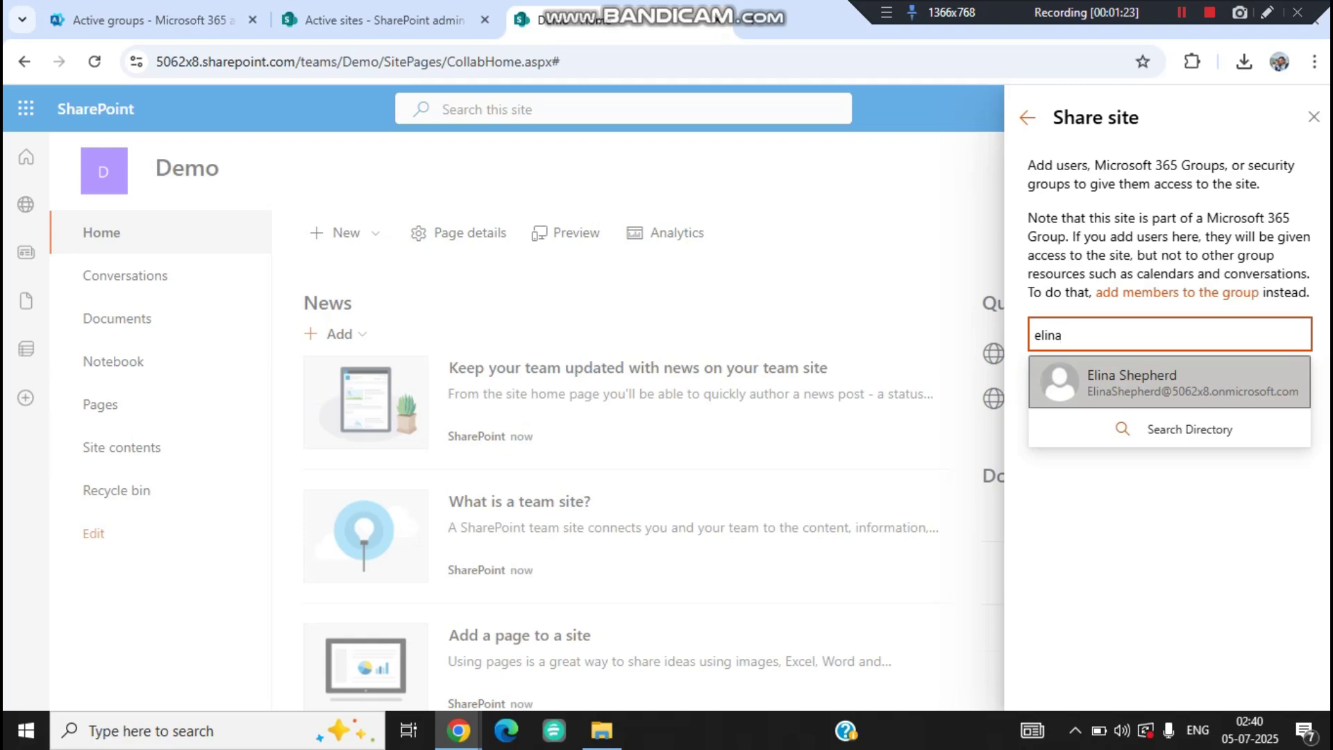
pyautogui.press('Return')
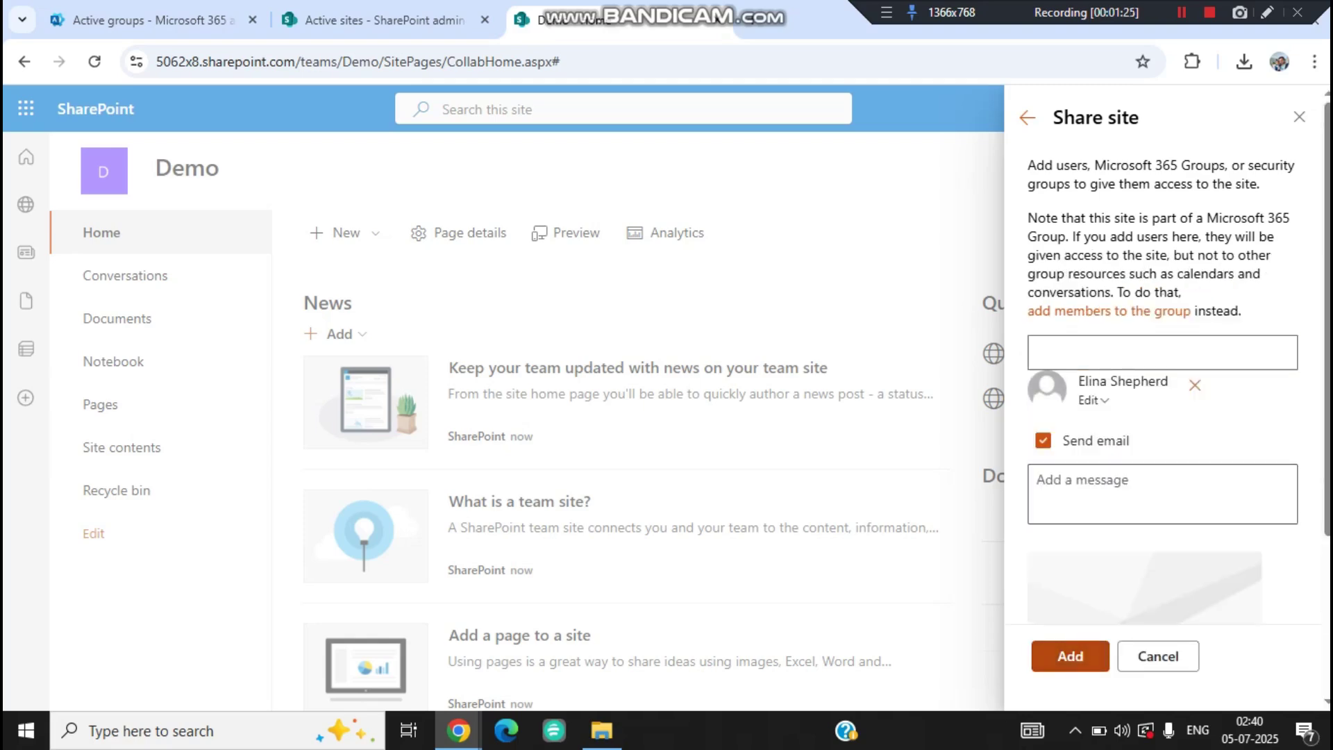
pyautogui.scroll(-2, 1163, 416)
pyautogui.scroll(-1, 1163, 417)
pyautogui.moveTo(1063, 573); pyautogui.dragTo(1277, 590)
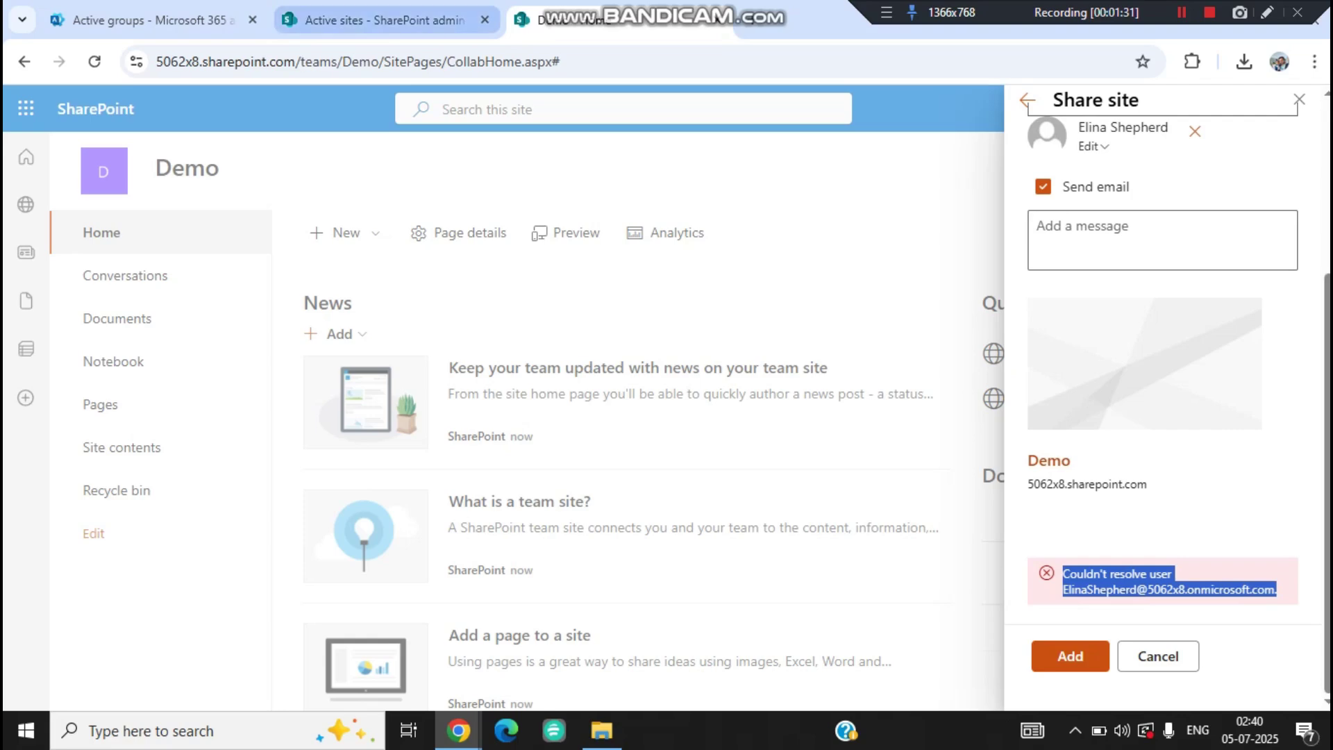
# - Switch to the SharePoint admin center and try to add the same user as a site member of Demo
pyautogui.click(384, 20)
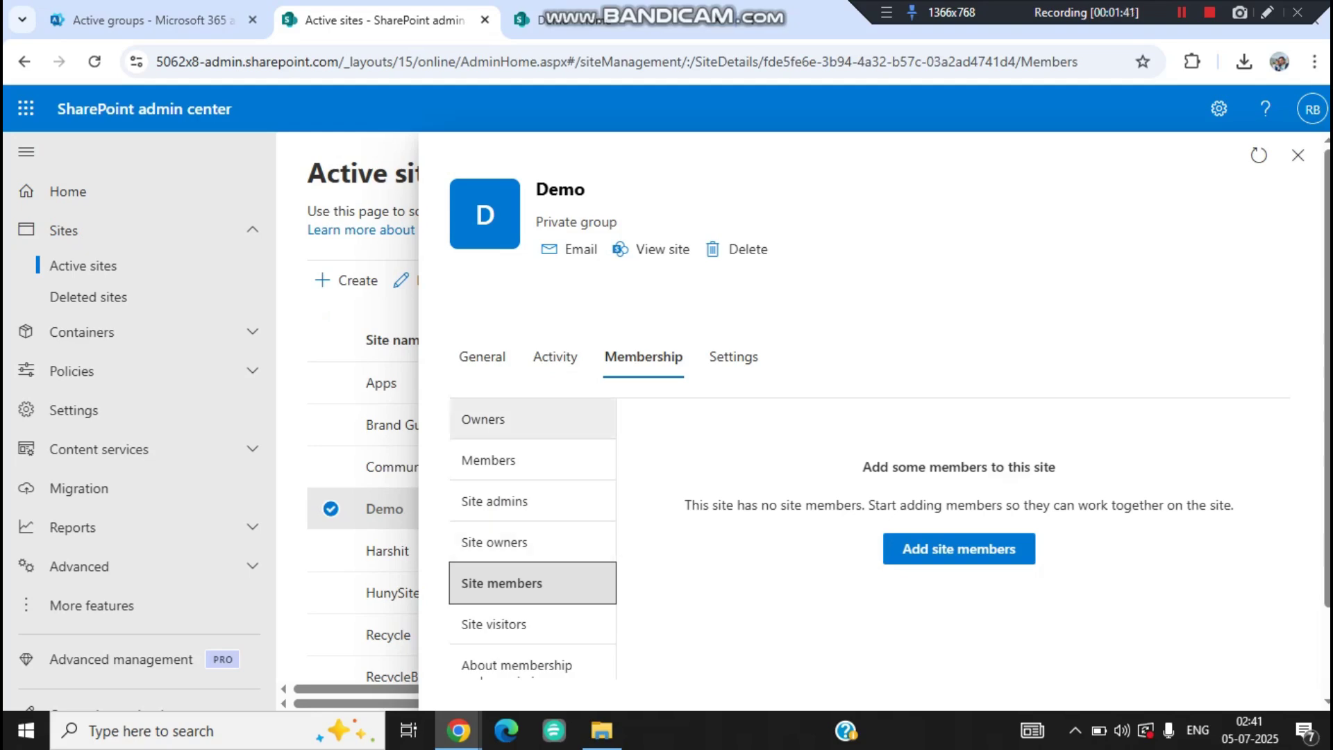
pyautogui.doubleClick(561, 190)
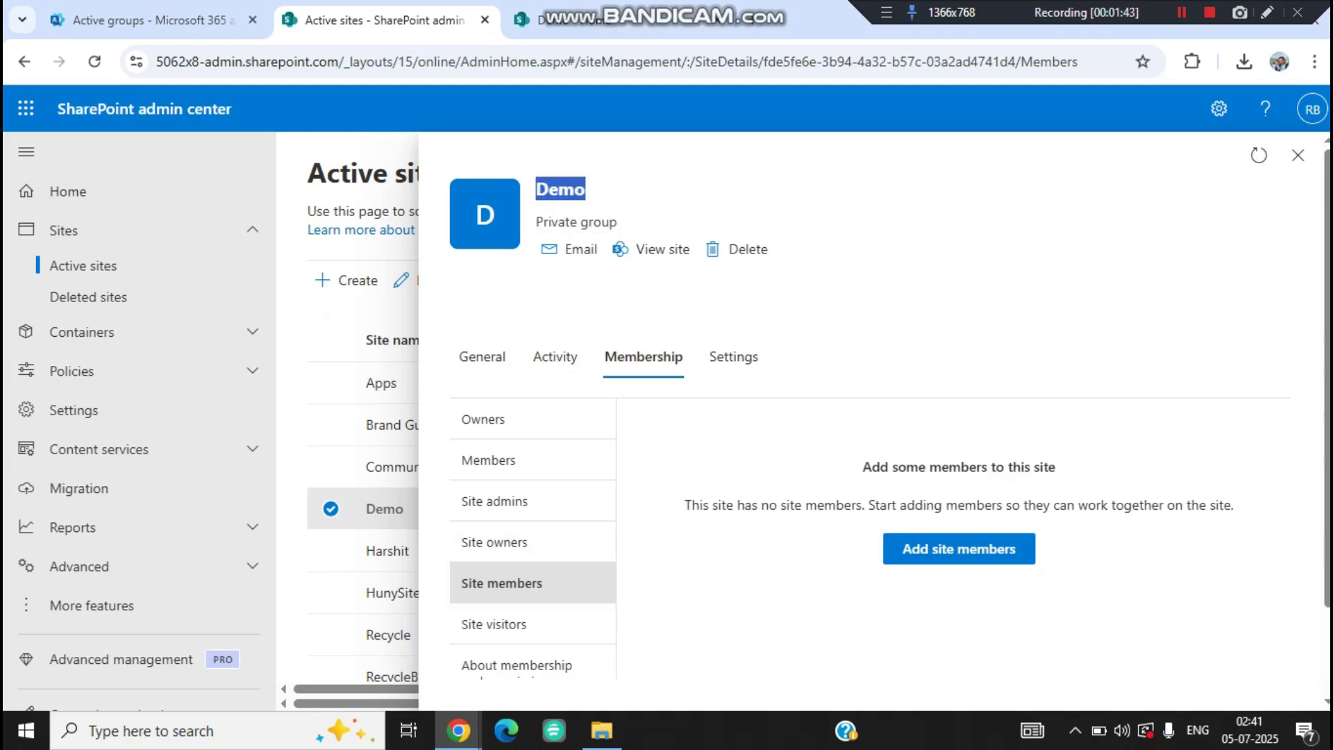
pyautogui.click(532, 584)
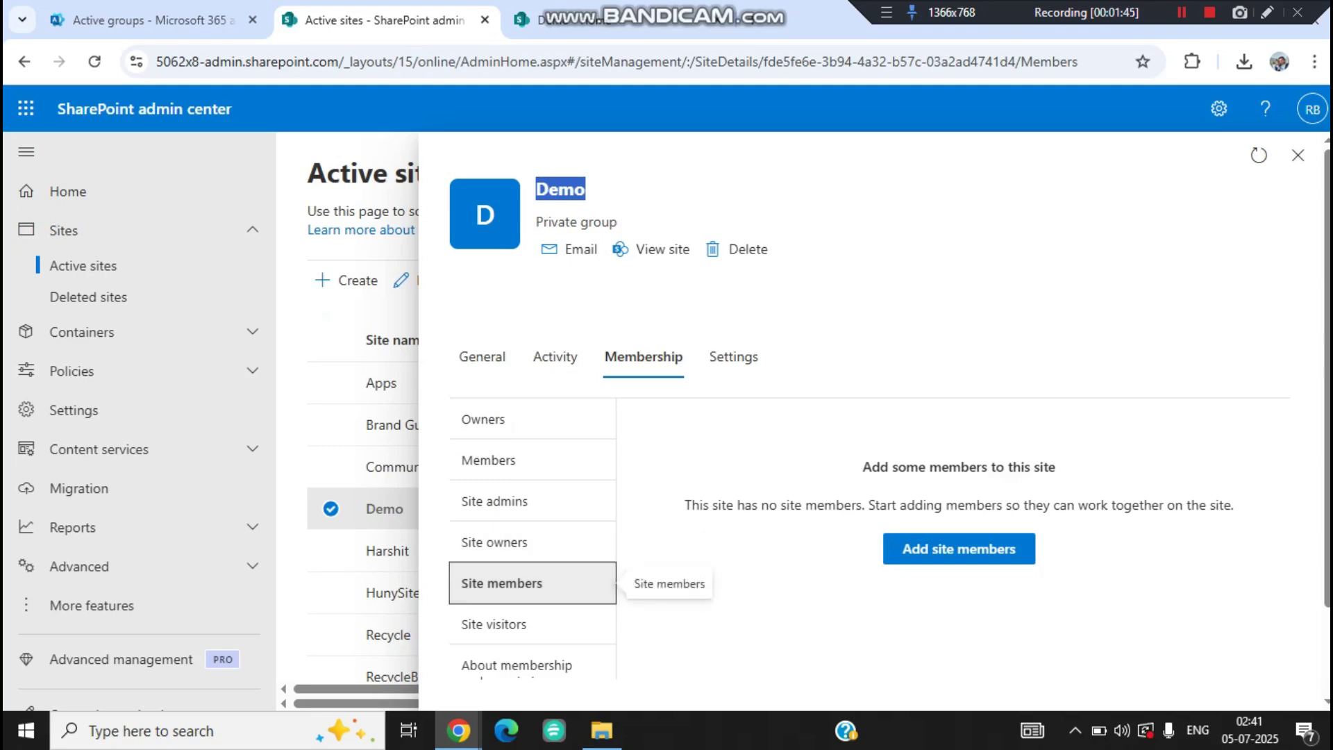
pyautogui.click(959, 549)
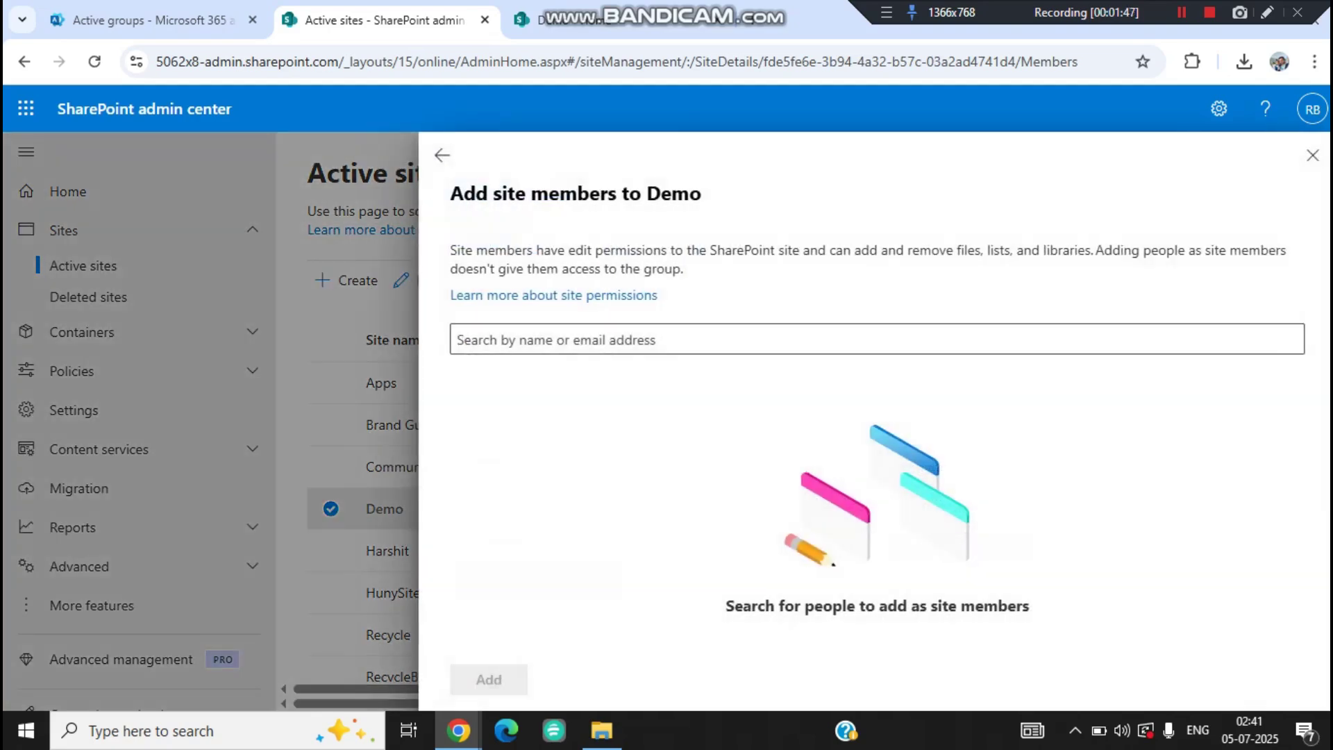
pyautogui.click(528, 339)
pyautogui.write('elina')
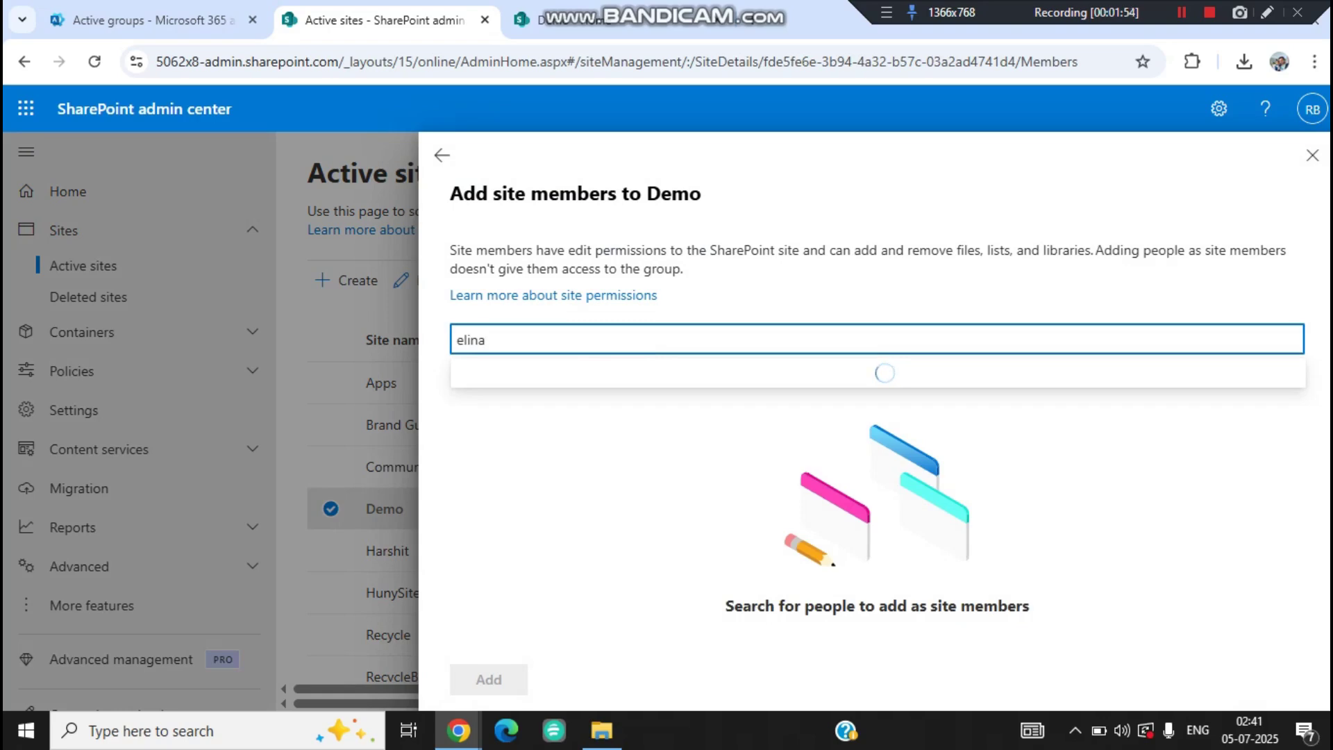
pyautogui.press('Return')
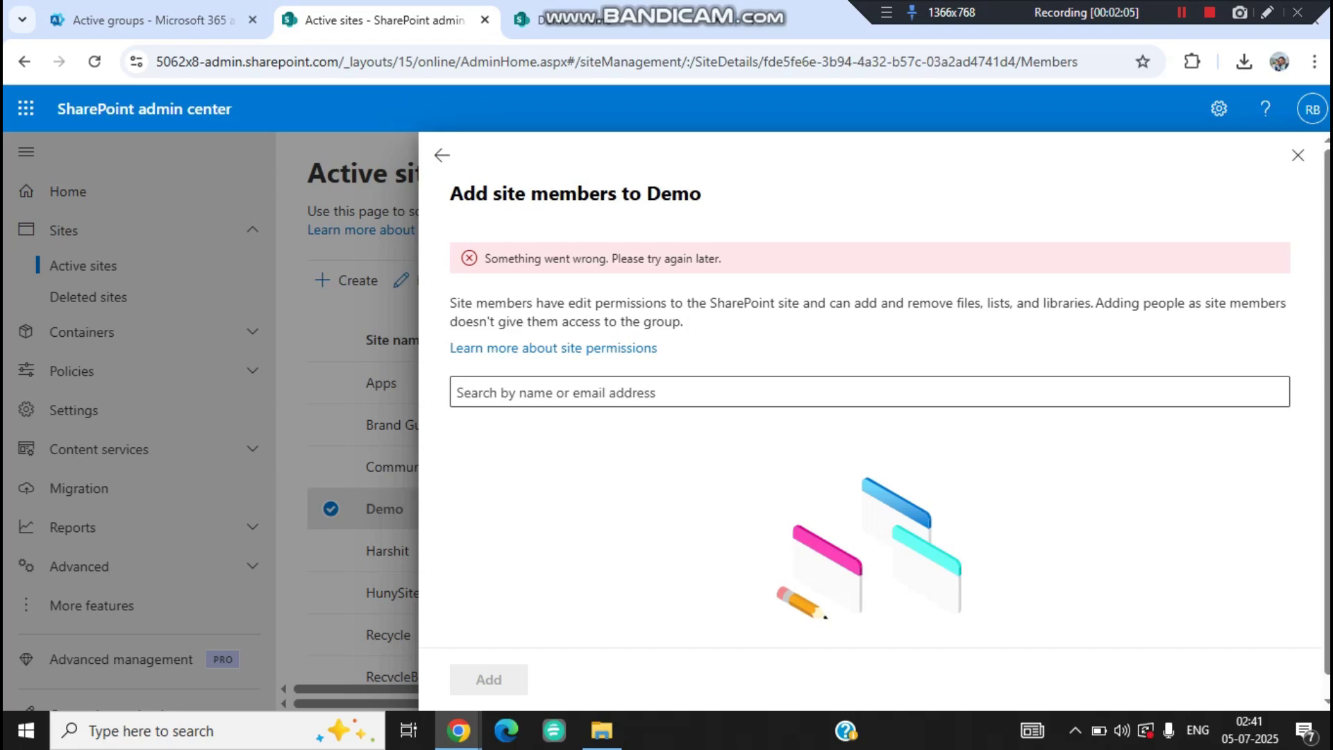
pyautogui.click(441, 155)
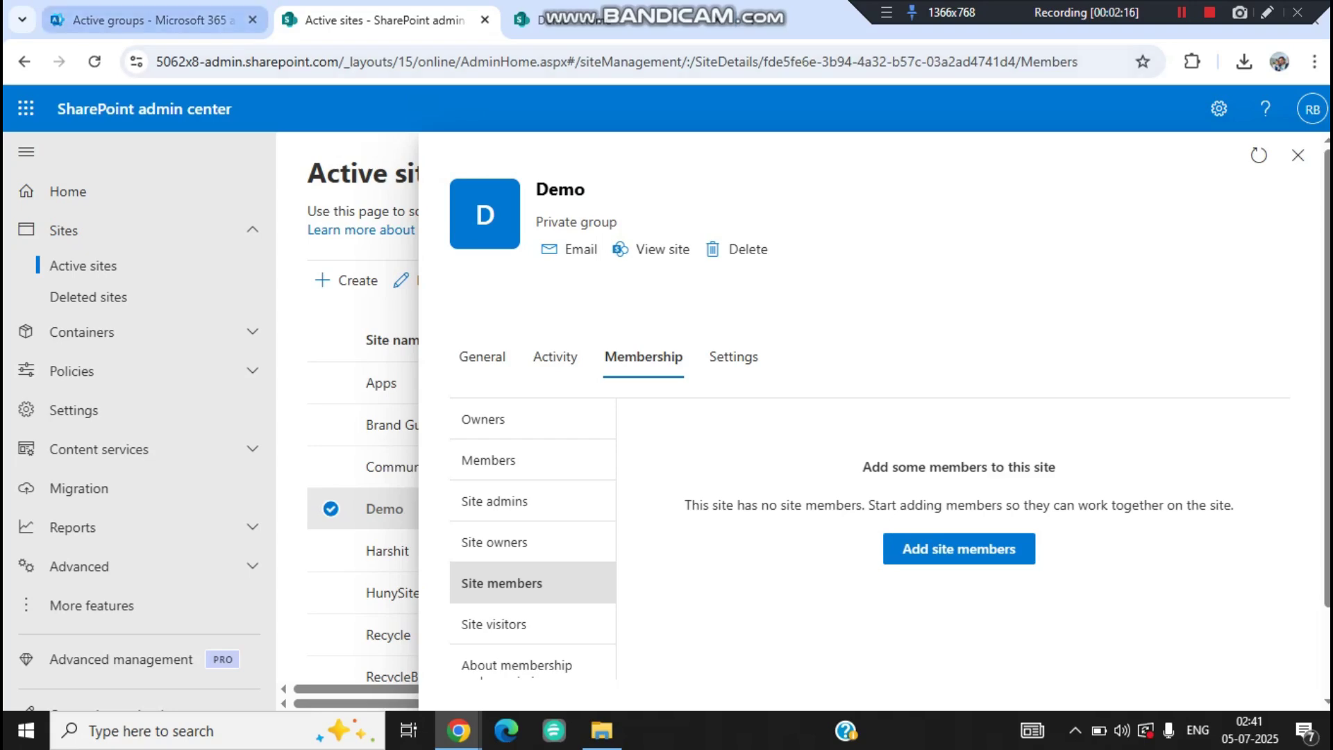
# - Switch to the Microsoft 365 admin center and add the same user as a member of the Demo group
pyautogui.click(153, 20)
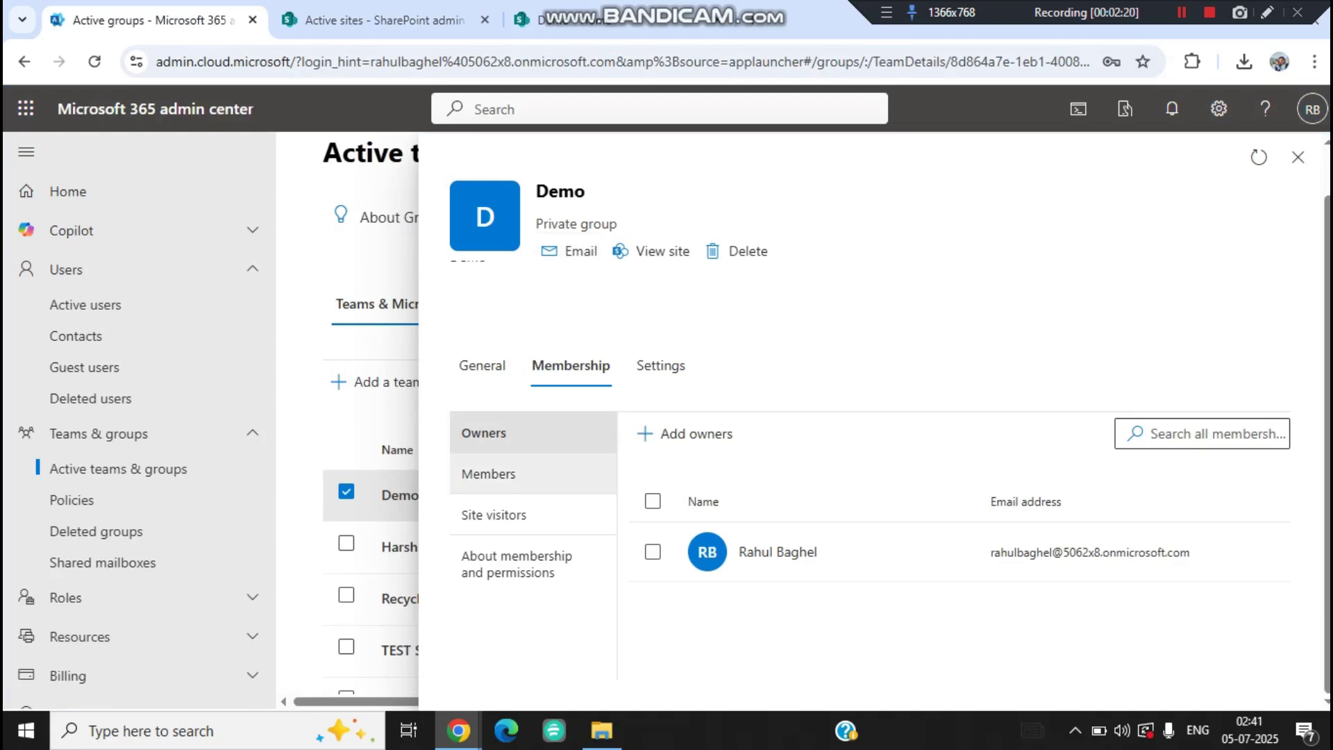
pyautogui.click(532, 474)
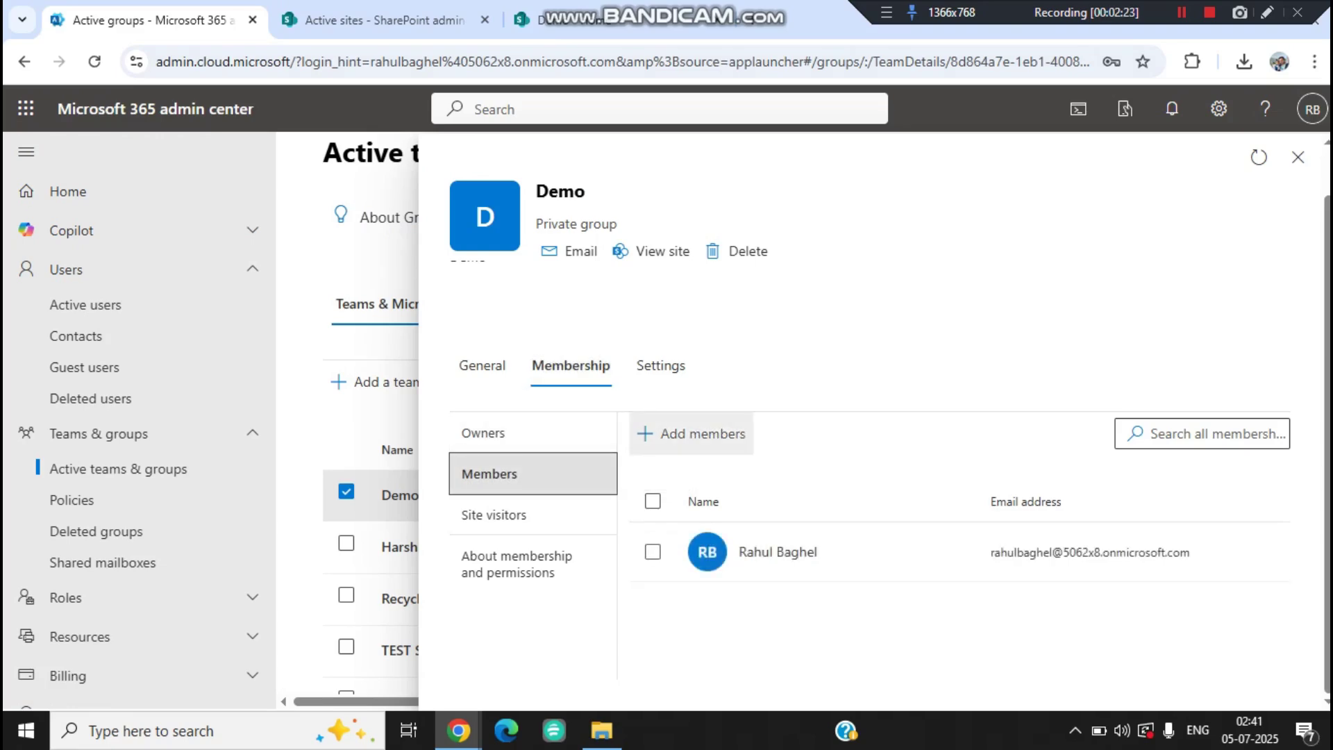
pyautogui.click(691, 433)
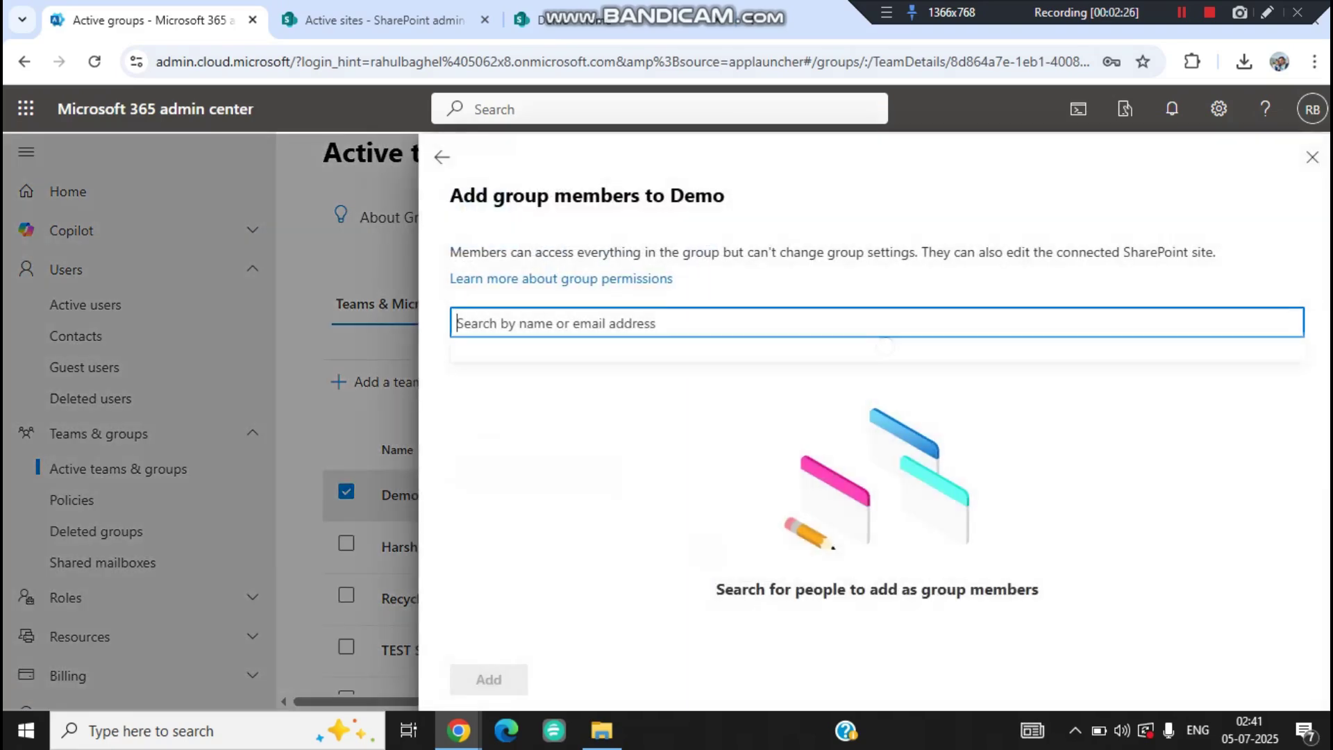
pyautogui.write('elina')
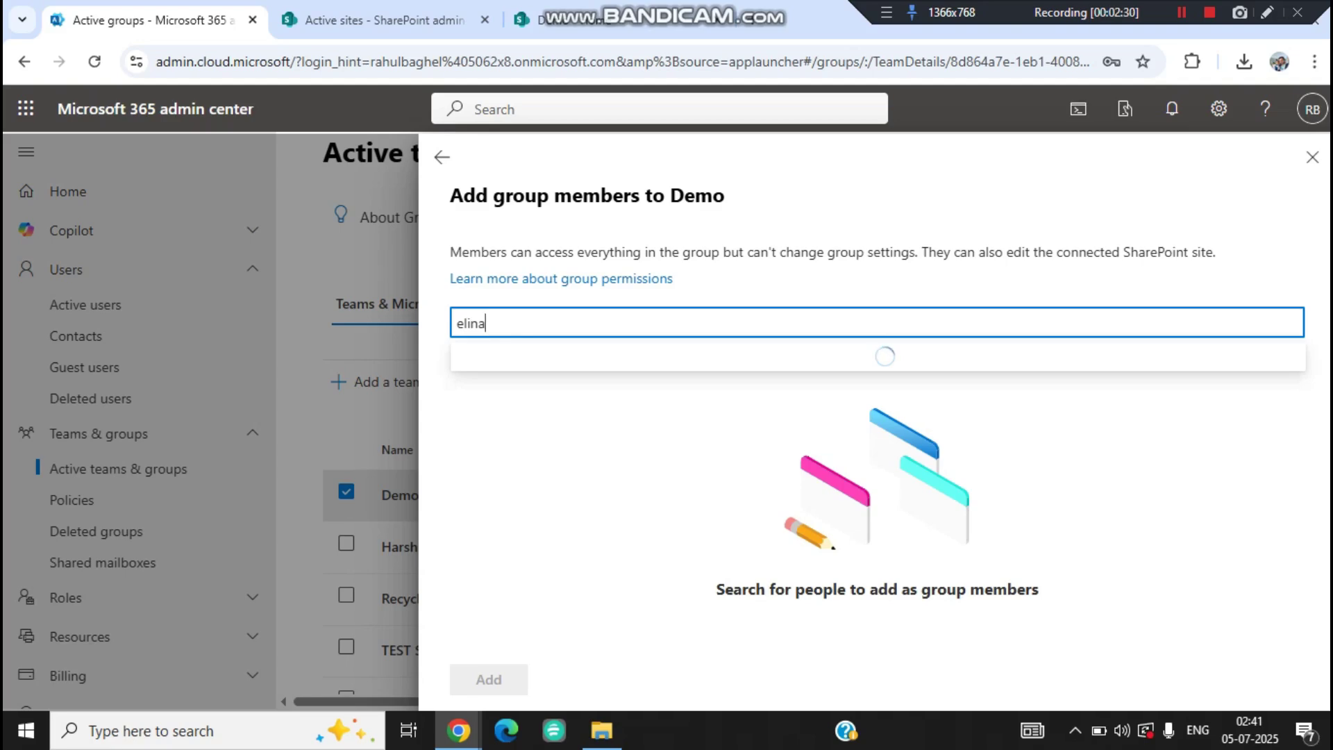
pyautogui.click(600, 363)
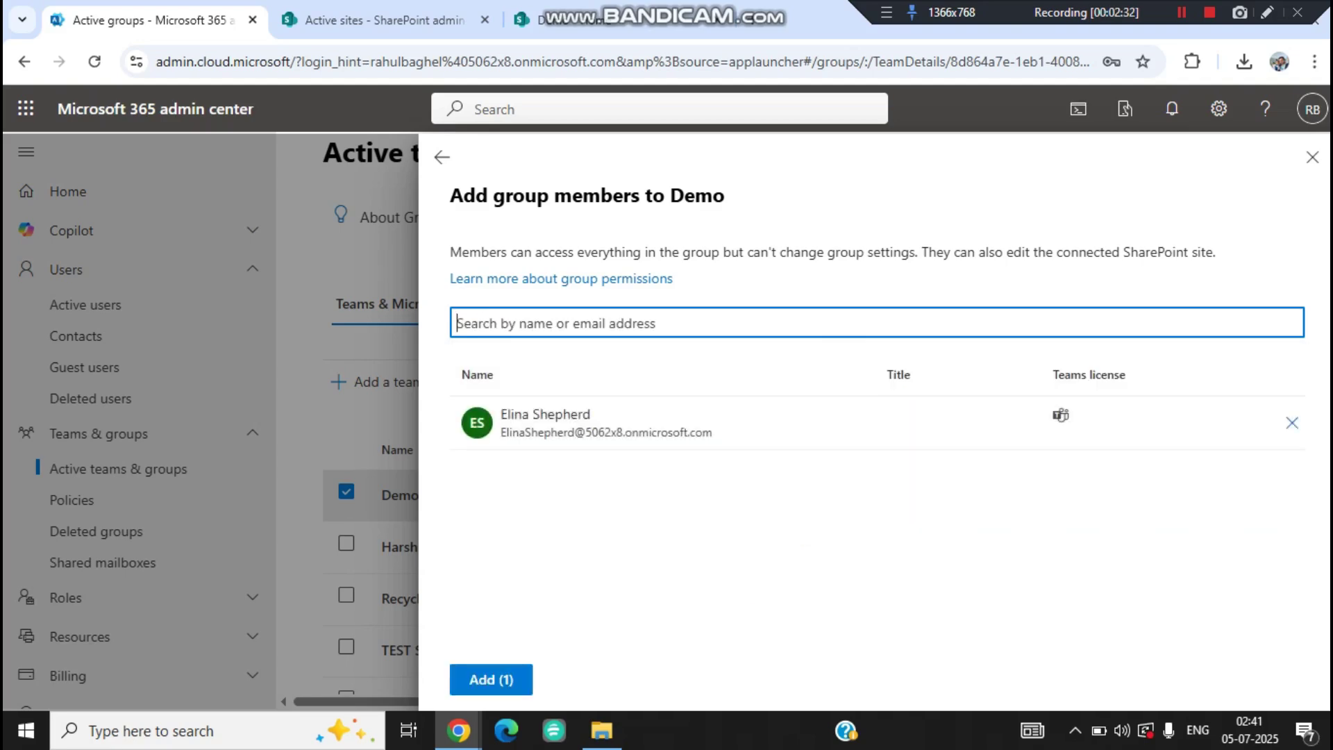
pyautogui.click(491, 680)
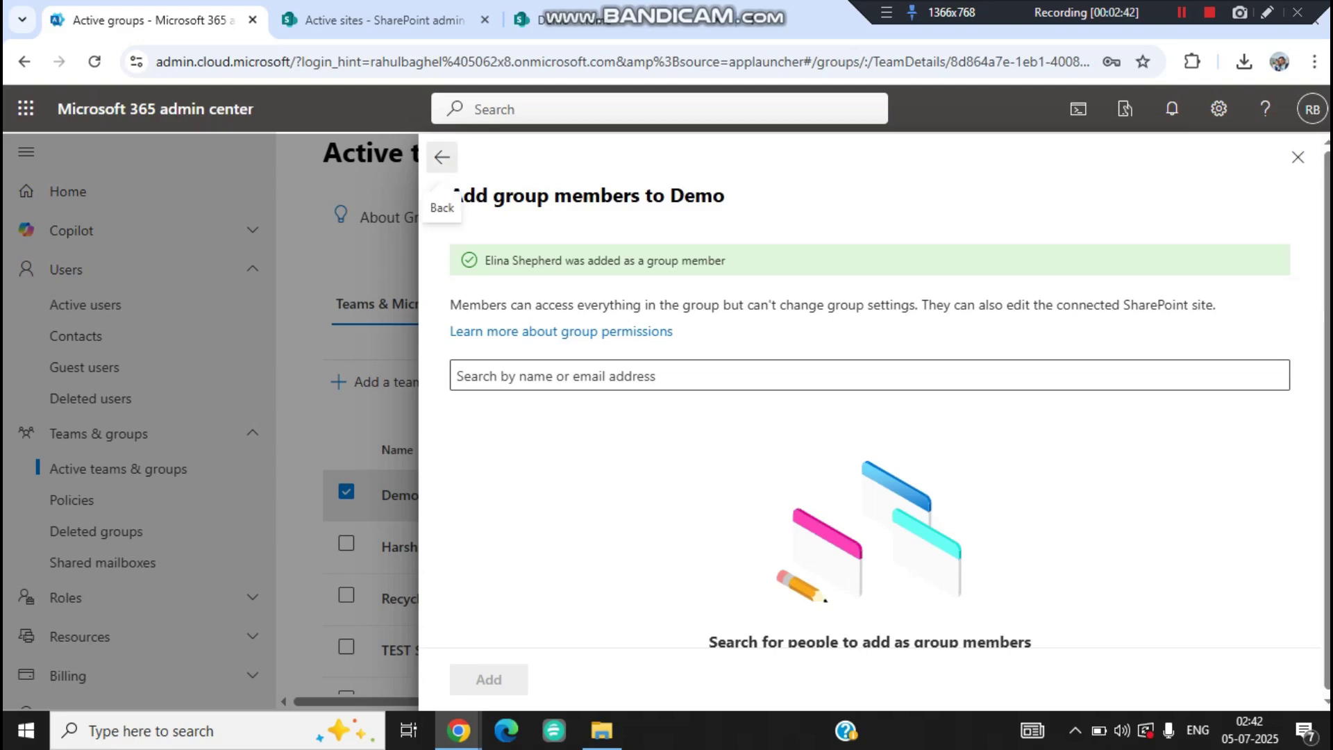
pyautogui.click(442, 157)
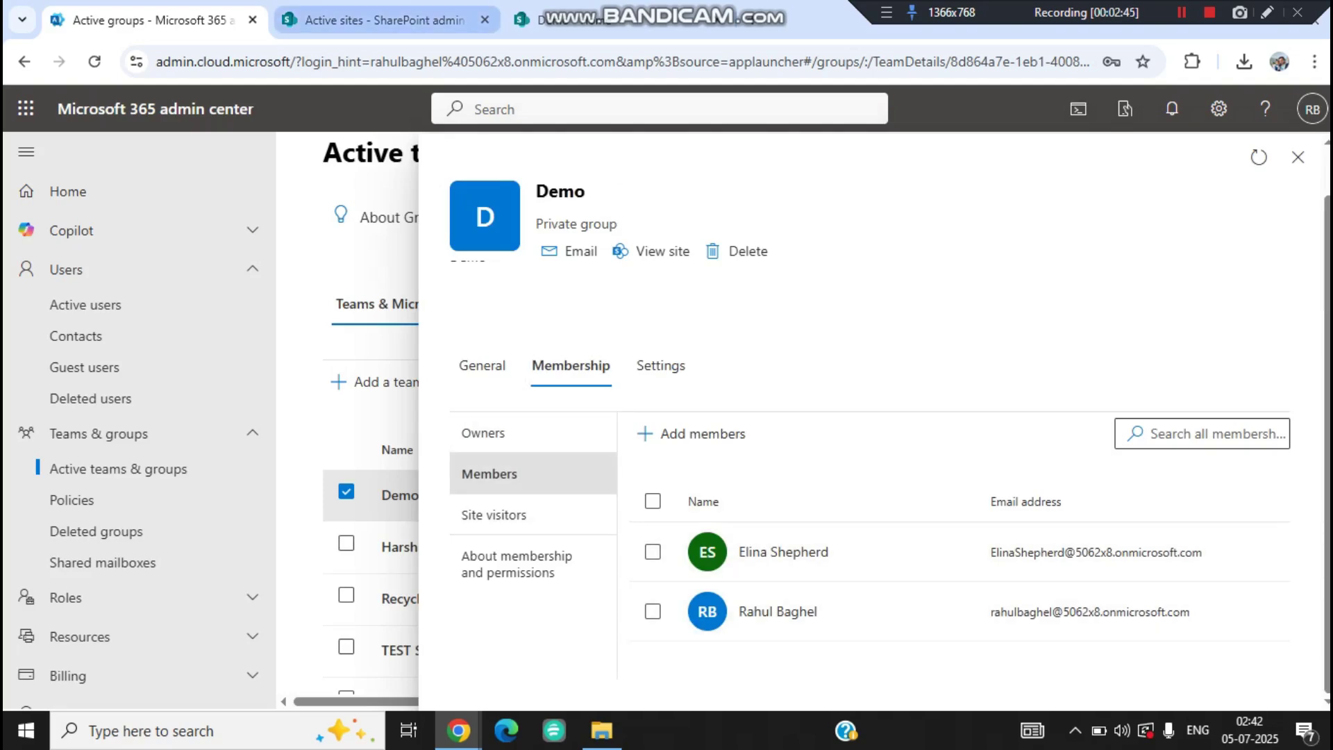
# - In the SharePoint admin center, refresh the Demo site's membership and check its site owners and site members
pyautogui.click(384, 21)
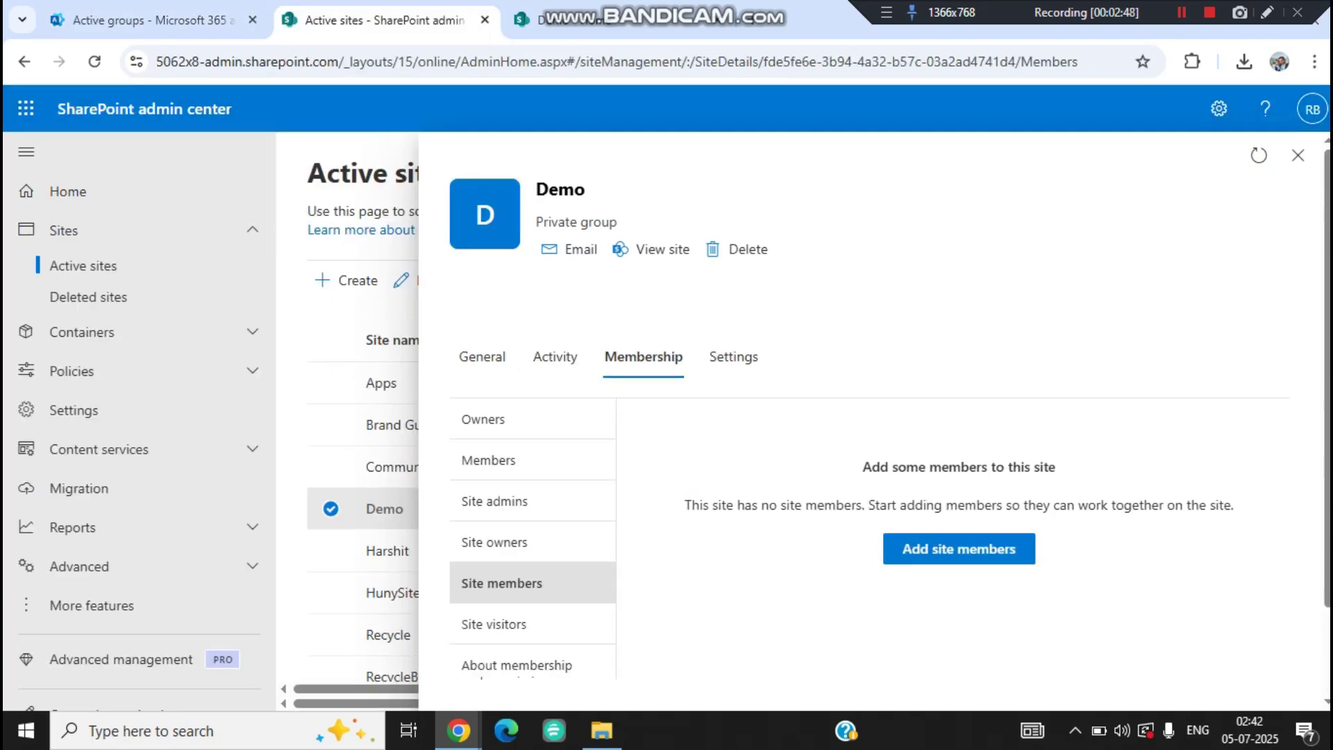
pyautogui.click(1259, 156)
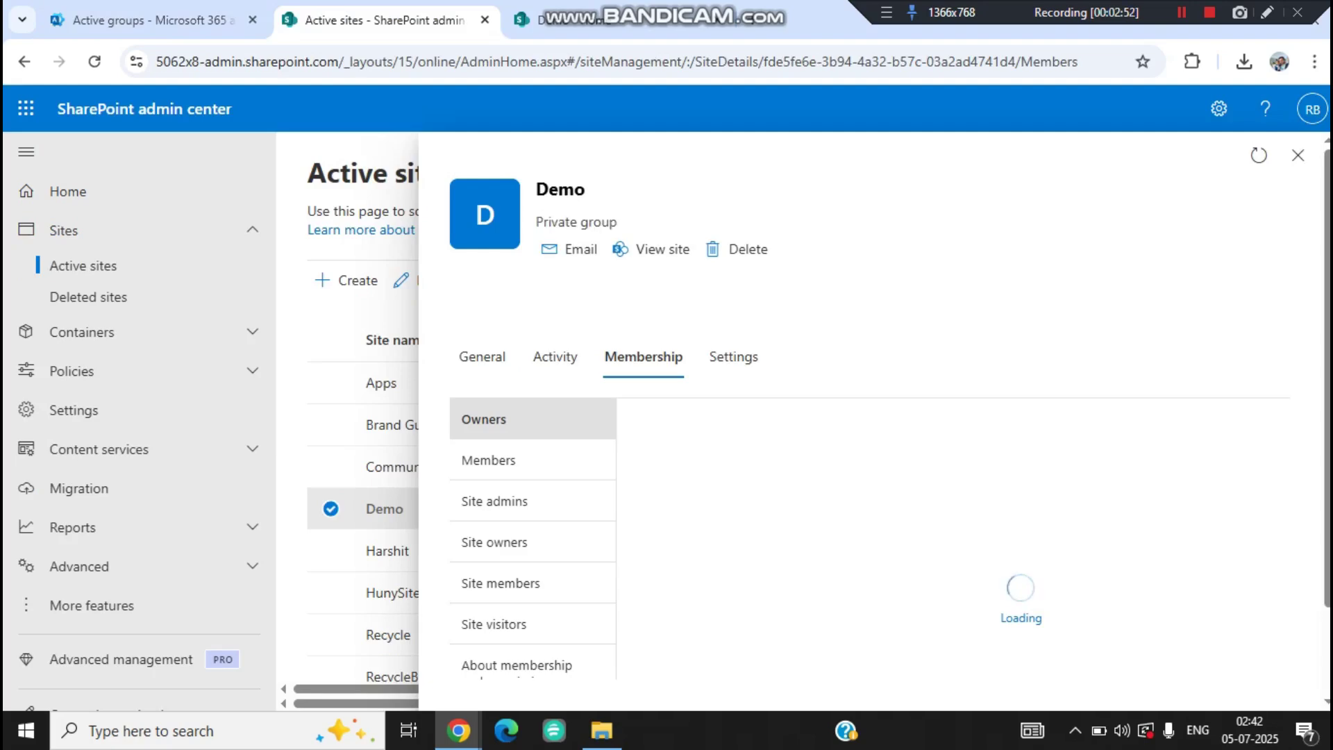
pyautogui.click(532, 542)
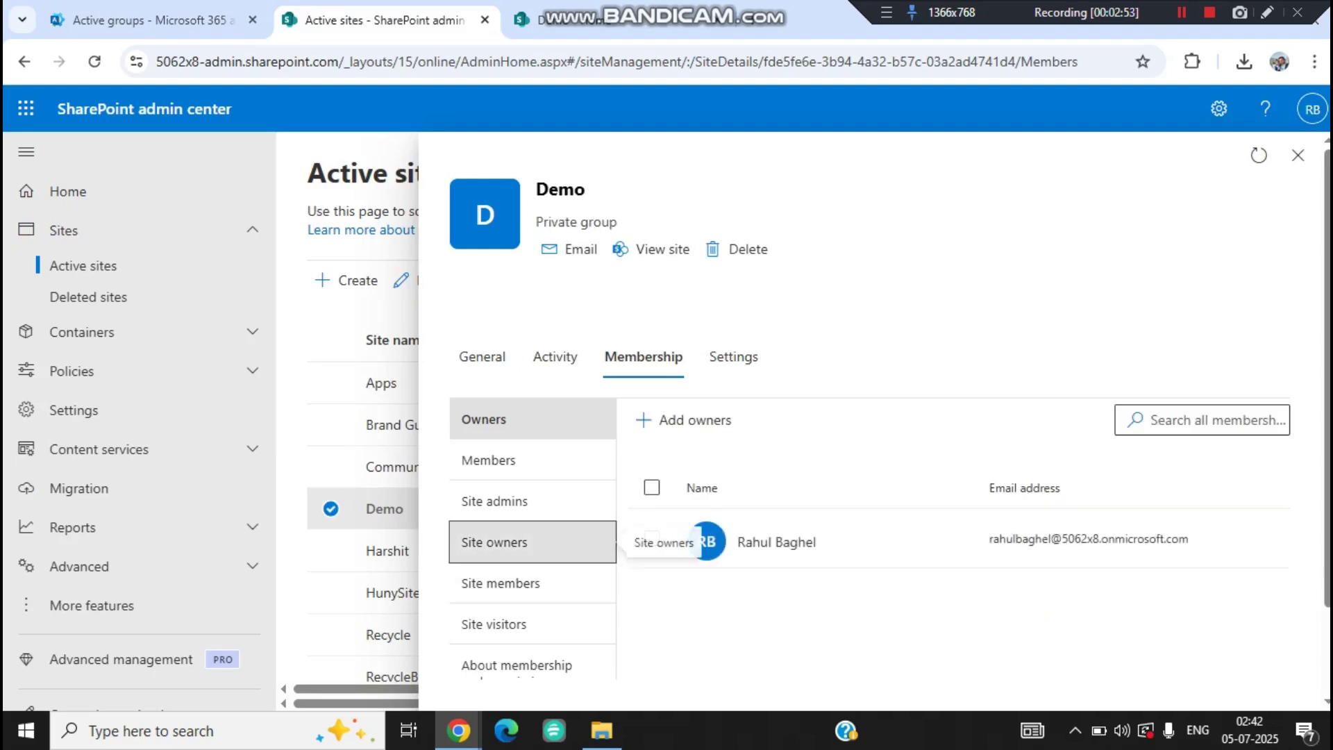
pyautogui.click(532, 583)
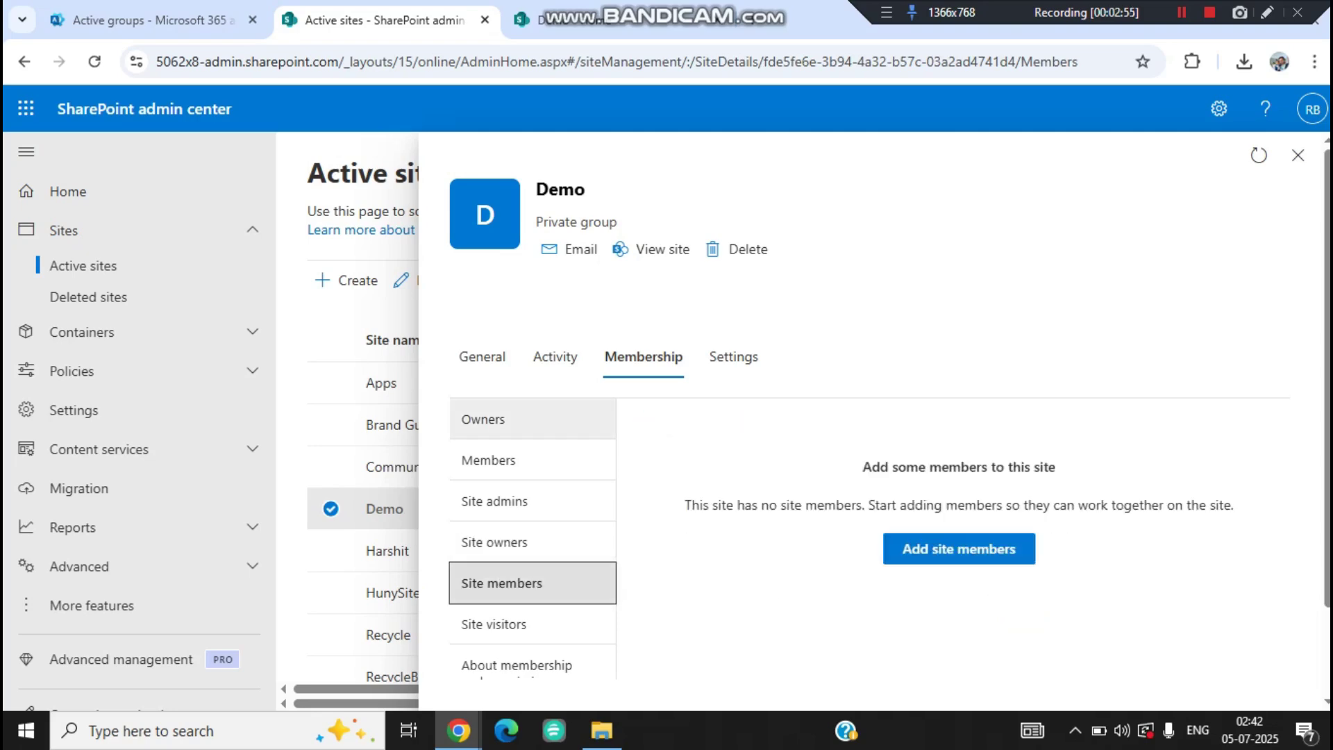
# - Review the Demo group's members in the Microsoft 365 admin center and return to the Demo site's sharing pane
pyautogui.click(146, 20)
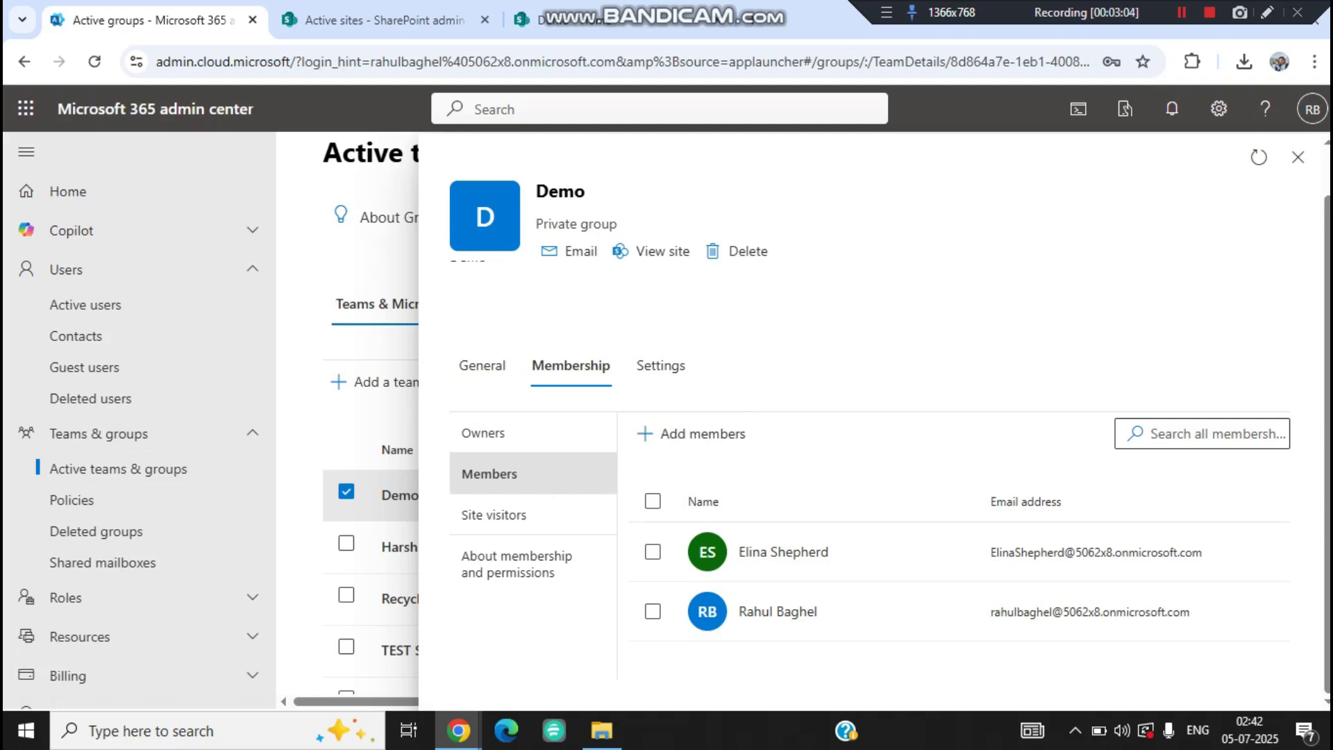
pyautogui.moveTo(587, 192); pyautogui.dragTo(537, 192)
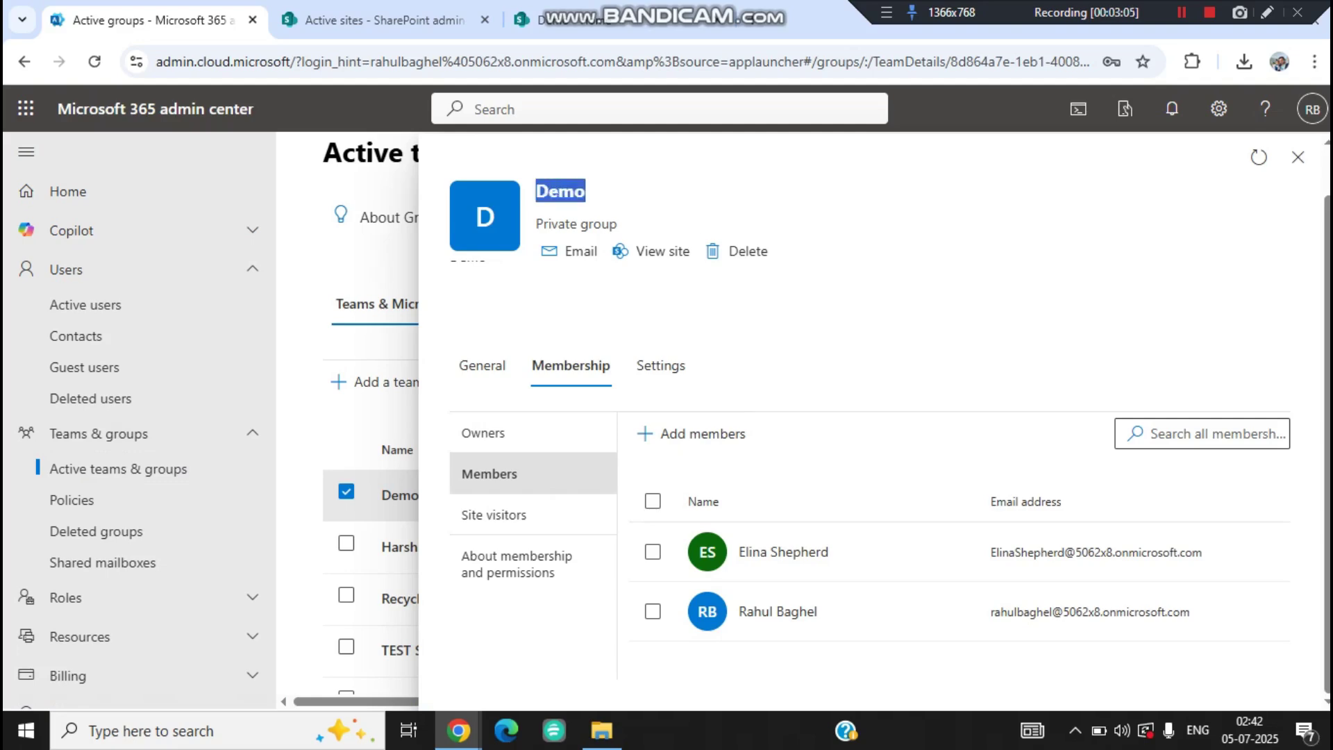
pyautogui.click(618, 20)
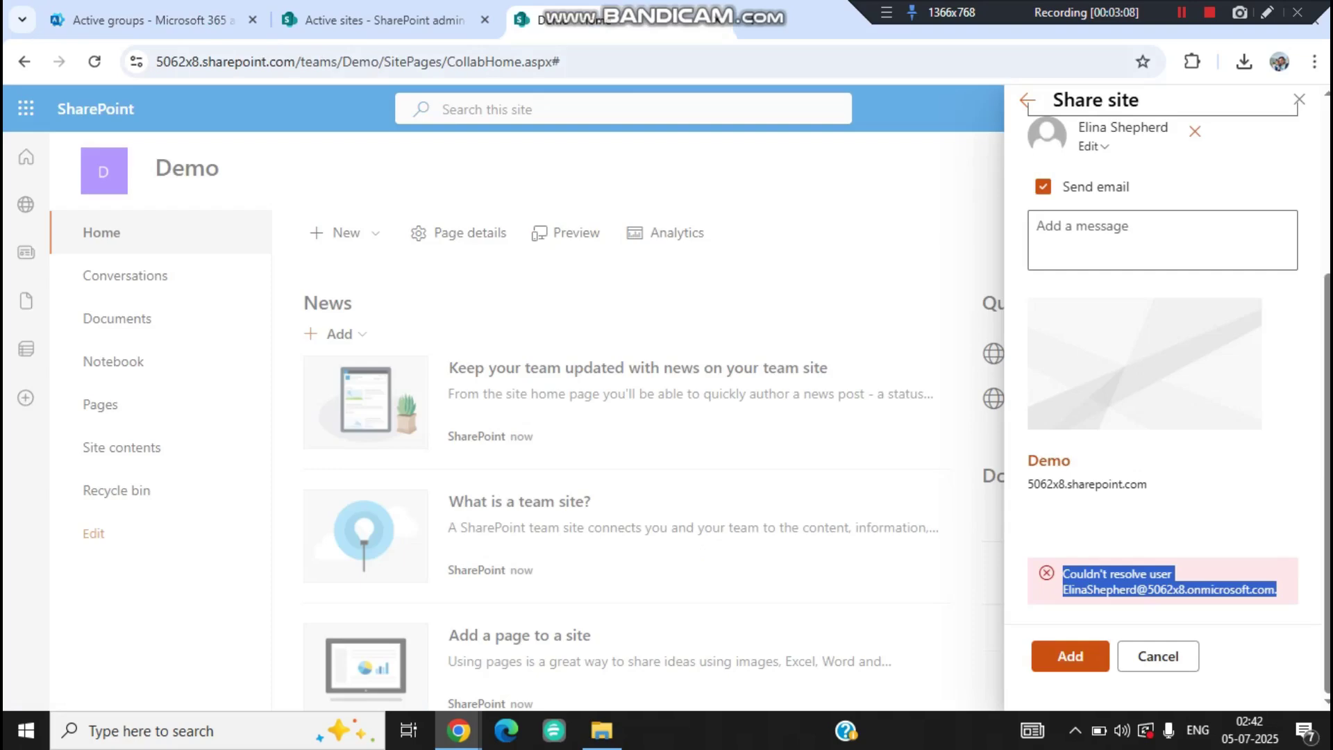
# - Cancel sharing the Demo site, check its site members in the site permissions, and close the open panes
pyautogui.click(1159, 656)
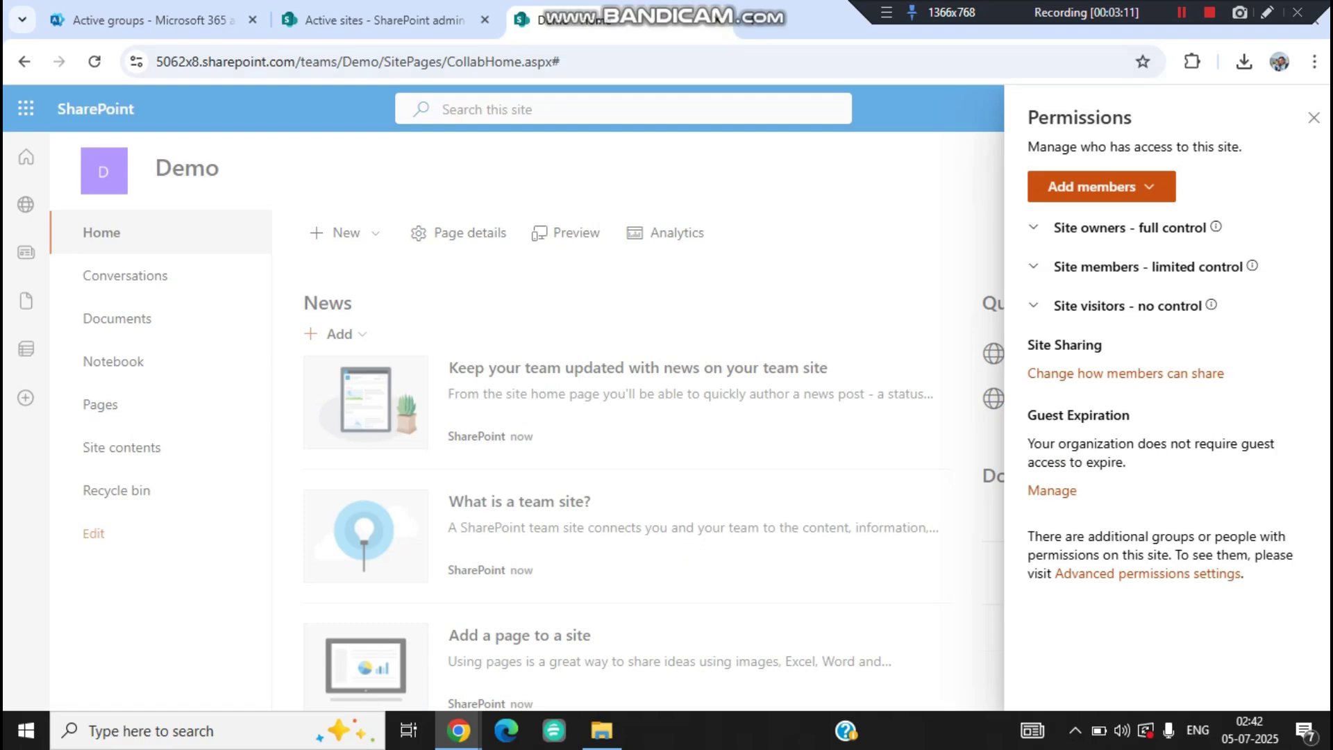
pyautogui.click(1034, 267)
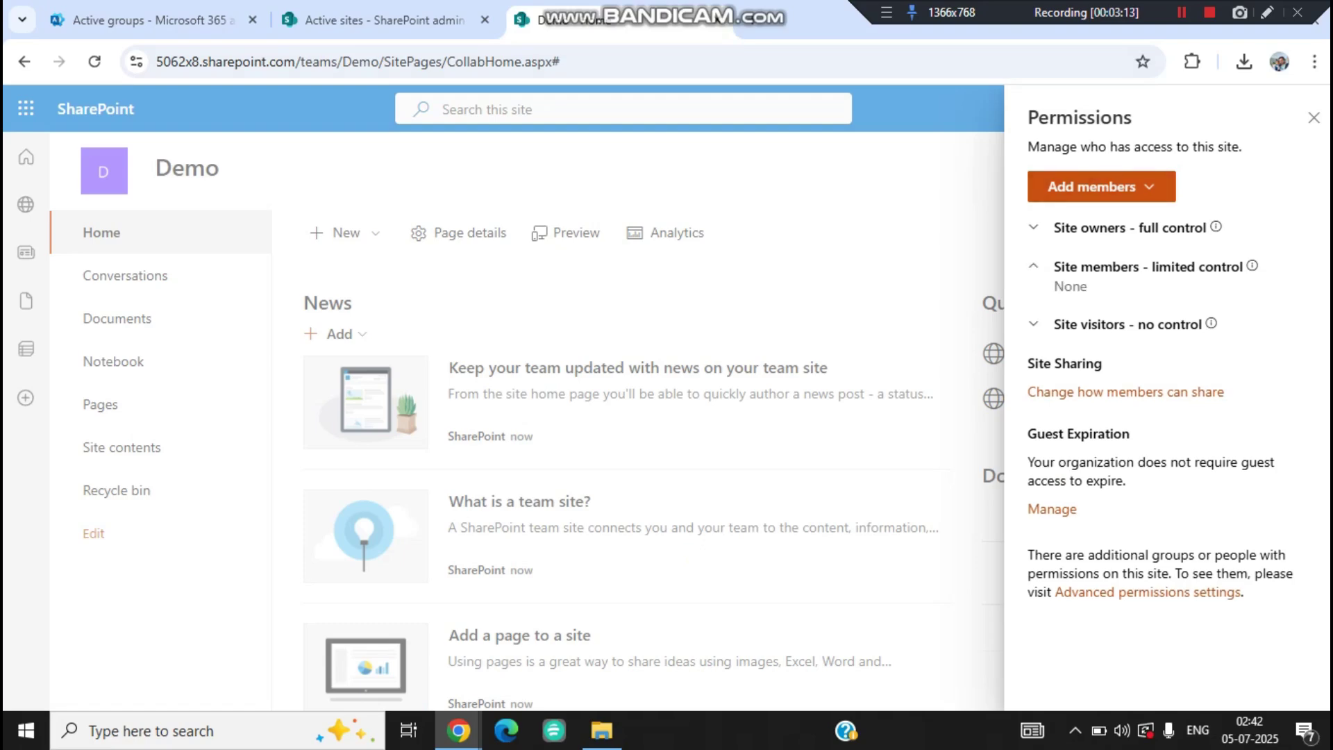
pyautogui.moveTo(1028, 267); pyautogui.dragTo(1254, 266)
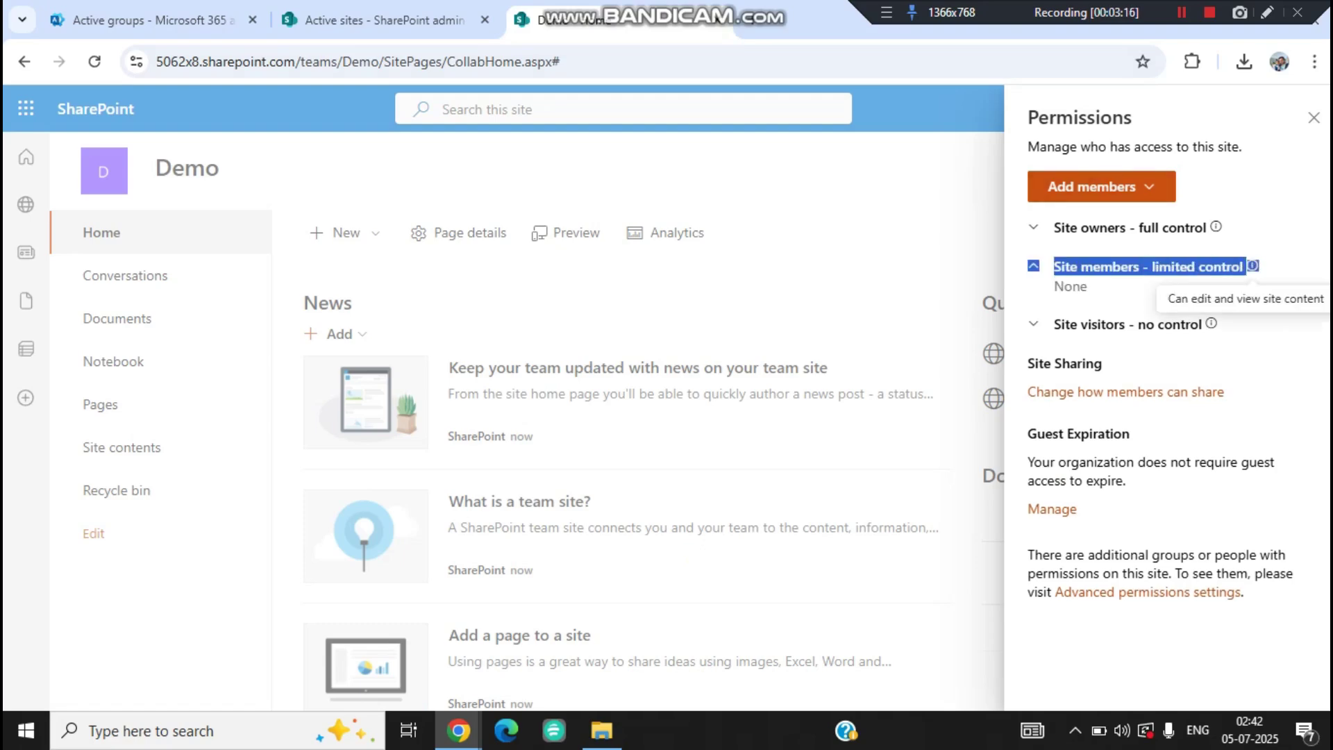
pyautogui.click(1279, 244)
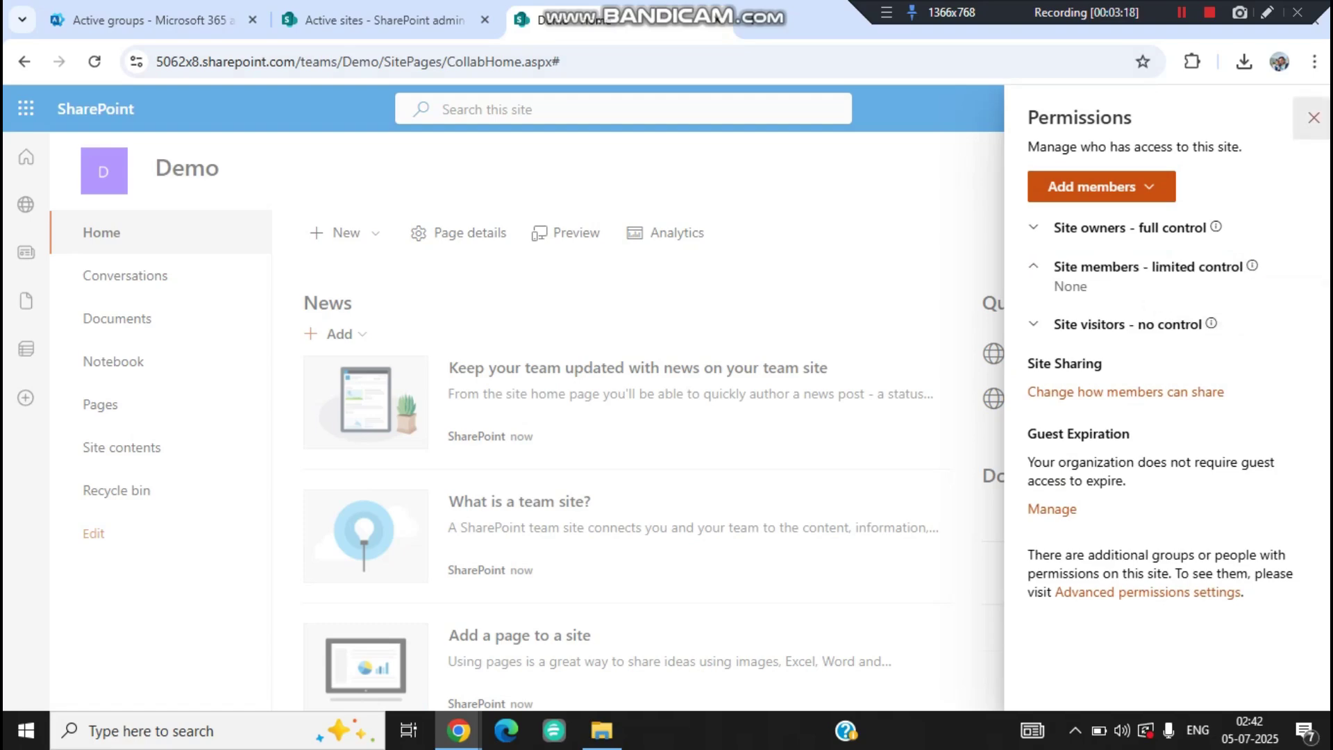
pyautogui.click(1314, 117)
pyautogui.click(1305, 163)
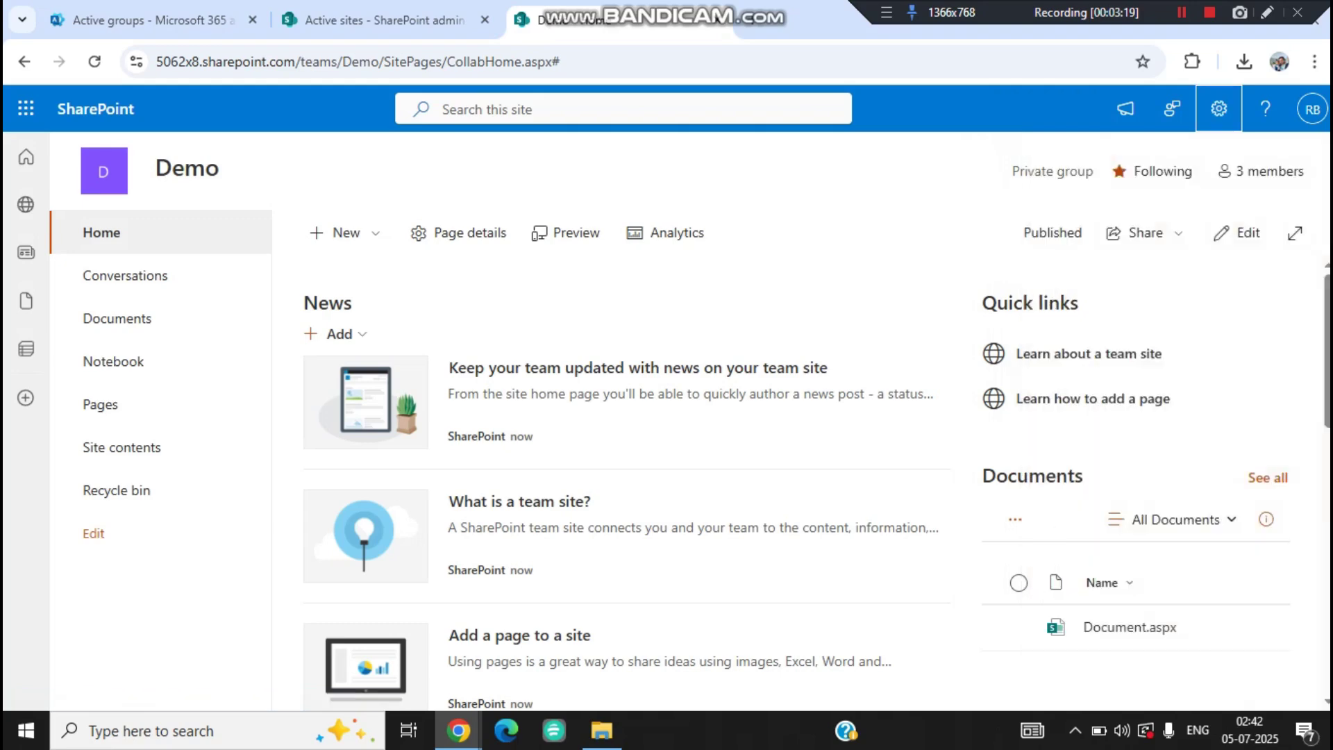
# - Check the affected user's role in the Demo site's group membership
pyautogui.click(1260, 171)
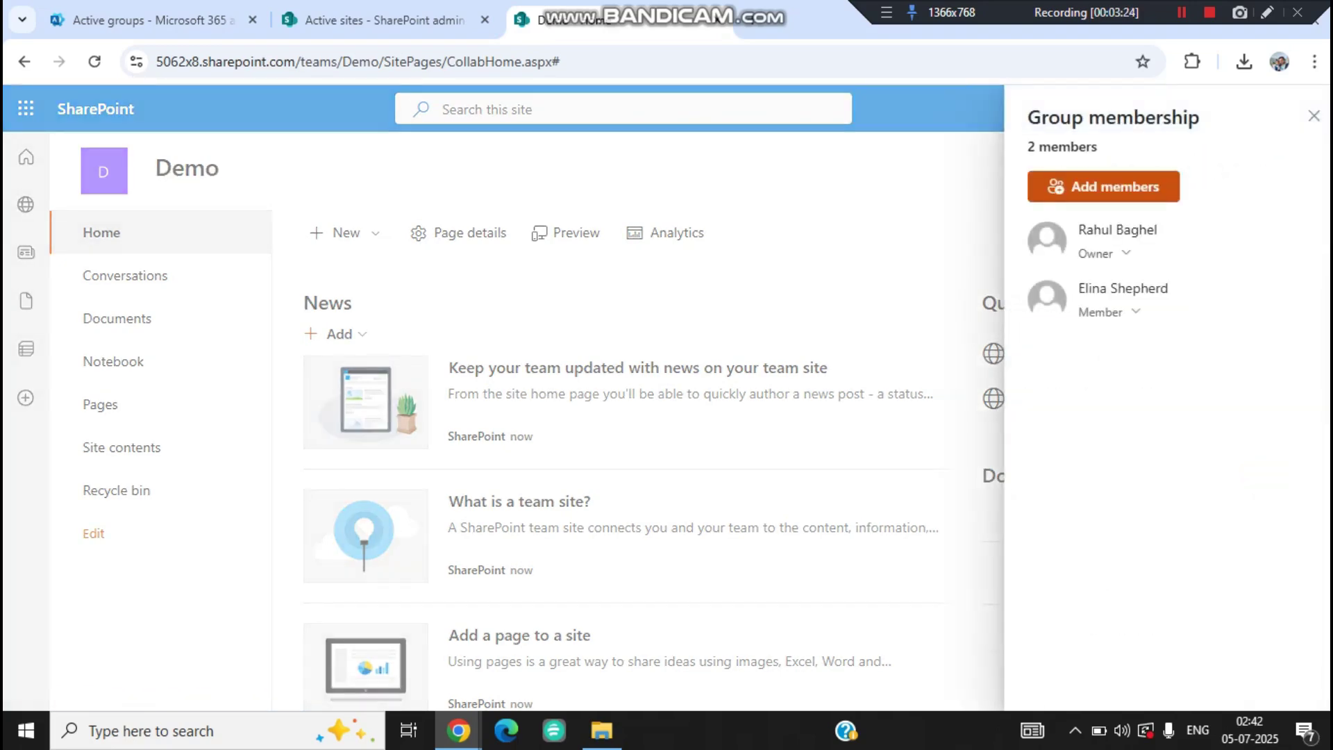
pyautogui.moveTo(1168, 288); pyautogui.dragTo(1084, 288)
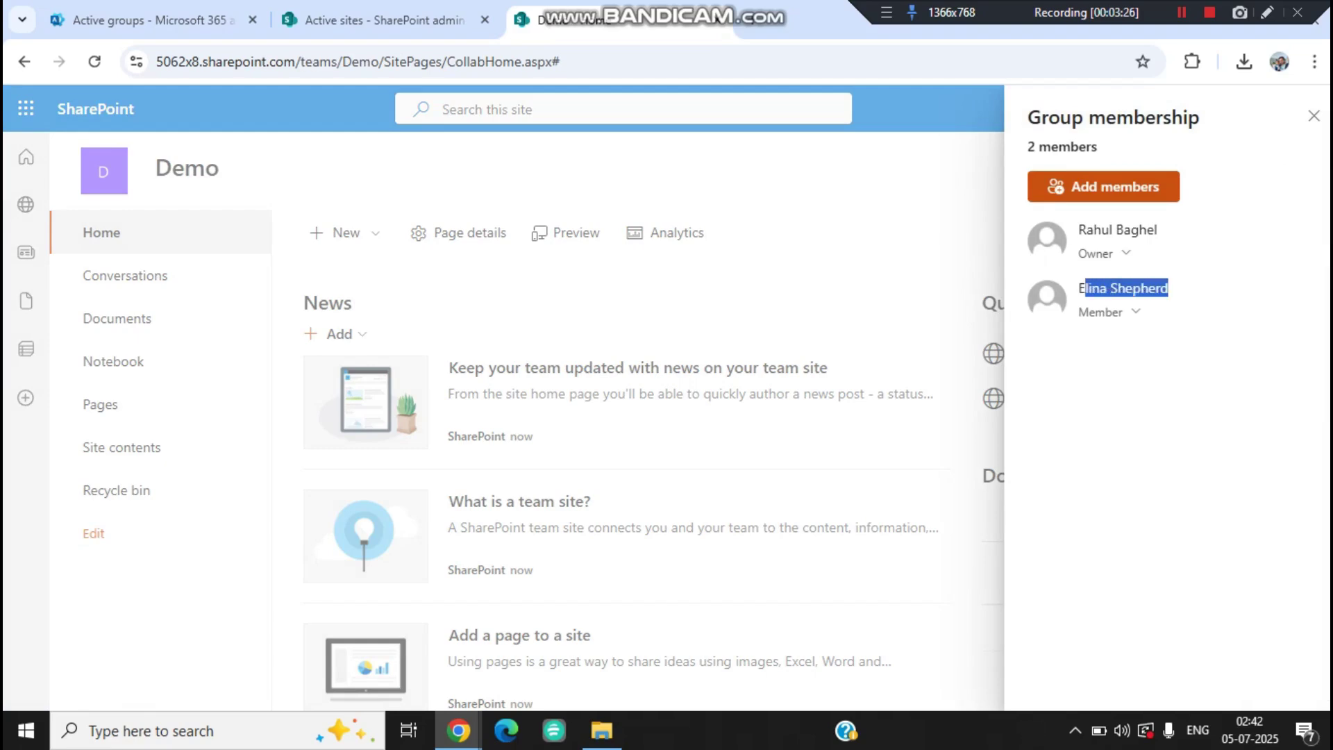
pyautogui.click(1313, 115)
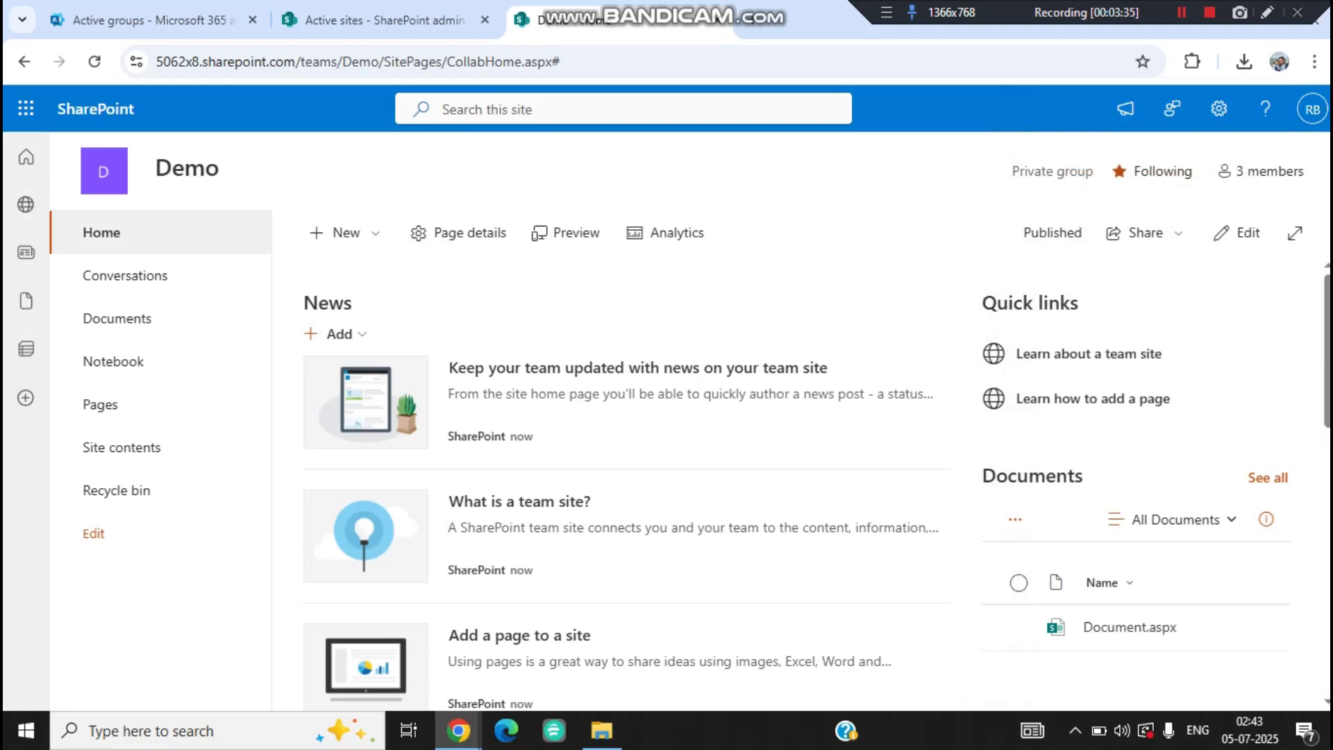
# - Close Demo's details in the SharePoint admin center, then find the user among active users in the Microsoft 365 admin center and check their sign-in status
pyautogui.click(1219, 109)
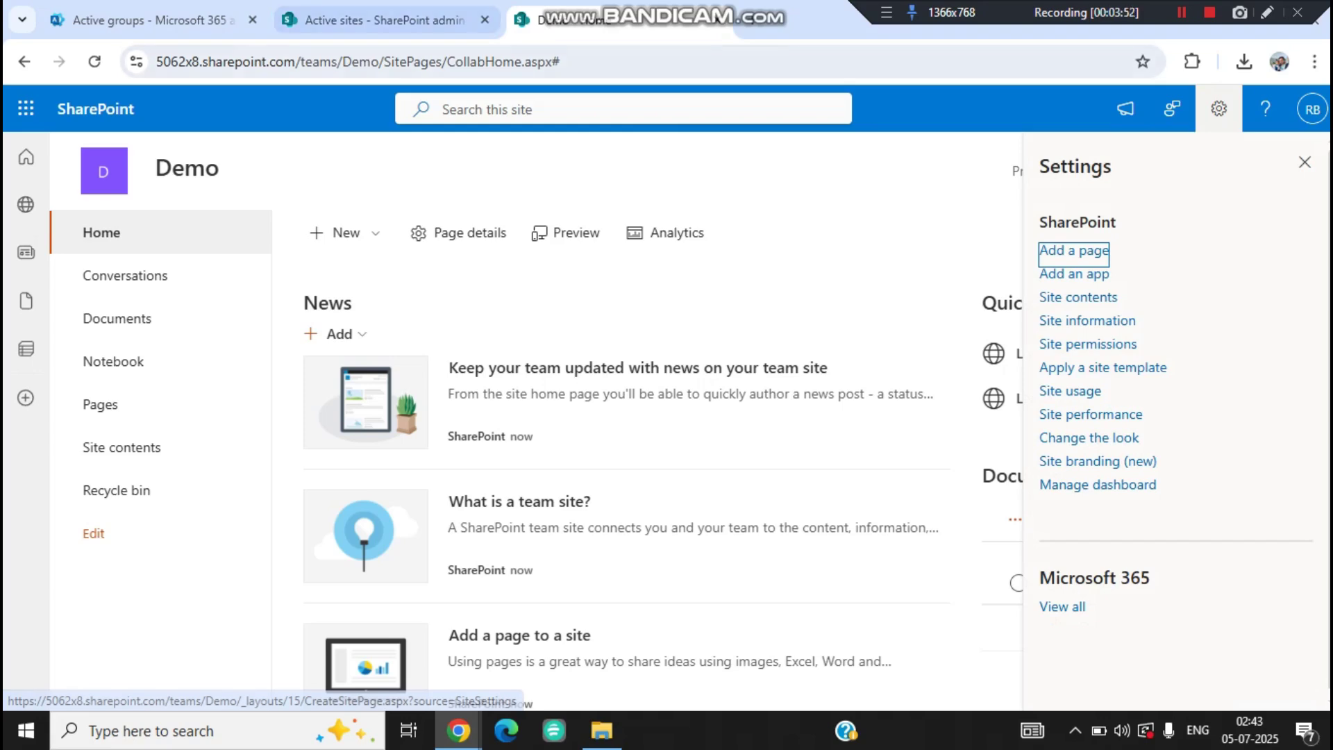
pyautogui.click(382, 20)
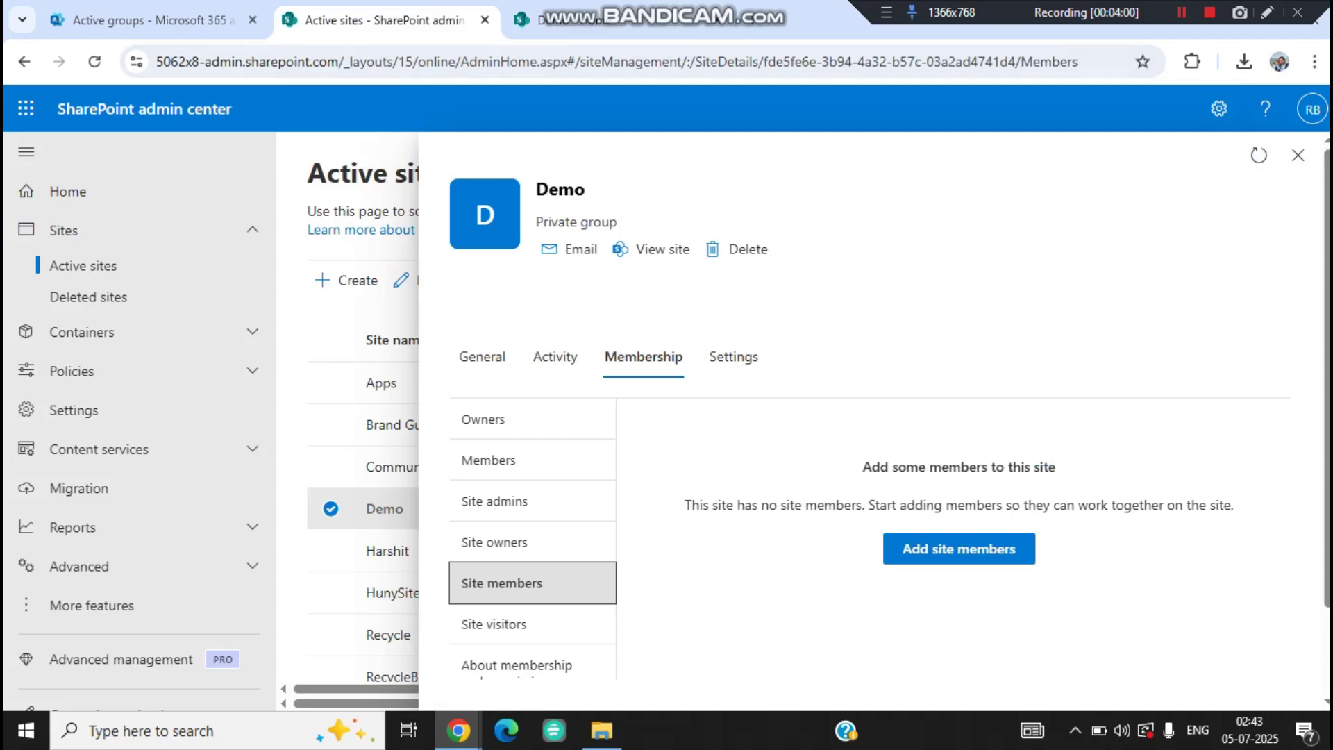
pyautogui.click(1298, 155)
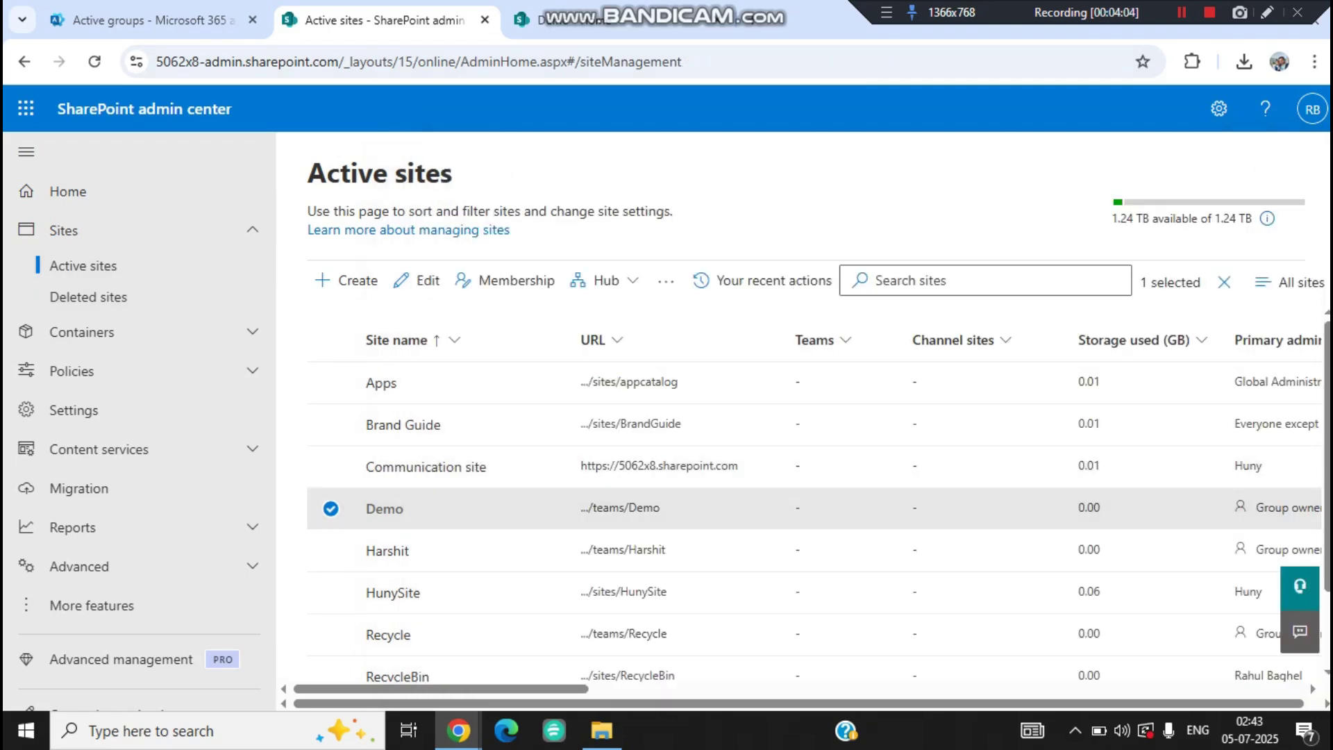
pyautogui.click(153, 20)
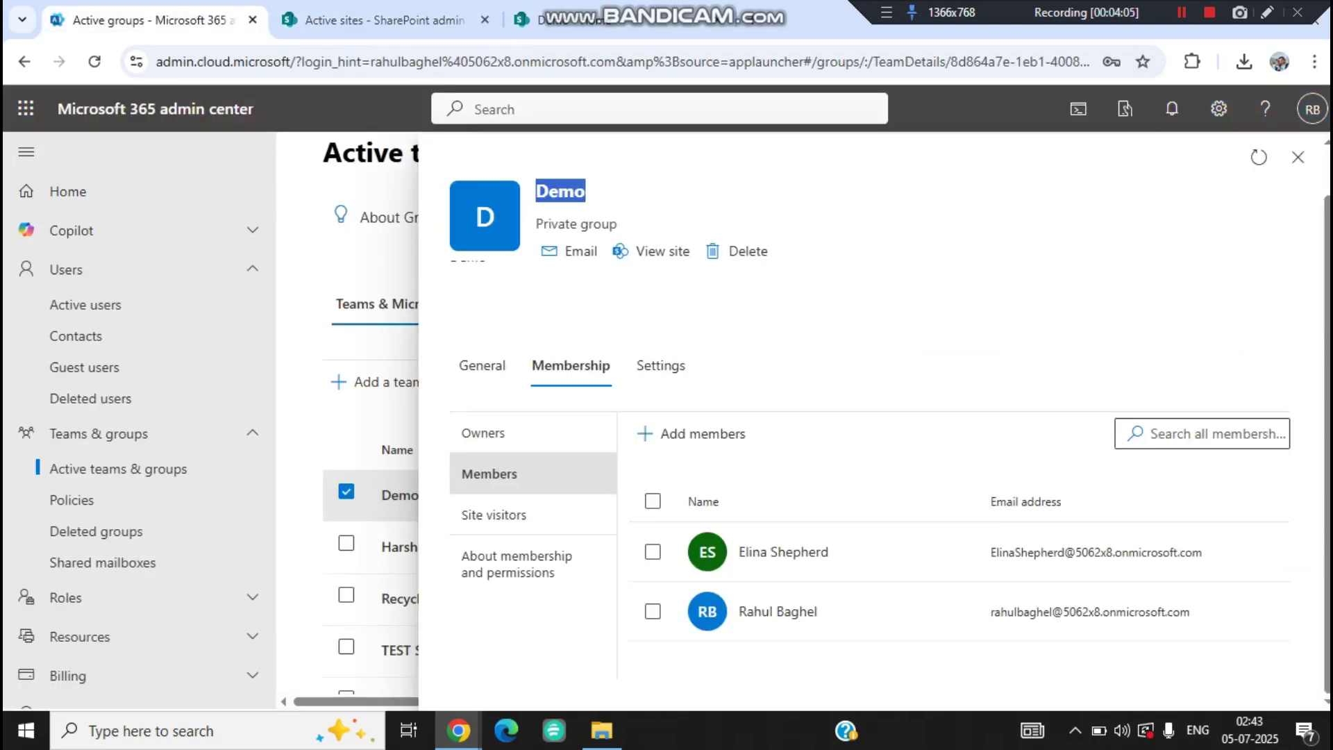
pyautogui.click(85, 305)
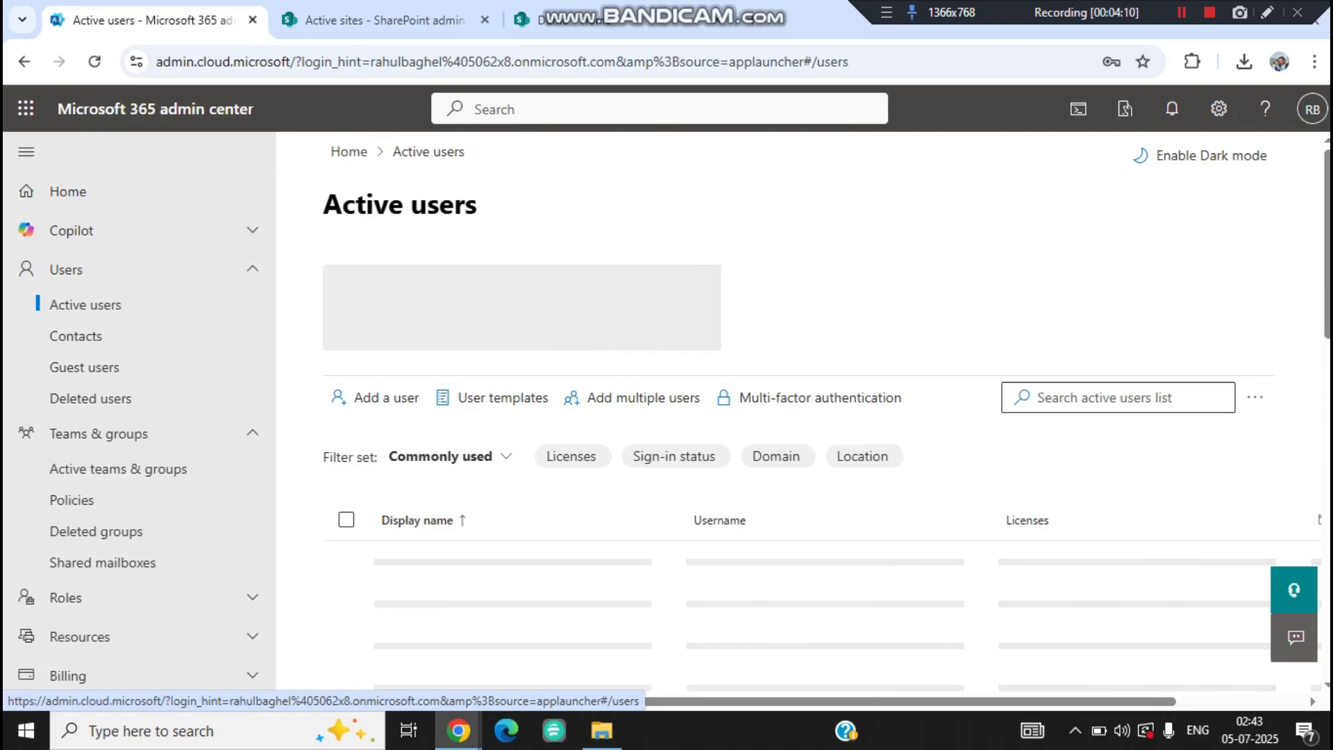
pyautogui.click(1118, 398)
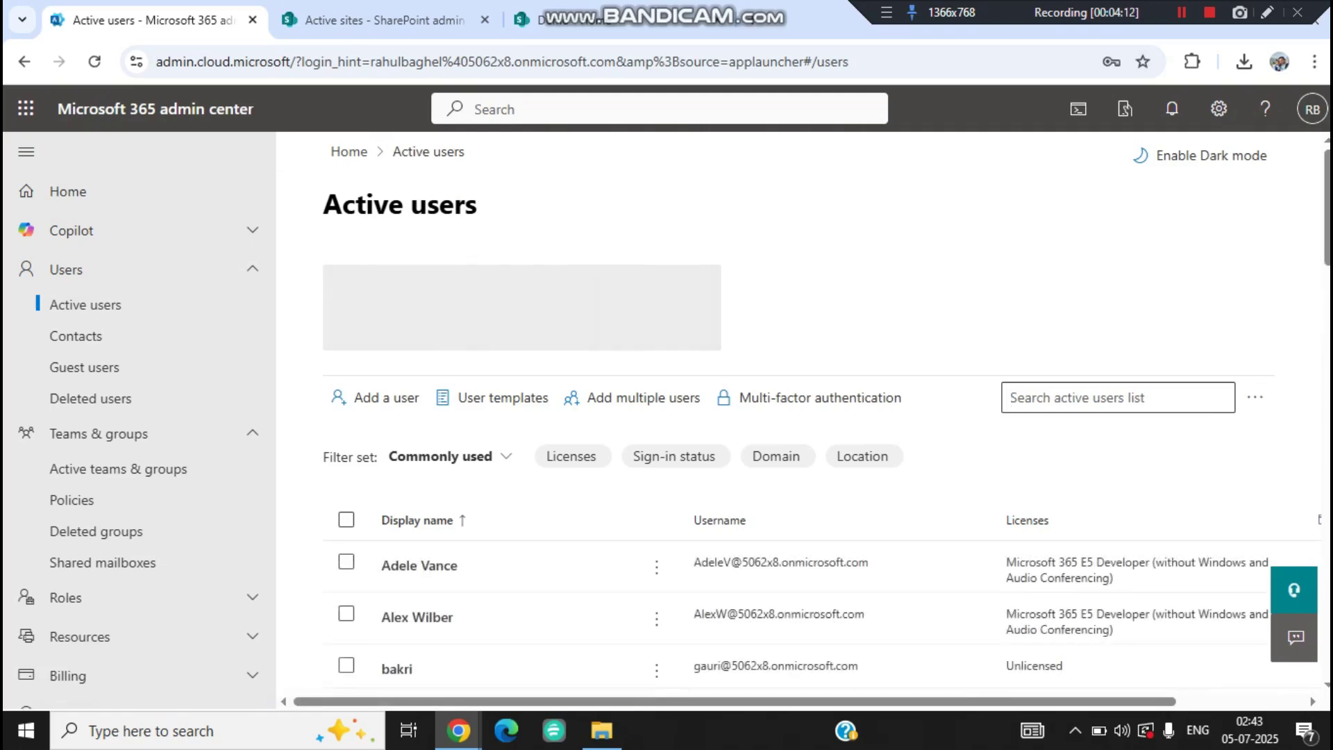
pyautogui.write('elina')
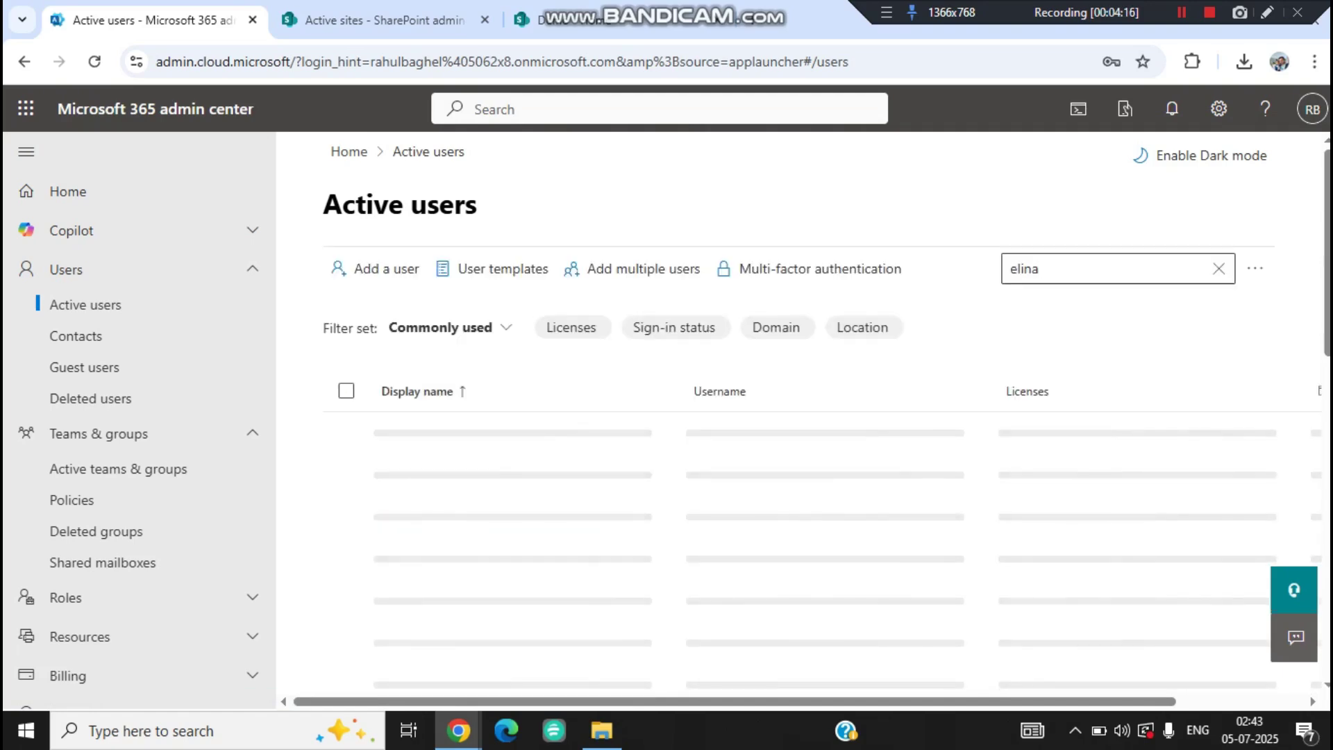
pyautogui.click(427, 436)
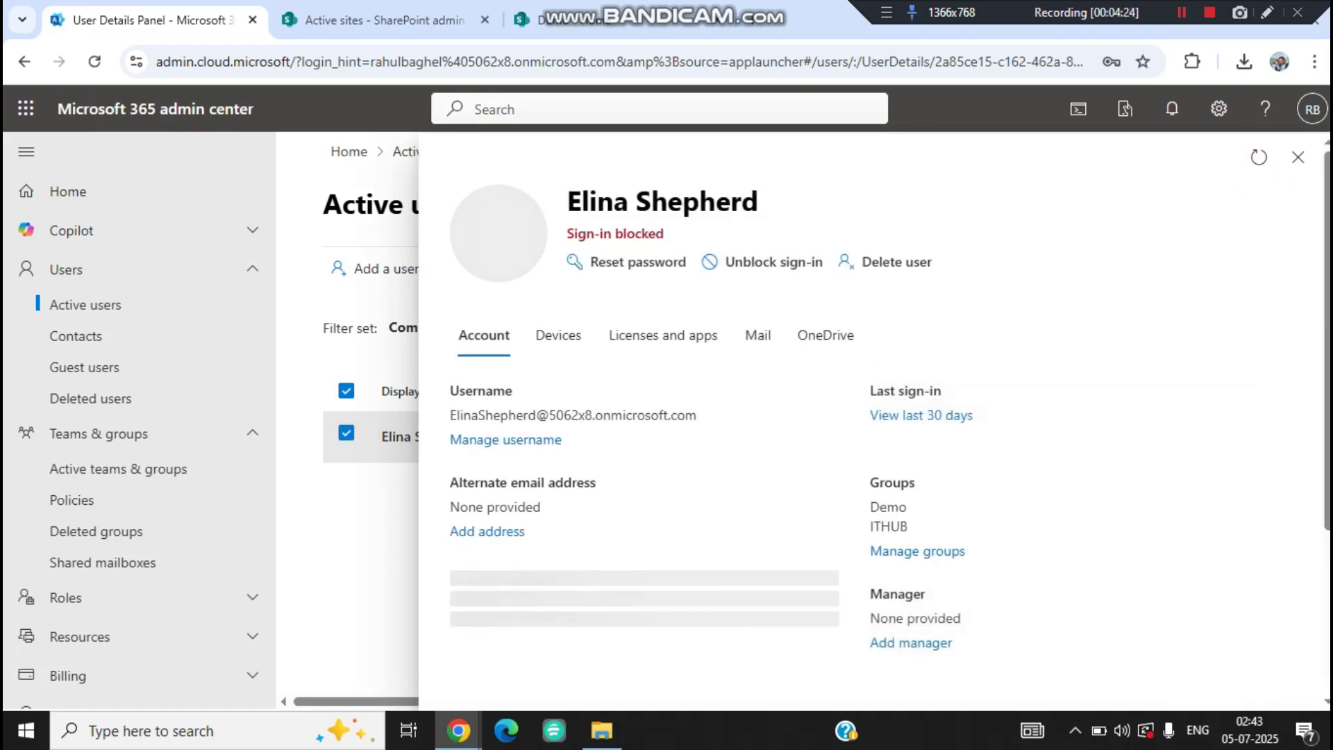
pyautogui.moveTo(665, 235); pyautogui.dragTo(566, 233)
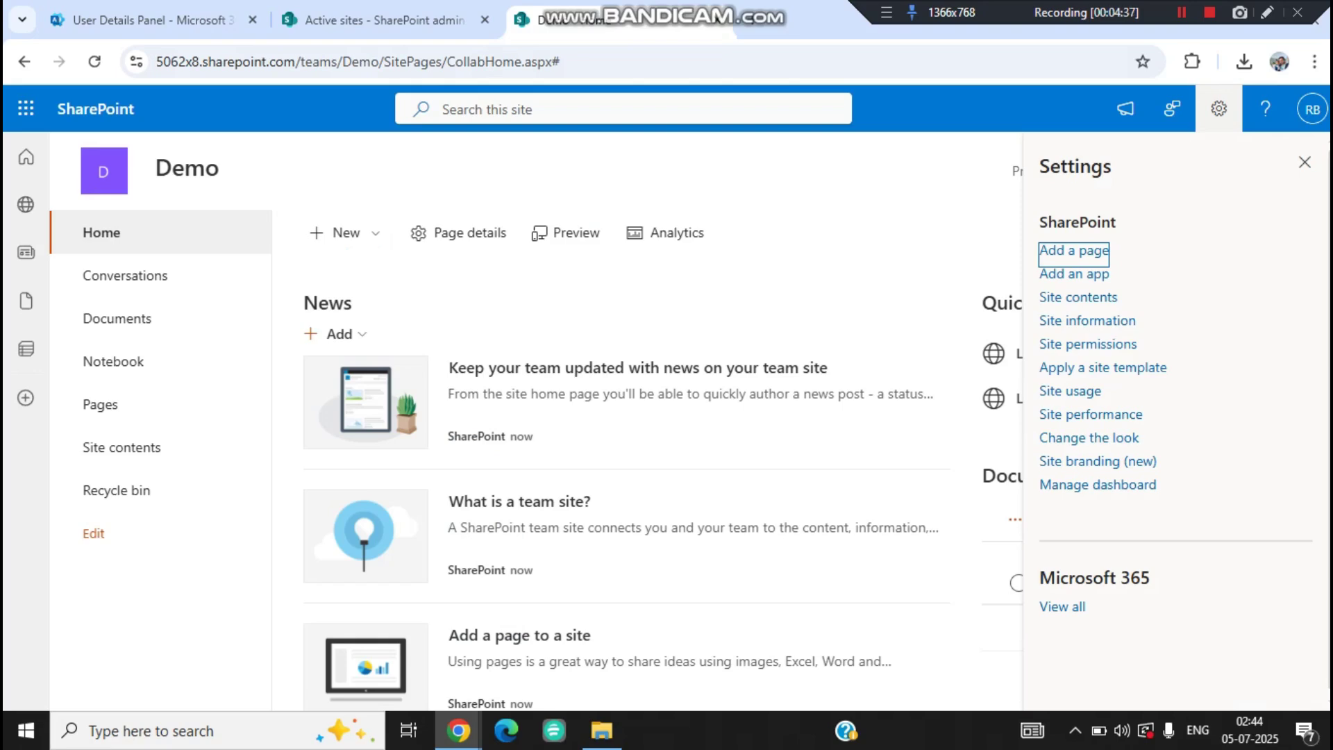
# - Close the Demo site's settings and return to the active teams and groups in the Microsoft 365 admin center
pyautogui.click(1305, 162)
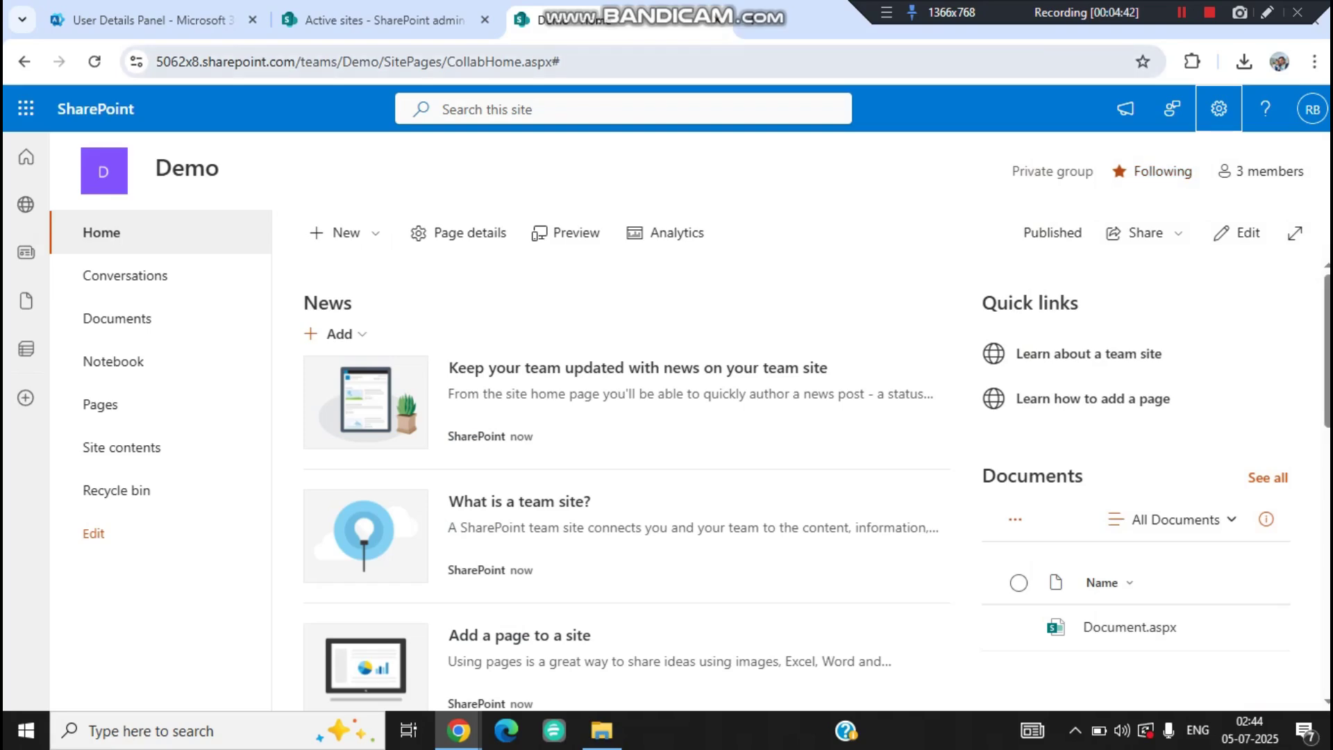
pyautogui.click(154, 20)
pyautogui.click(384, 20)
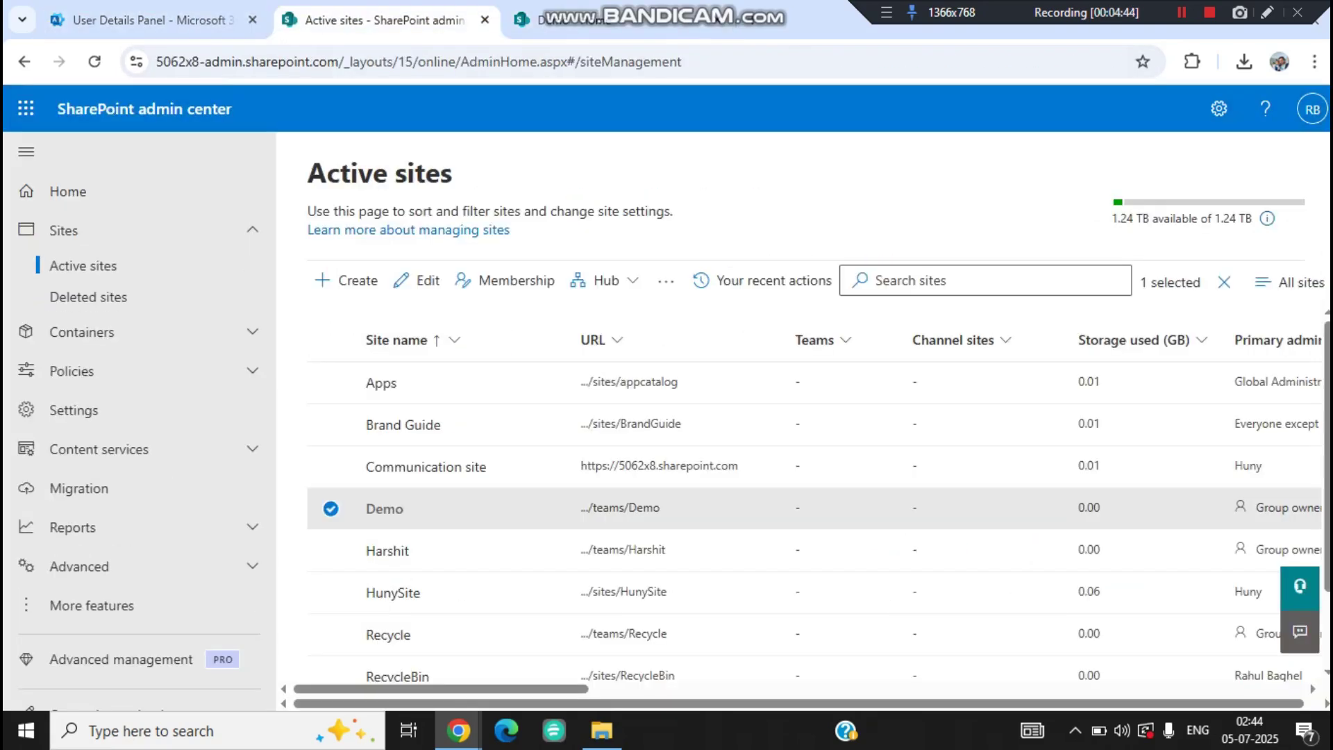
pyautogui.hotkey('ctrl', 'shift', 'Tab')
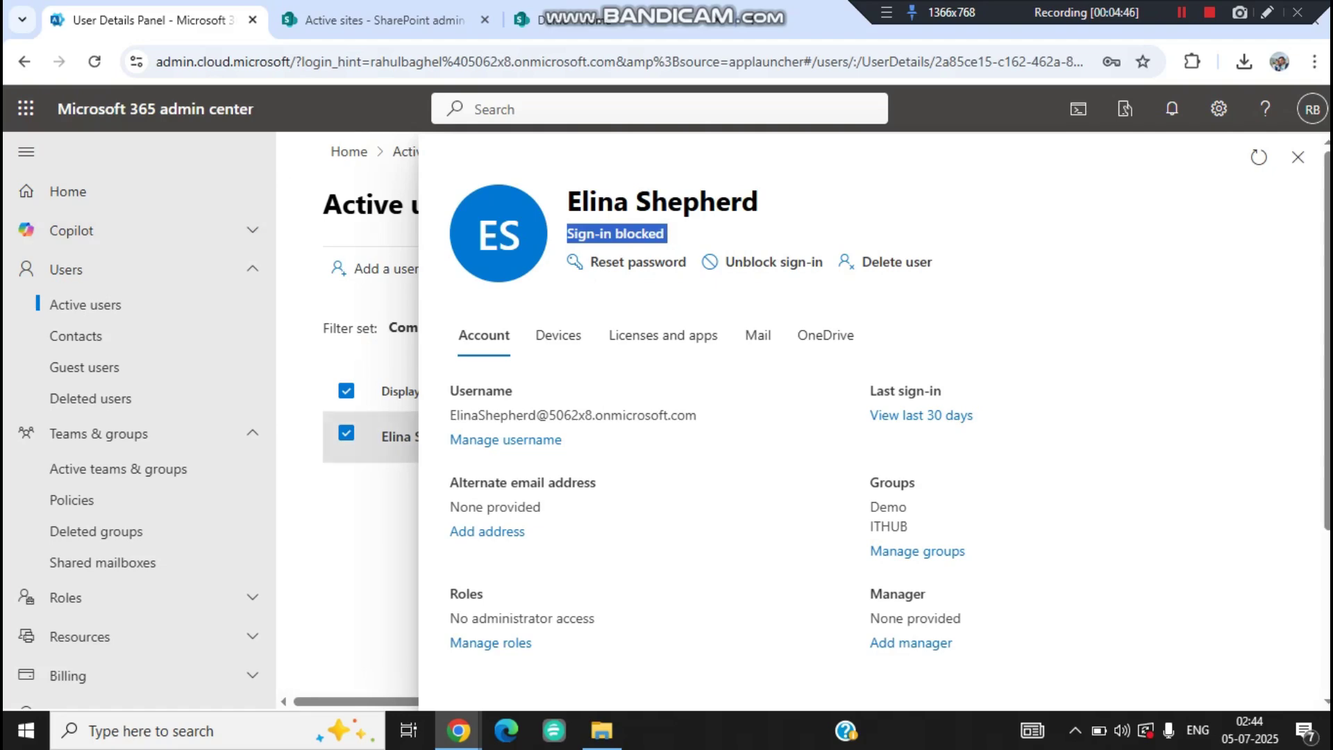
pyautogui.click(139, 470)
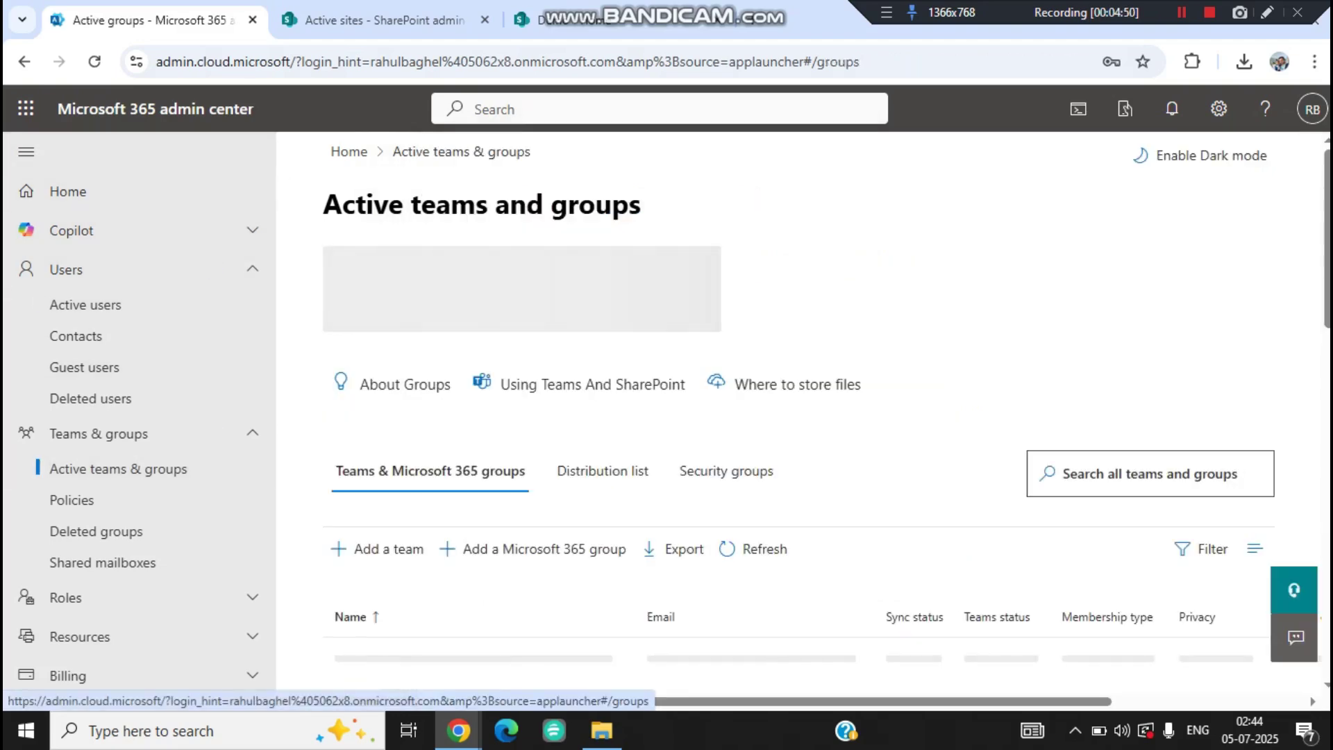
# - Switch to the Demo site and open its advanced permissions settings from the site permissions
pyautogui.click(625, 20)
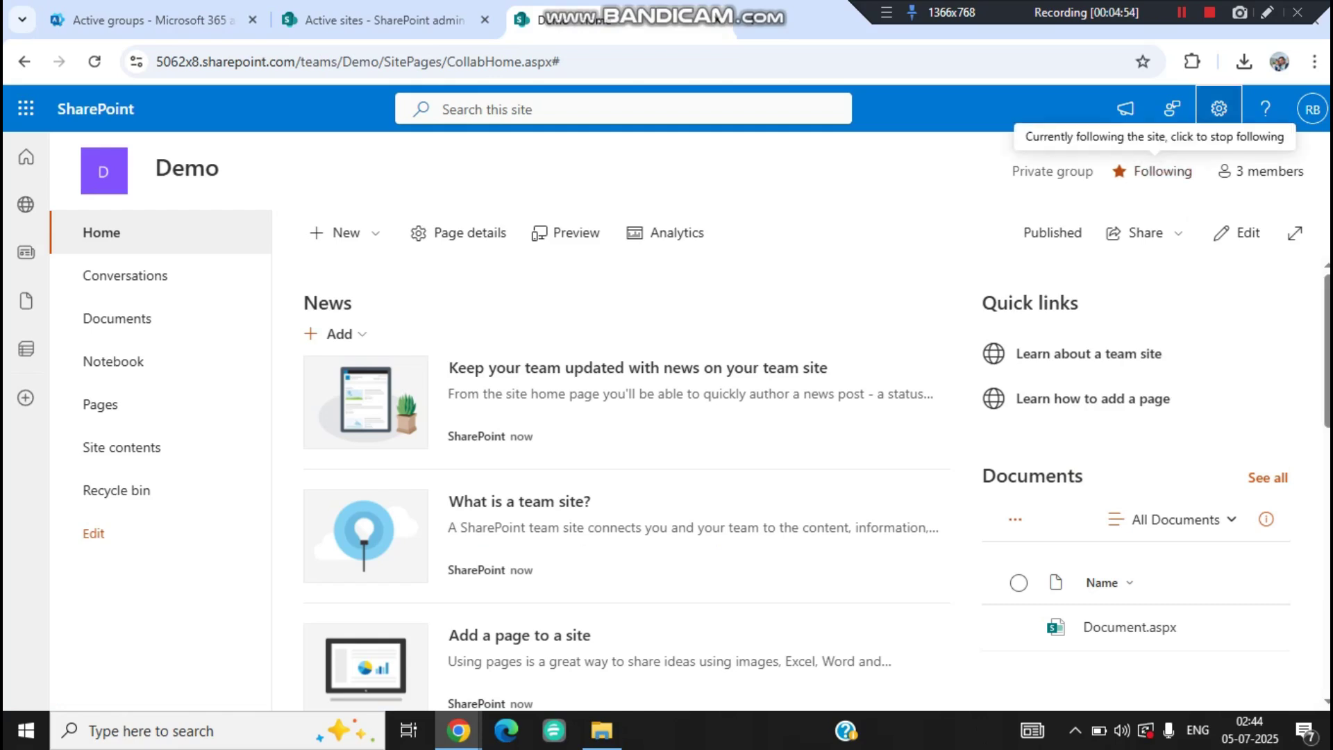
pyautogui.click(1219, 108)
pyautogui.press('Tab')
pyautogui.press('Tab')
pyautogui.press('Tab')
pyautogui.press('Tab')
pyautogui.press('Return')
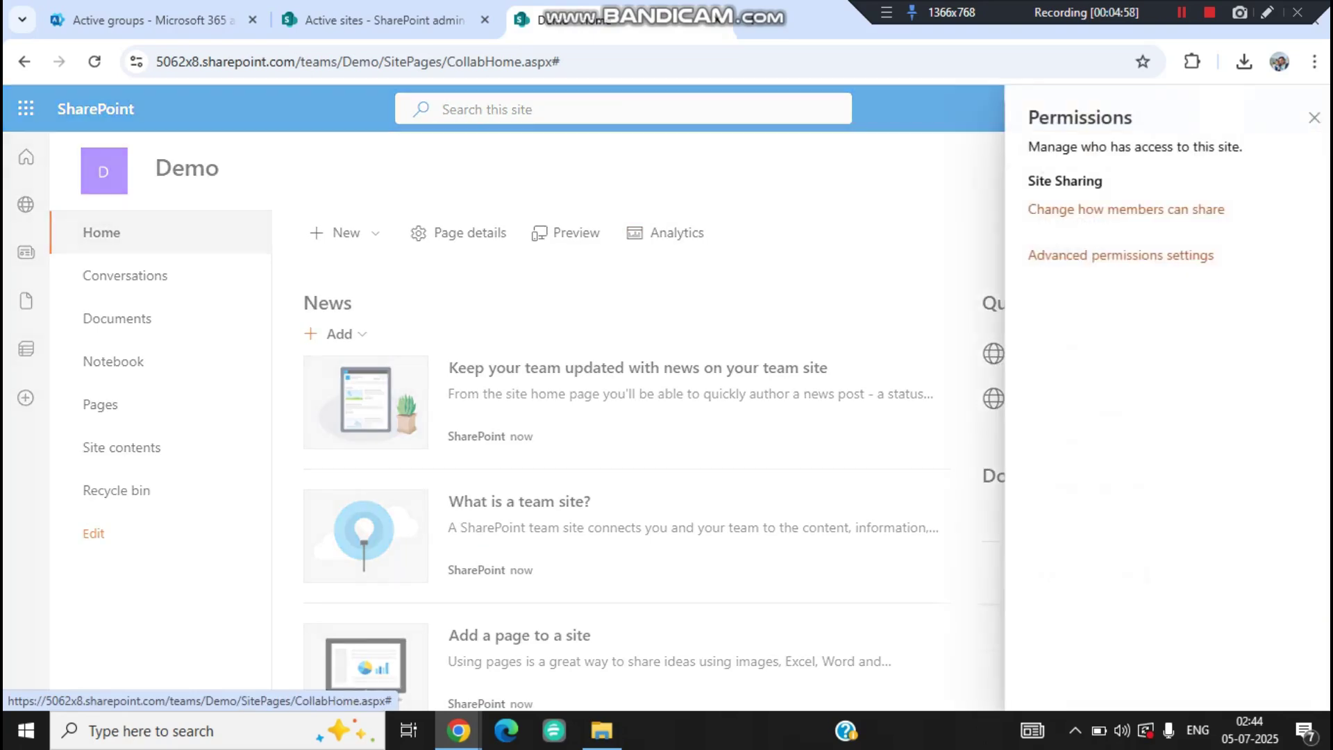
pyautogui.press('Tab')
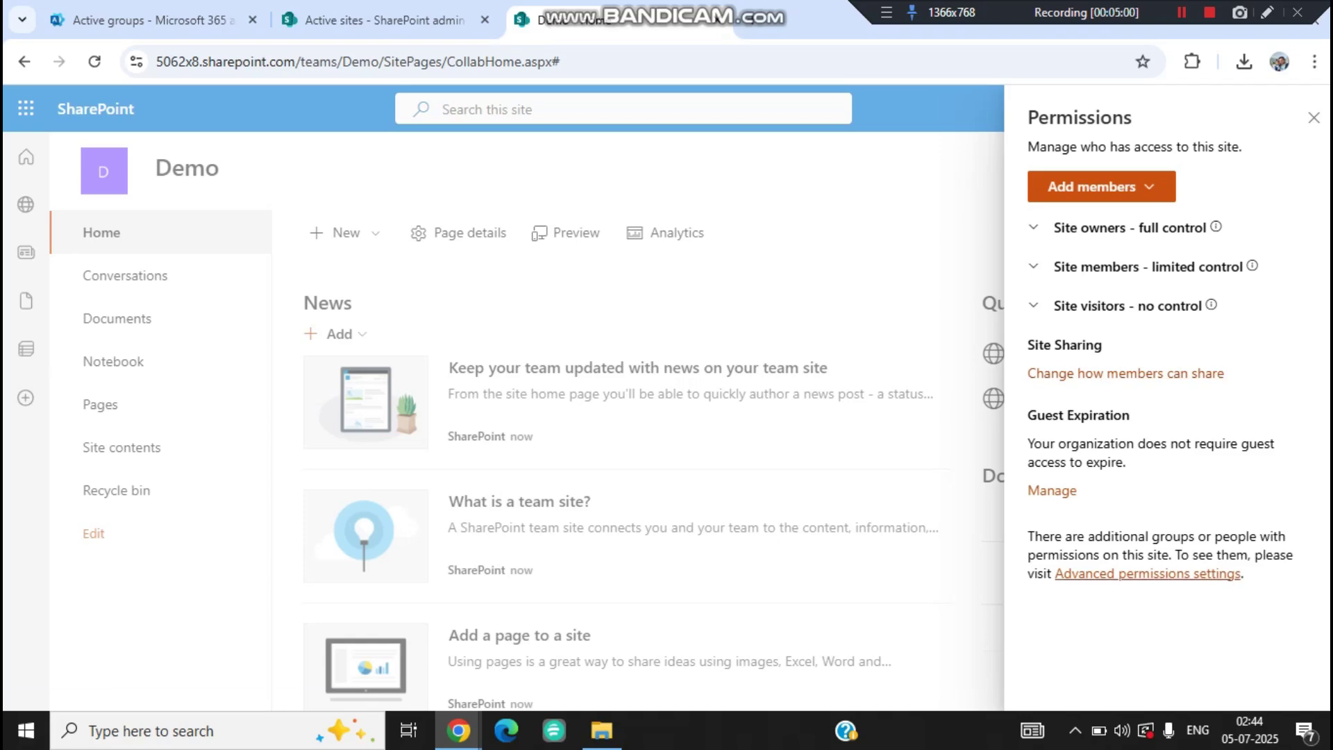
pyautogui.press('Return')
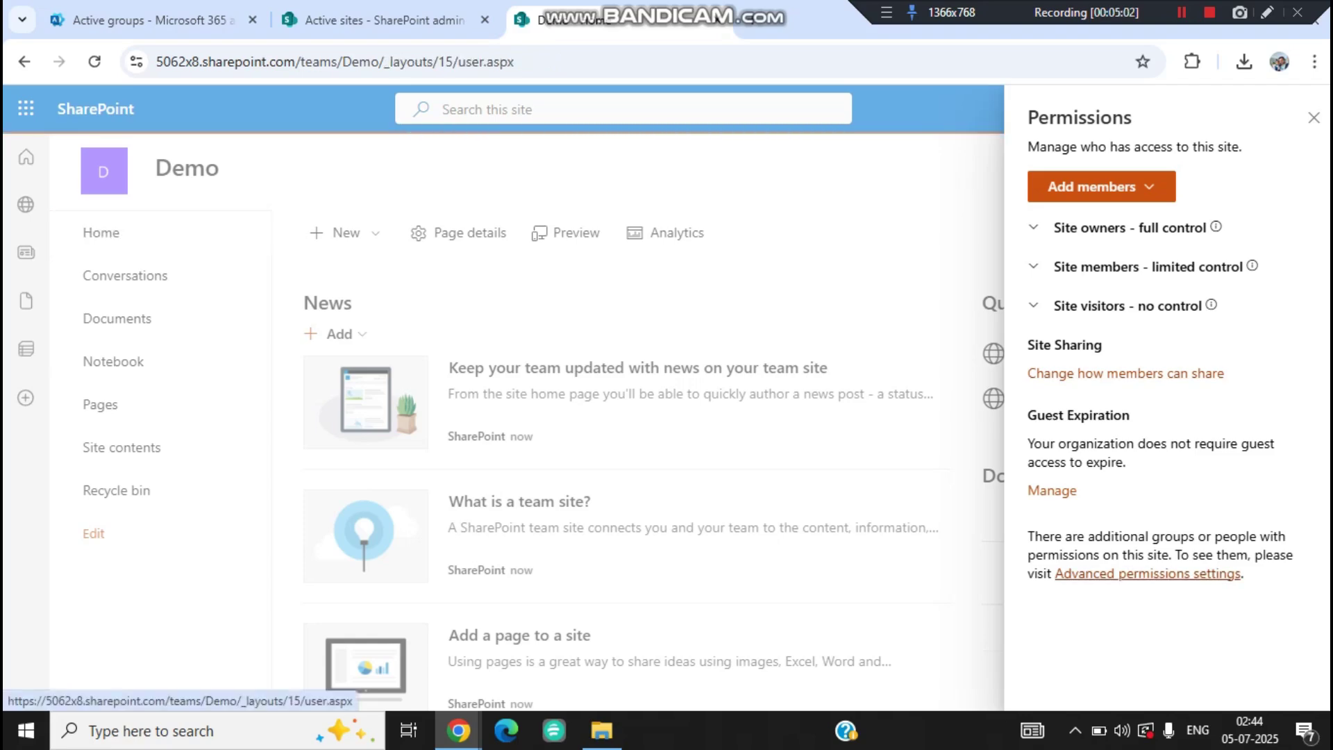
pyautogui.hotkey('alt', 'Left')
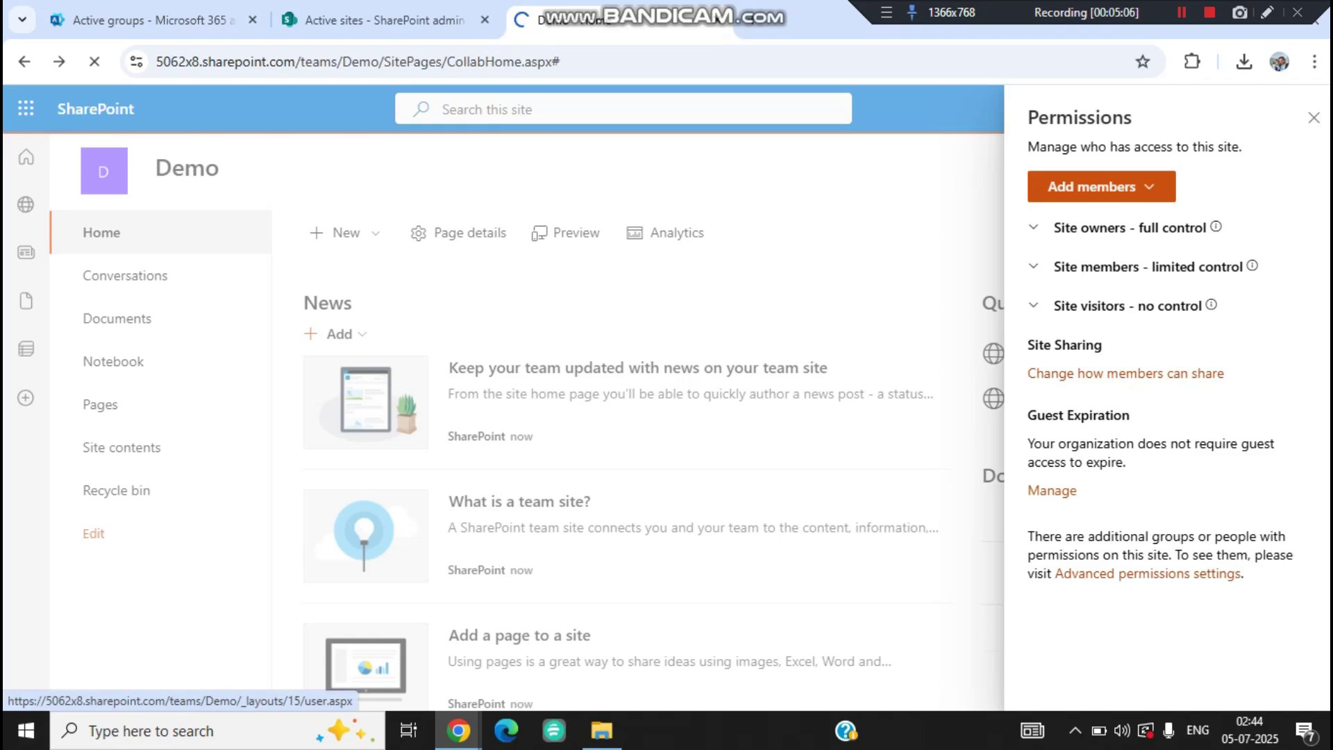
pyautogui.press('Return')
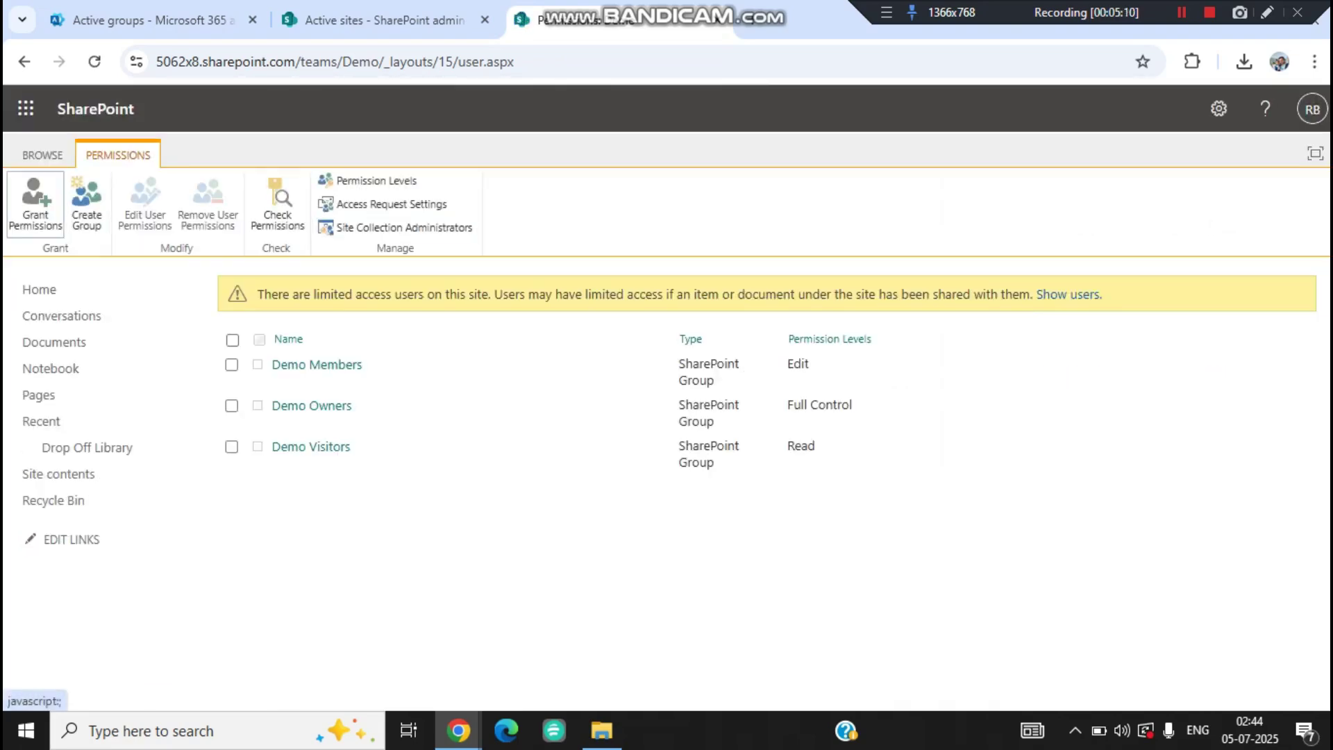
# - Check the affected user's permission levels on the Demo site and return to the active sites in the SharePoint admin center
pyautogui.click(277, 205)
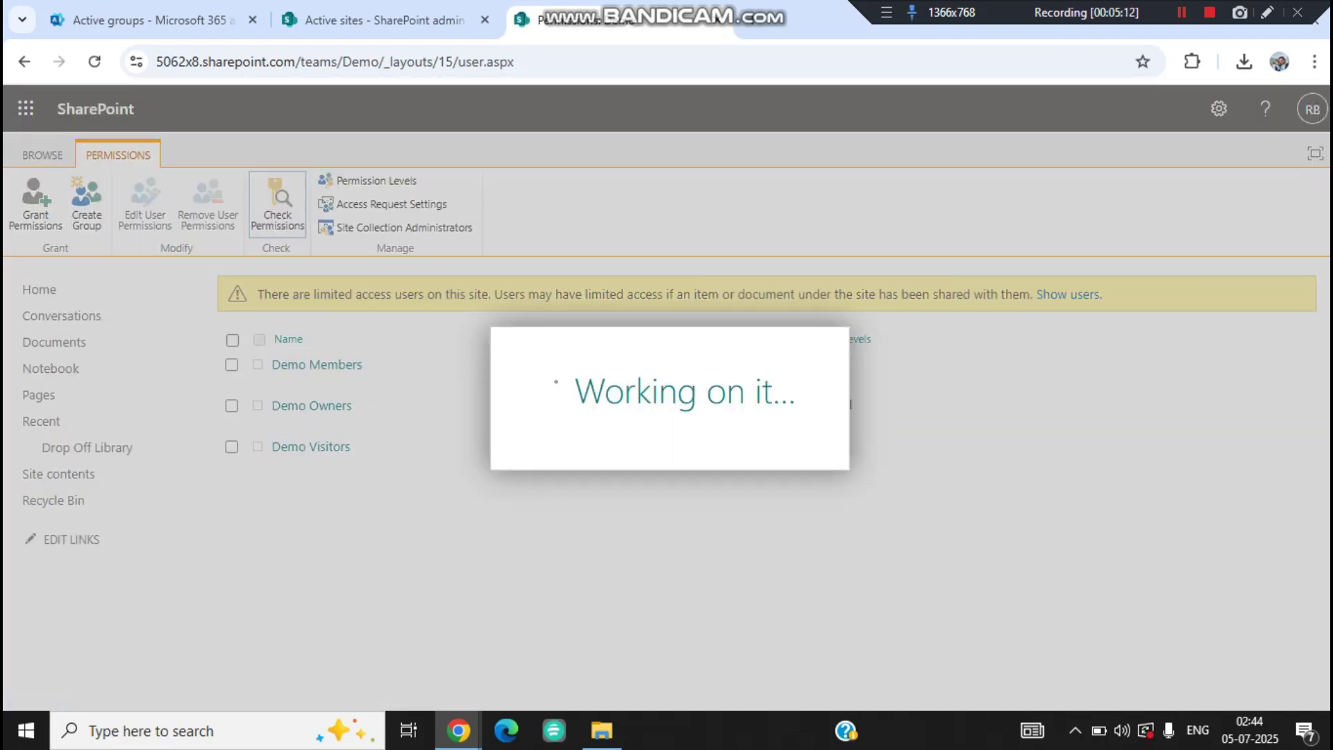
pyautogui.write('elin')
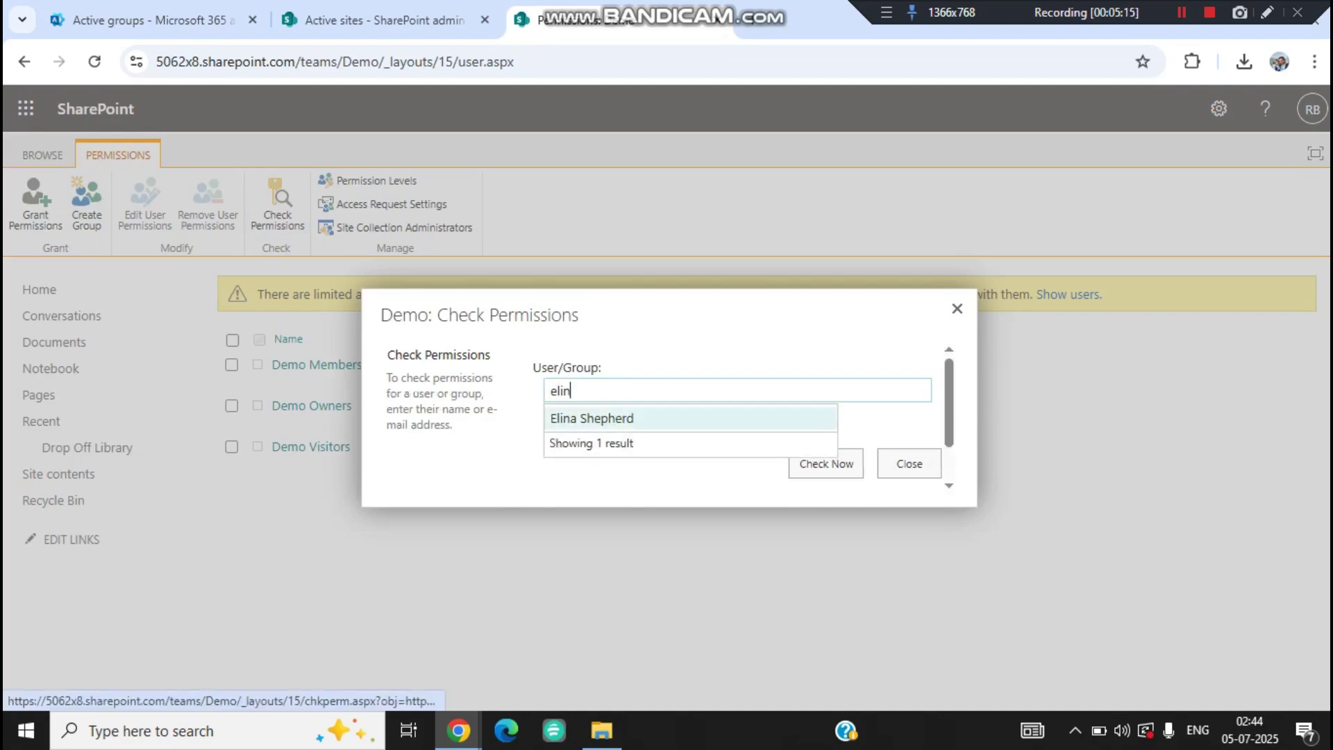
pyautogui.press('Return')
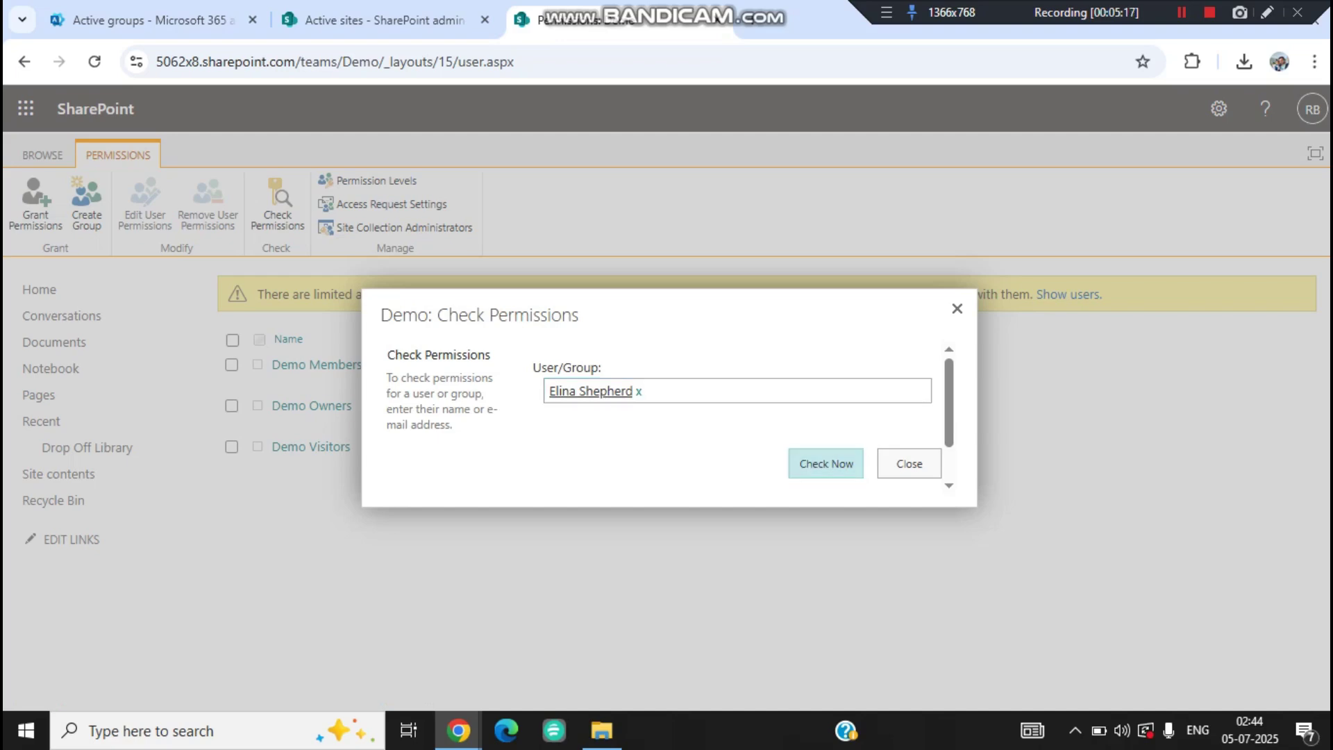
pyautogui.press('Return')
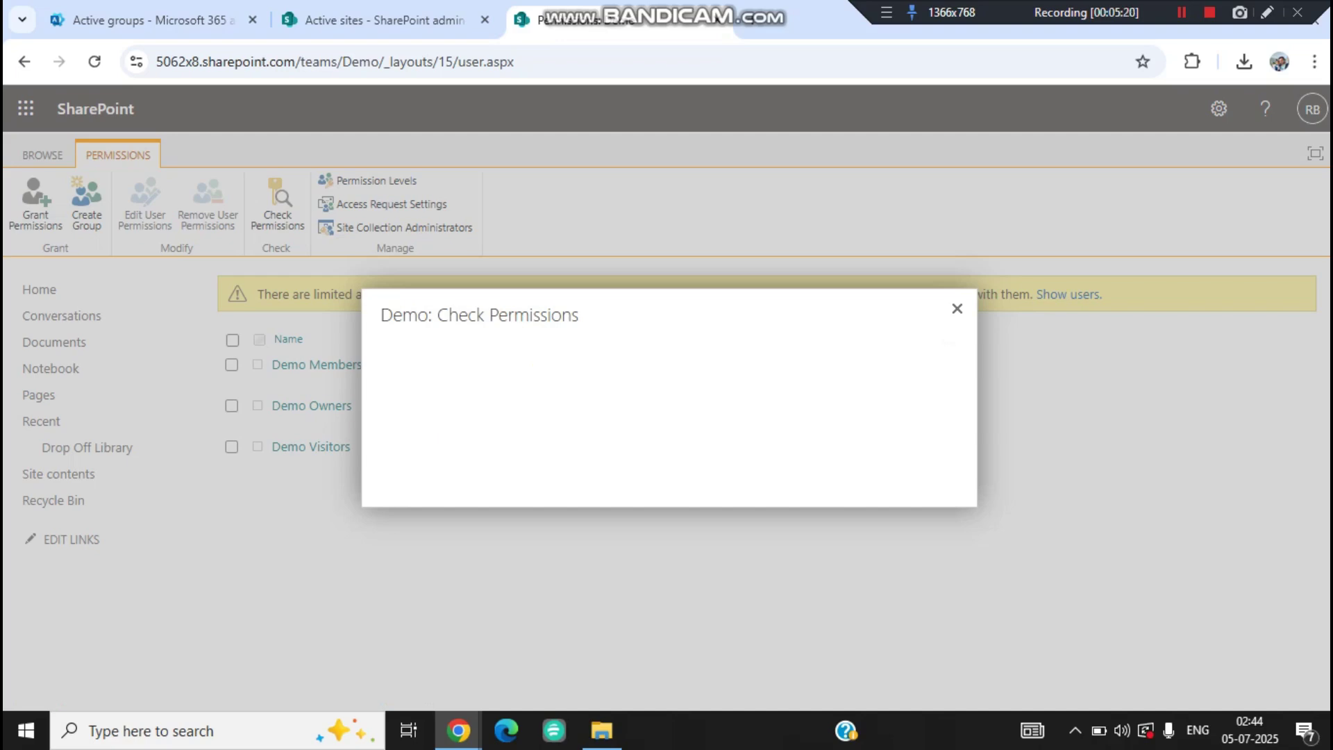
pyautogui.click(940, 375)
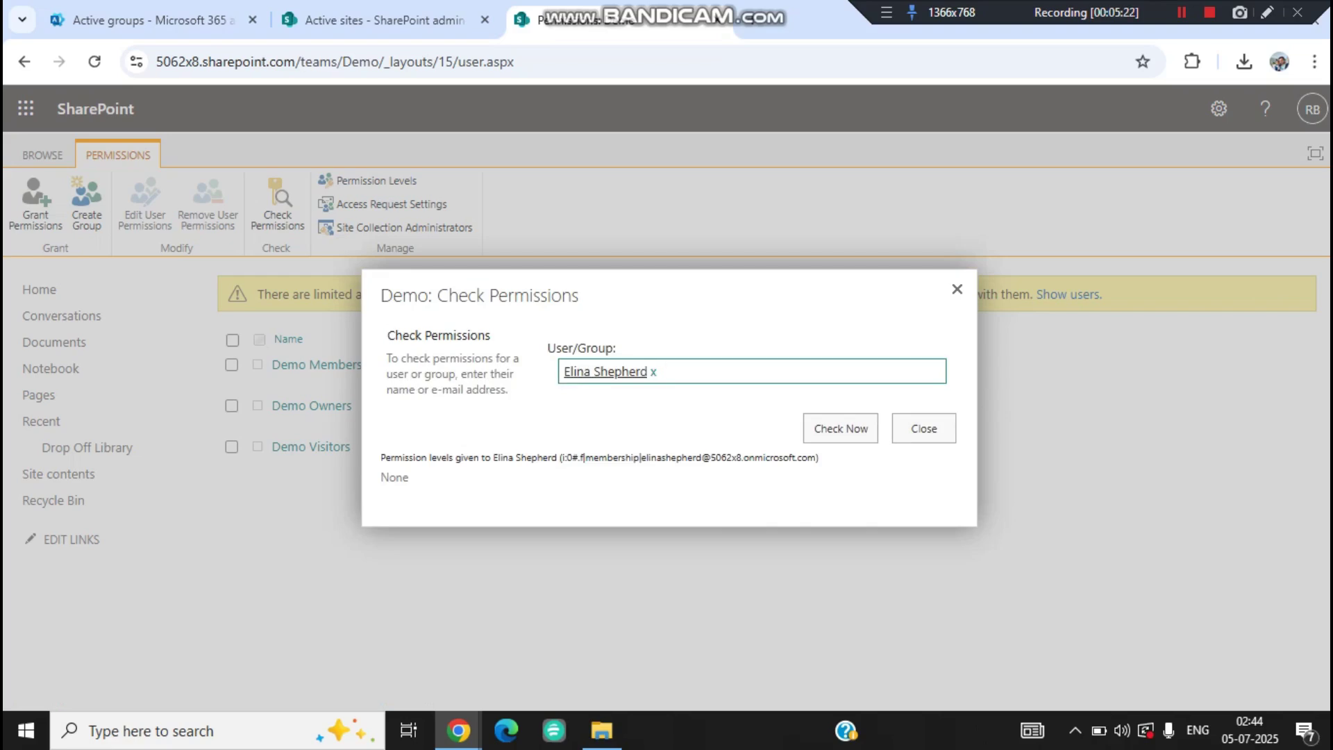
pyautogui.moveTo(380, 458); pyautogui.dragTo(410, 478)
pyautogui.click(542, 488)
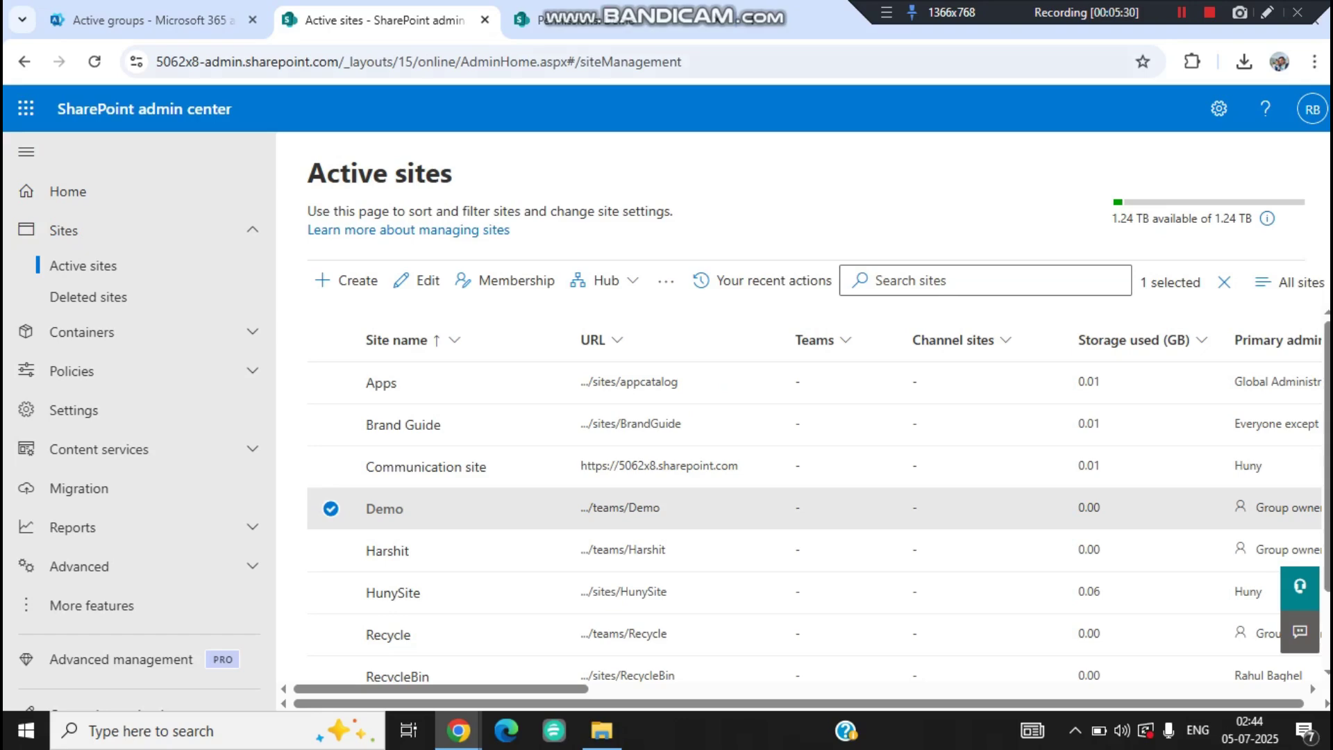
pyautogui.click(569, 19)
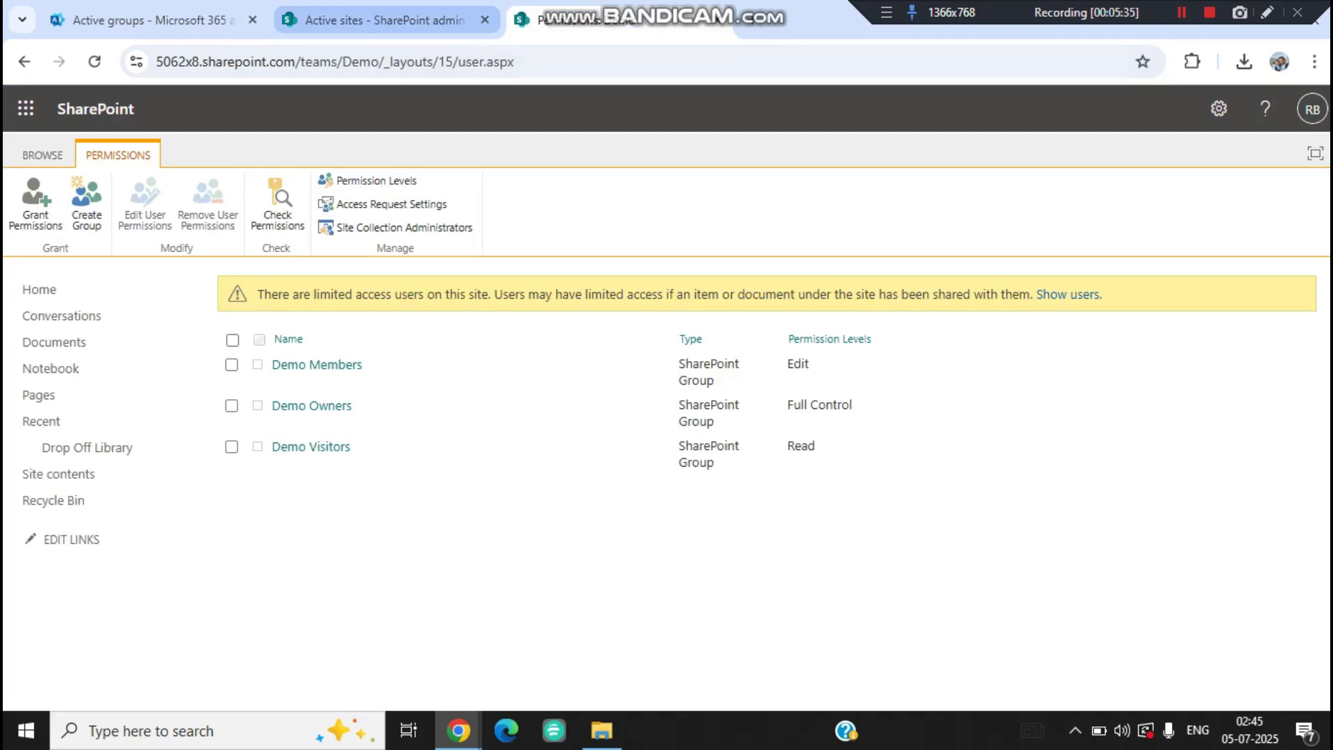
pyautogui.click(384, 20)
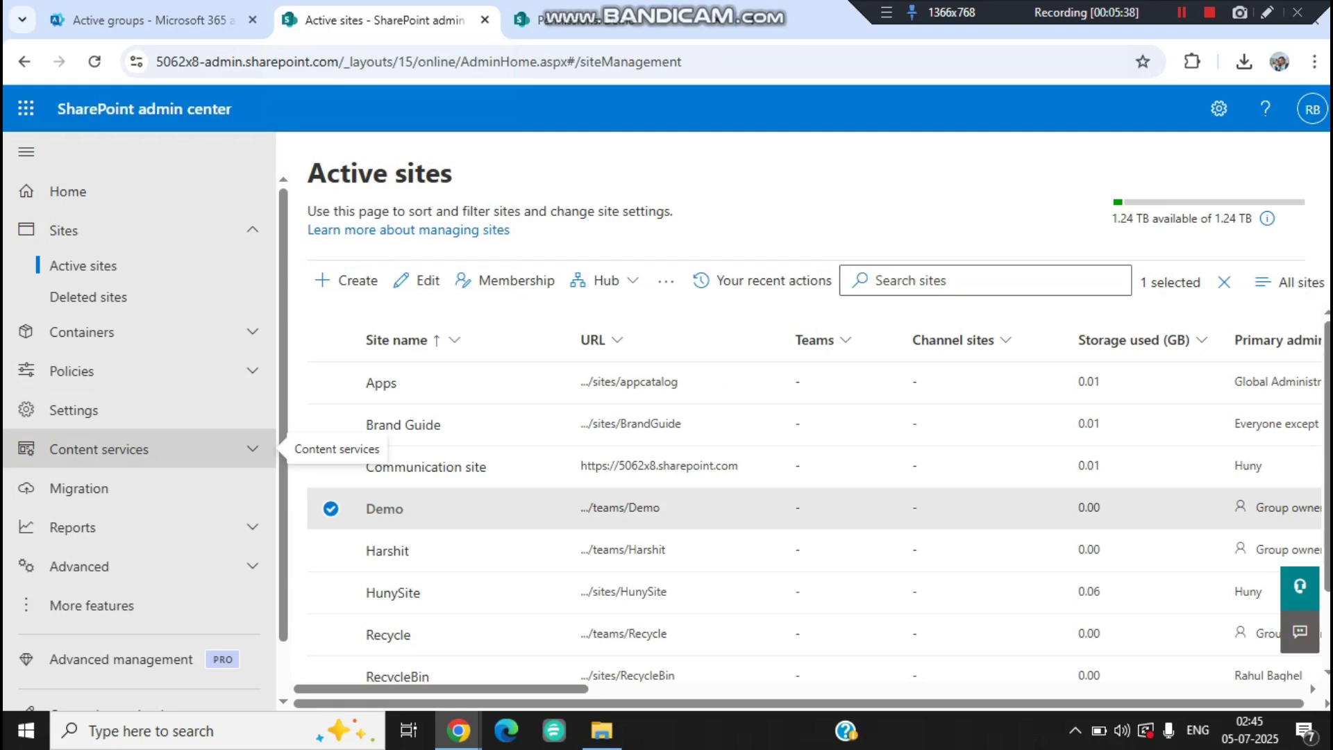
# - Clear the Demo site's selection in the SharePoint active sites list and return to the Microsoft 365 admin center
pyautogui.click(149, 20)
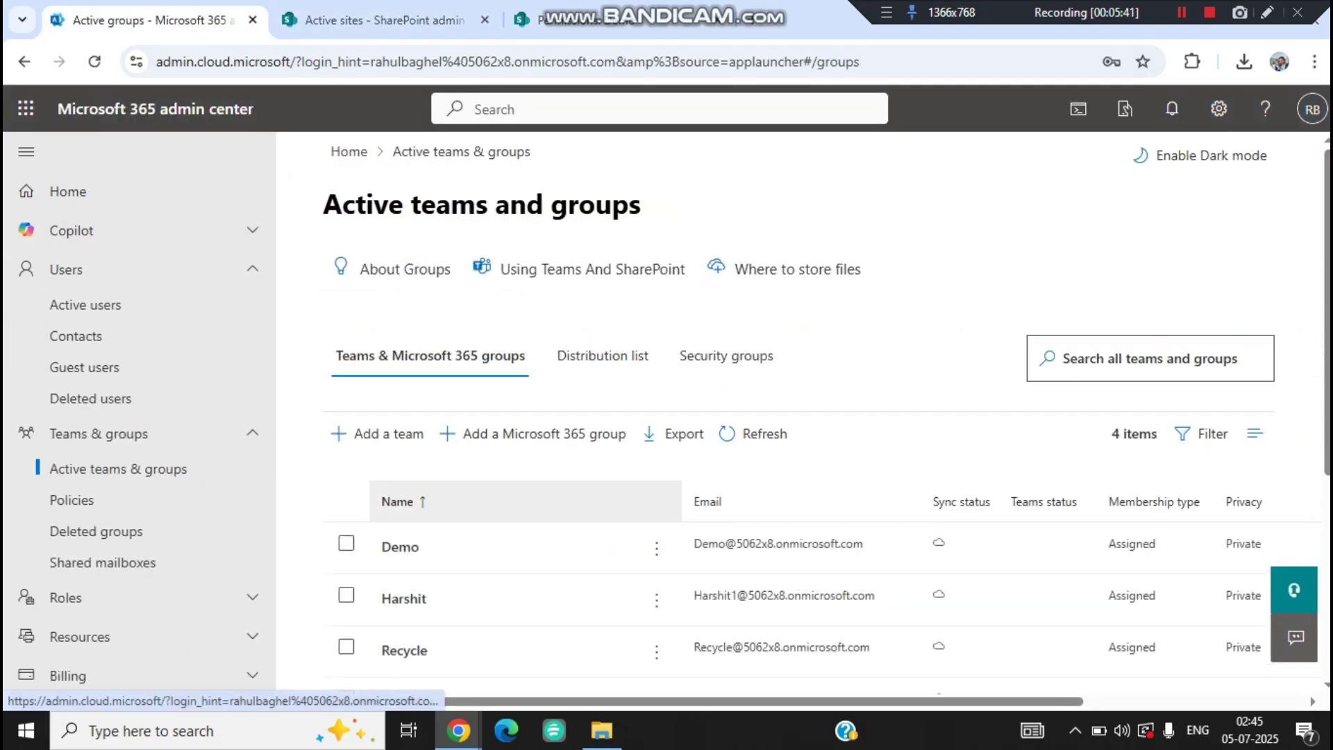
pyautogui.click(384, 20)
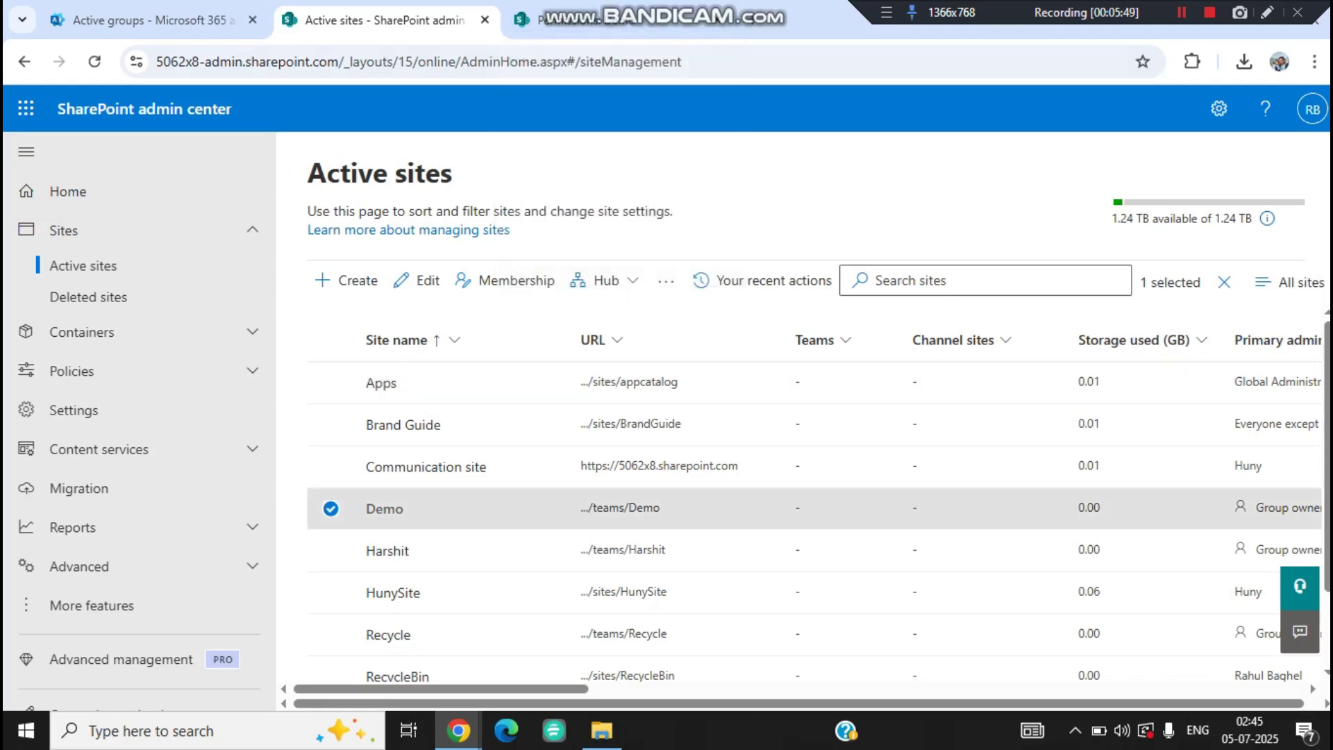
pyautogui.click(331, 509)
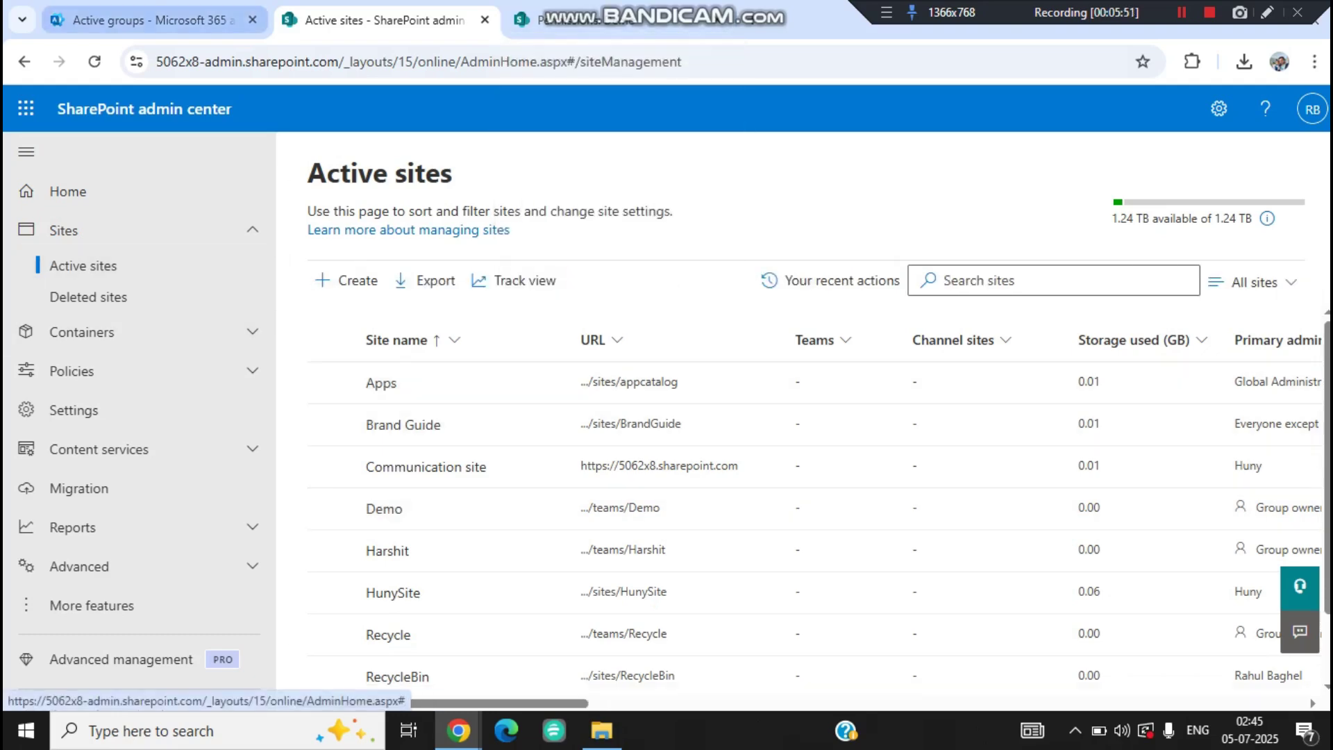
pyautogui.click(149, 20)
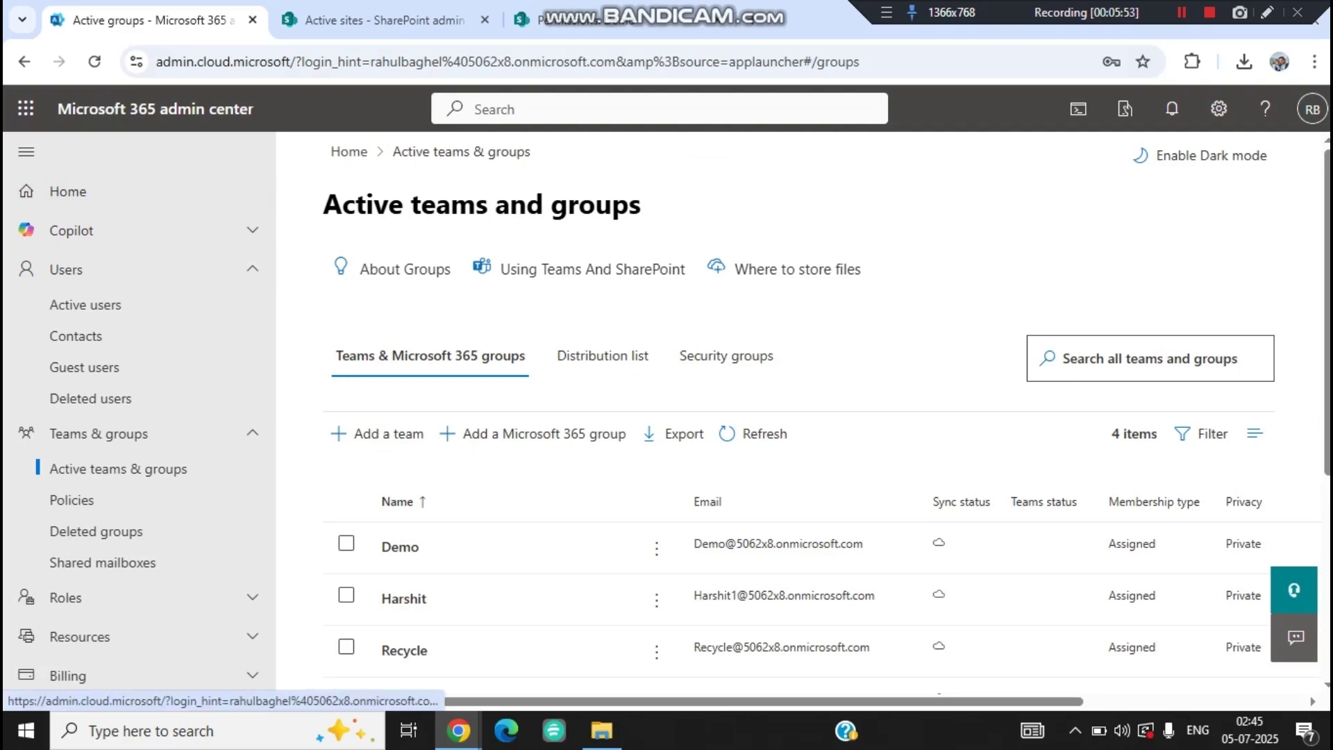
# - Search the active teams and groups for the affected user by name
pyautogui.click(1150, 358)
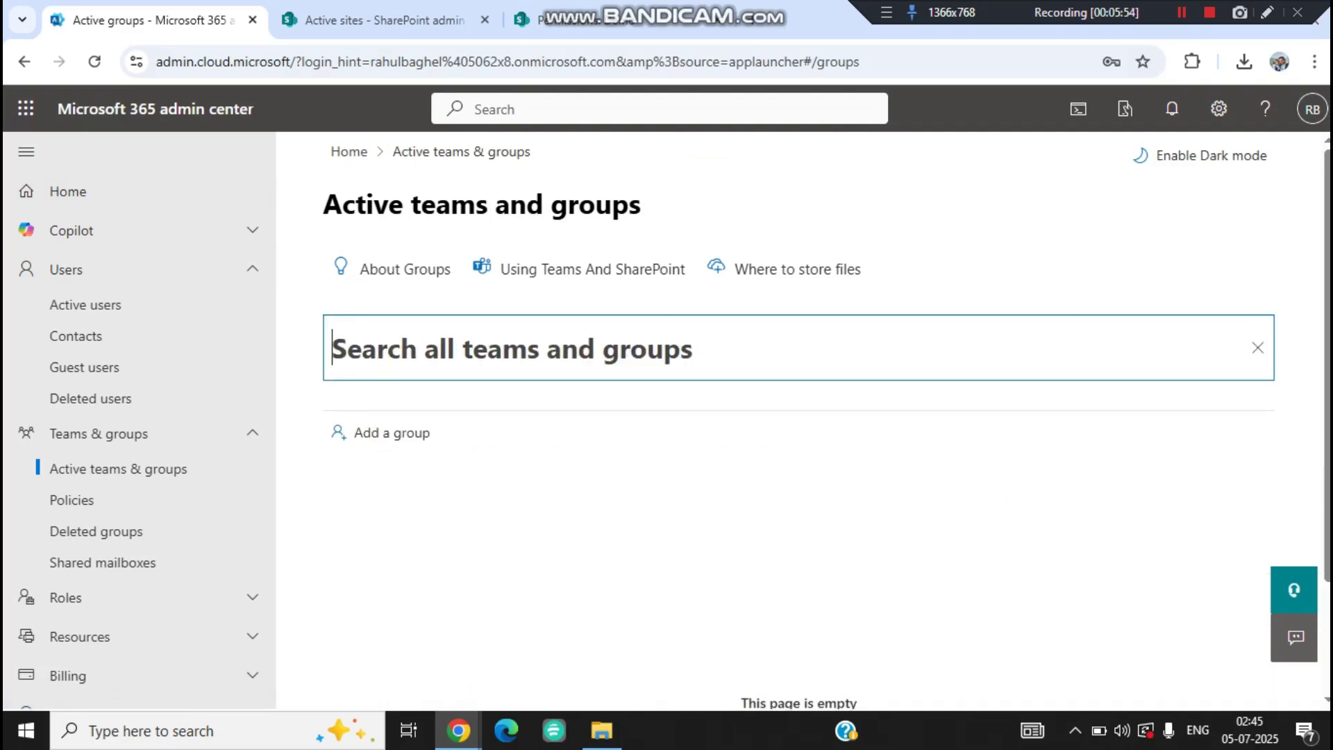
pyautogui.write('sh')
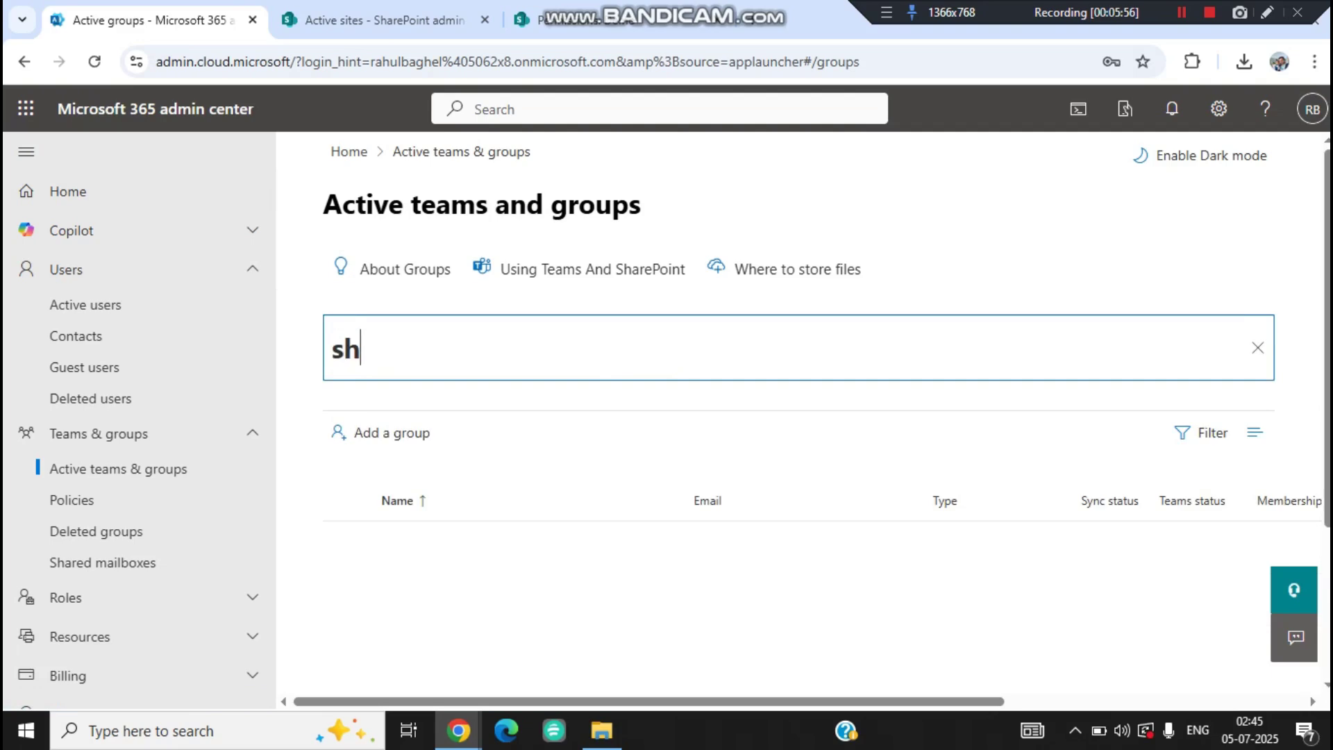
pyautogui.press('BackSpace')
pyautogui.write('hpee')
pyautogui.press('BackSpace')
pyautogui.press('BackSpace')
pyautogui.press('BackSpace')
pyautogui.write('ehered')
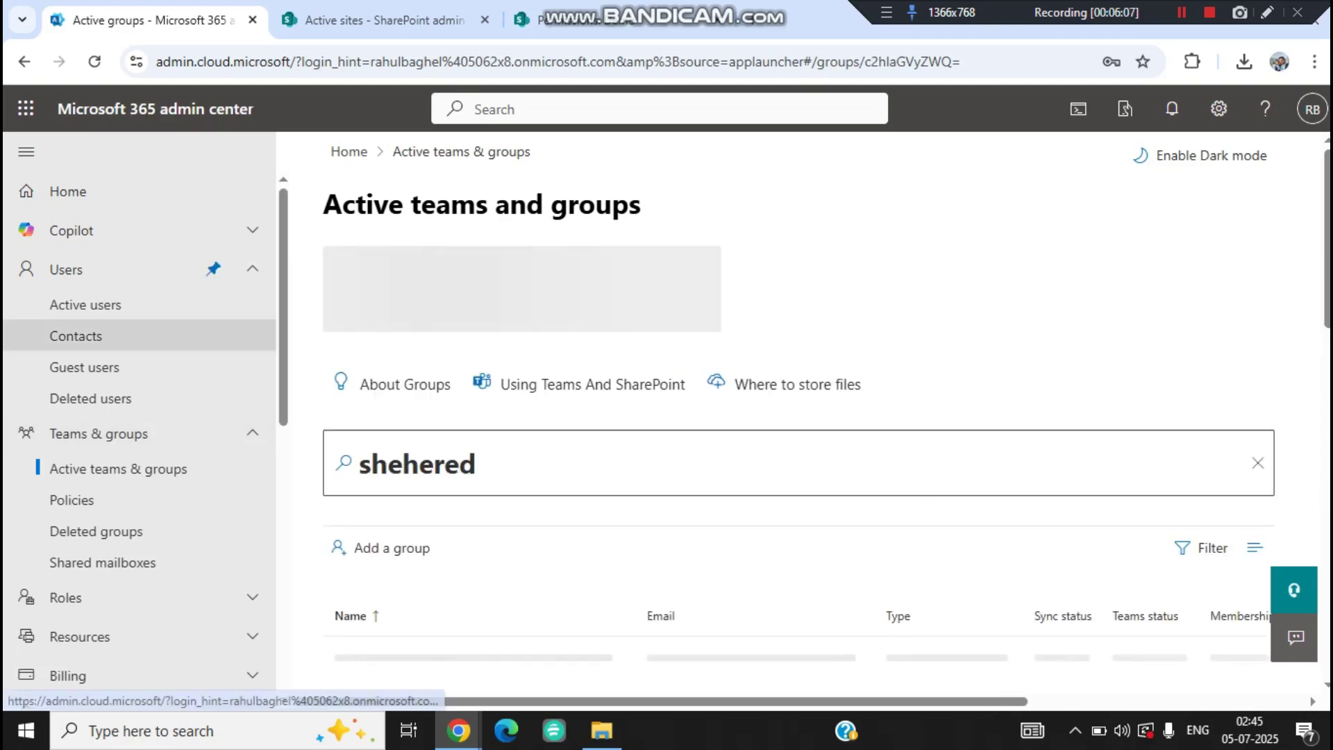
# - Find the affected user by name among the active users and open their account details
pyautogui.click(76, 335)
pyautogui.click(84, 304)
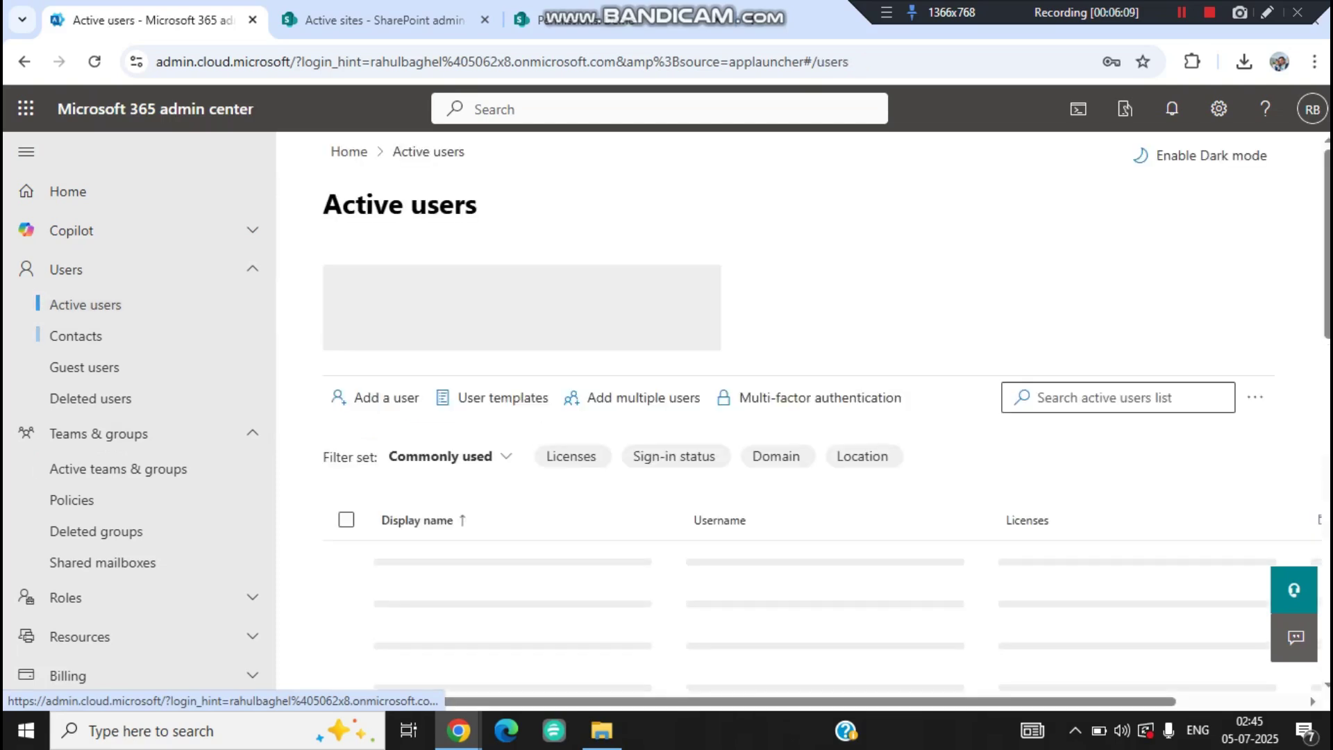
pyautogui.click(1104, 398)
pyautogui.write('skeli')
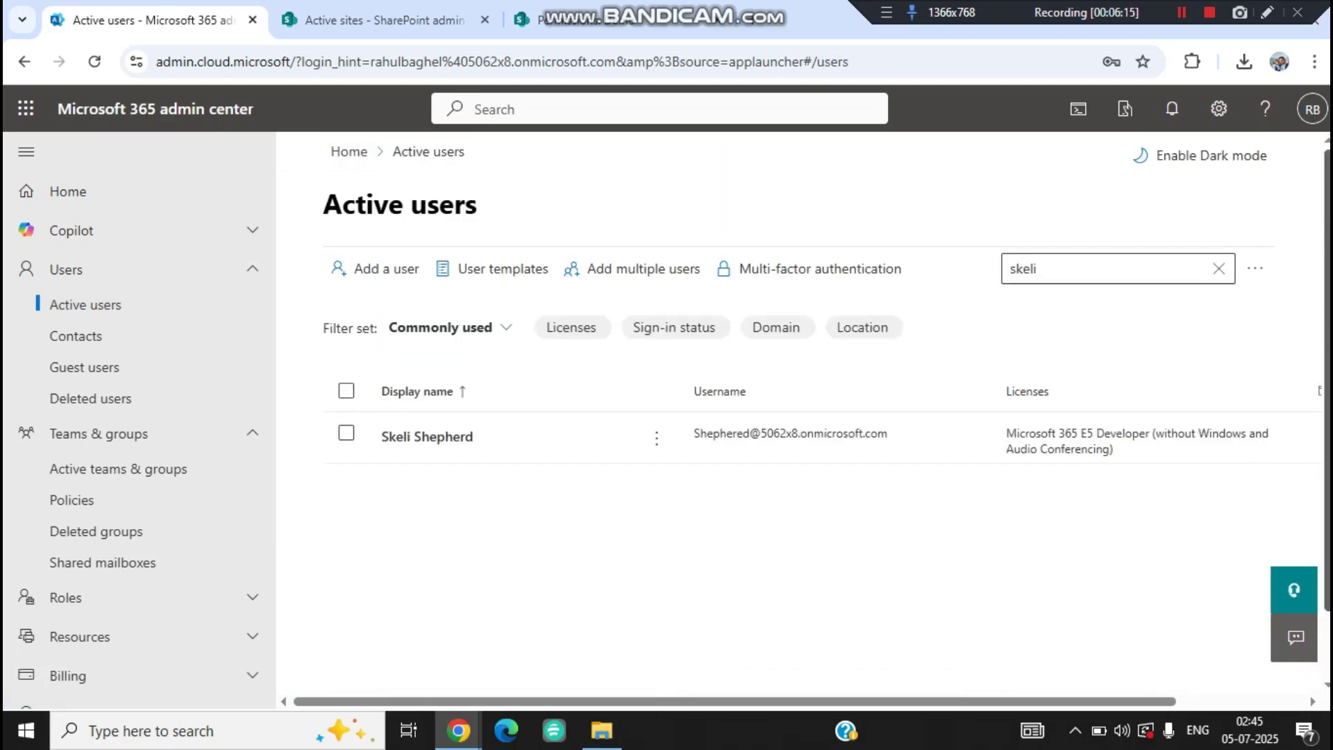
pyautogui.click(427, 436)
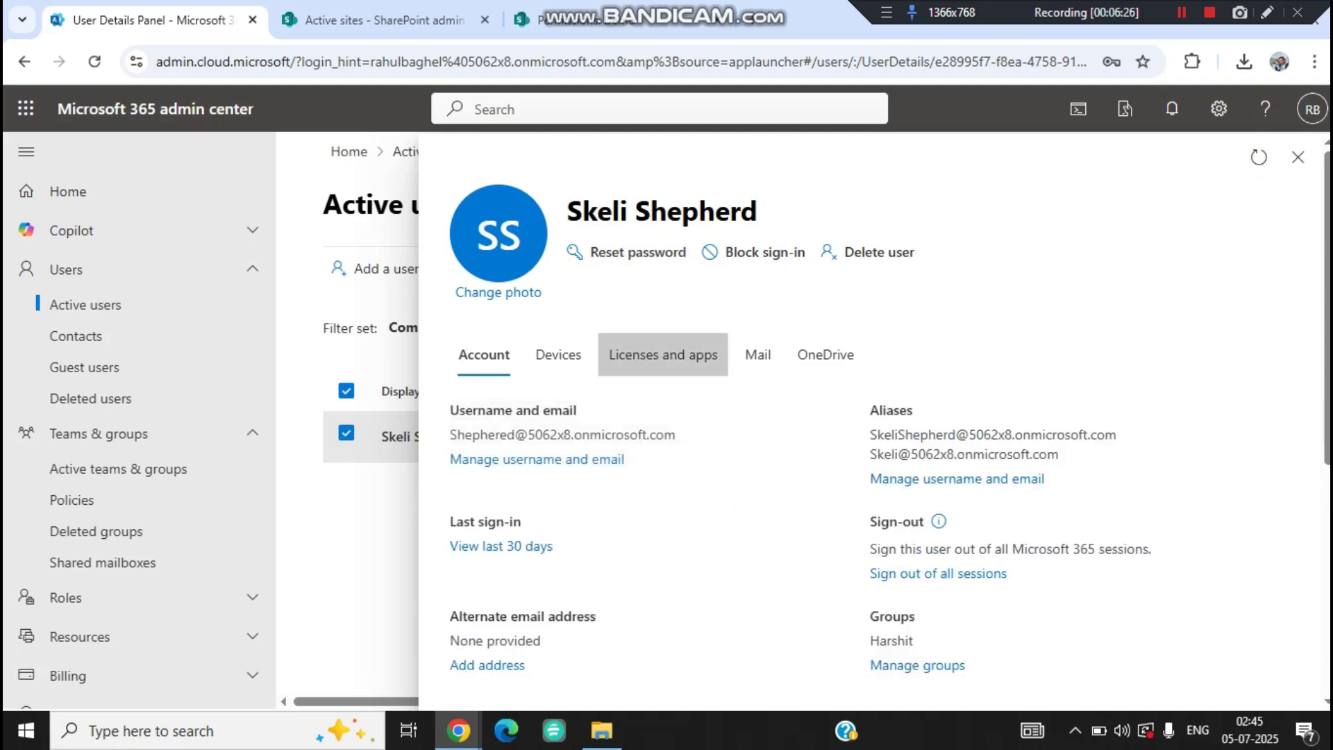
# - Check the user's licenses and apps, and highlight the username in their account details
pyautogui.click(663, 354)
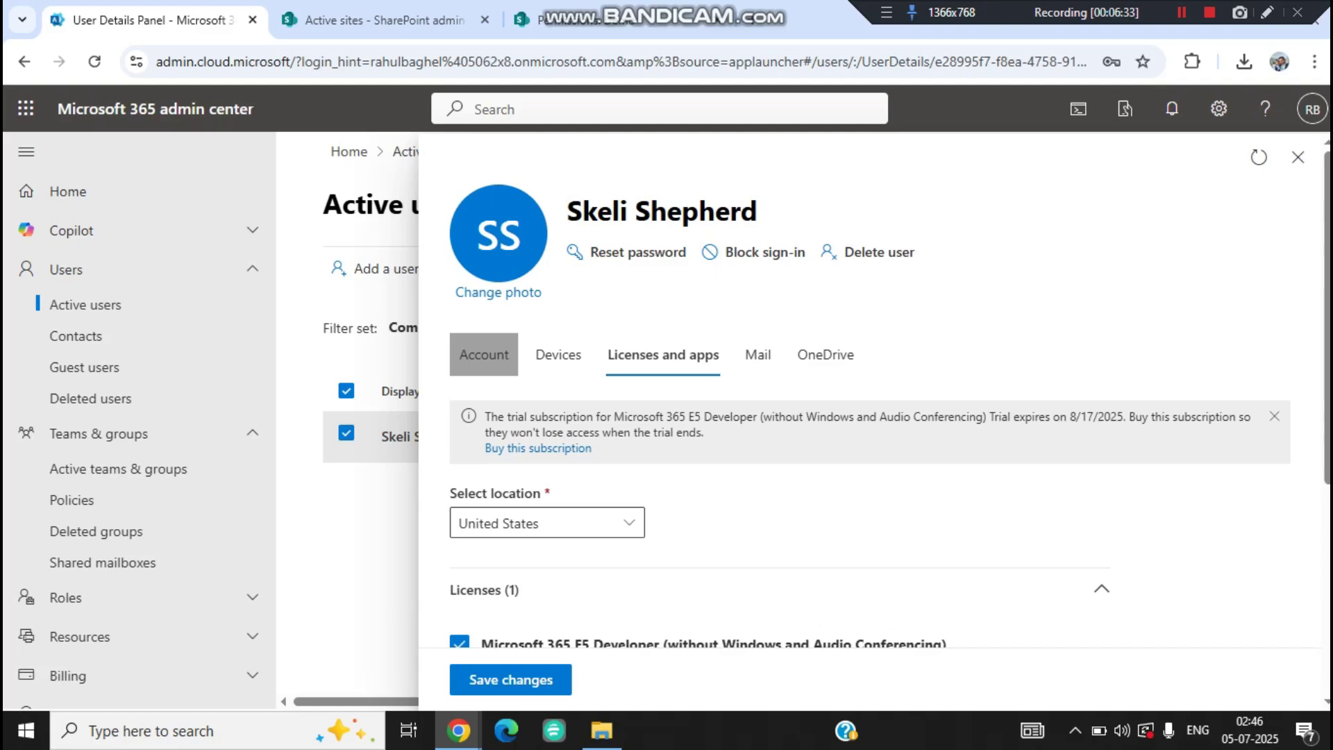
pyautogui.click(484, 354)
pyautogui.tripleClick(563, 435)
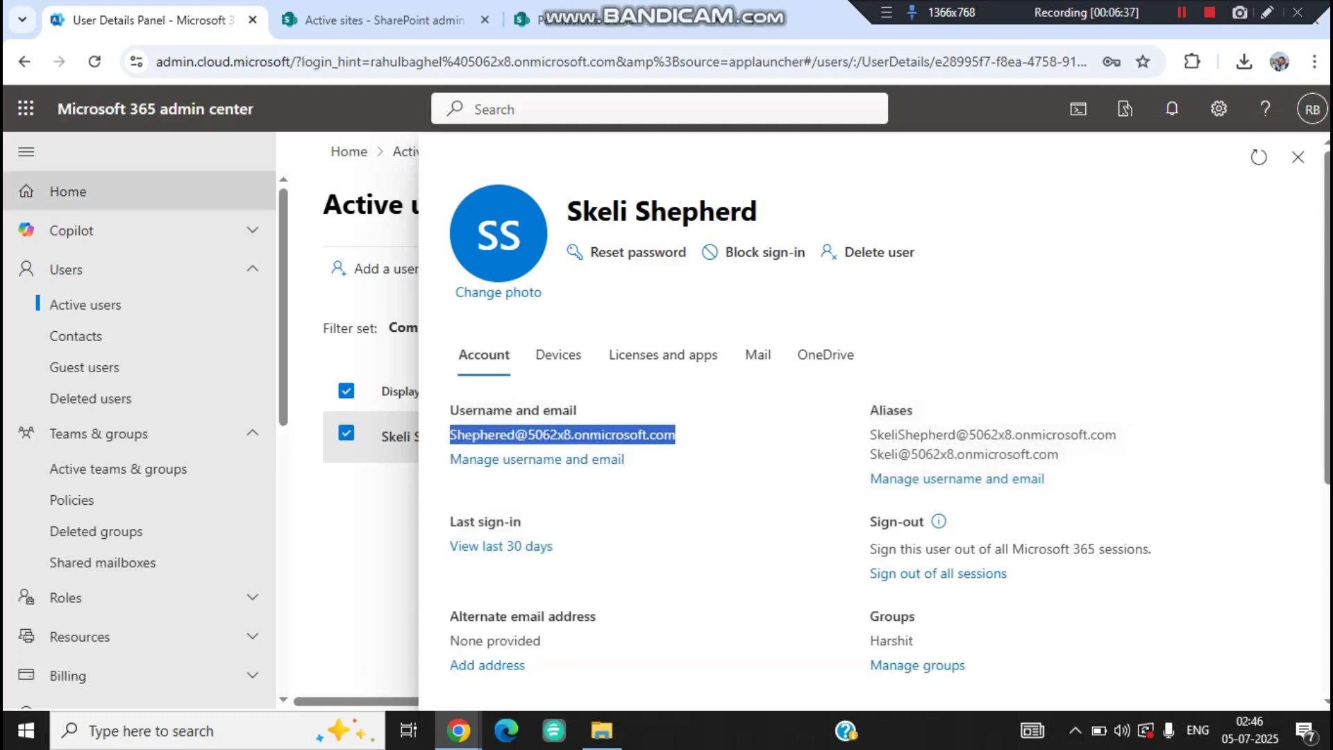
# - Open the Demo group among the active teams and groups and check its list of members
pyautogui.scroll(-2, 104, 514)
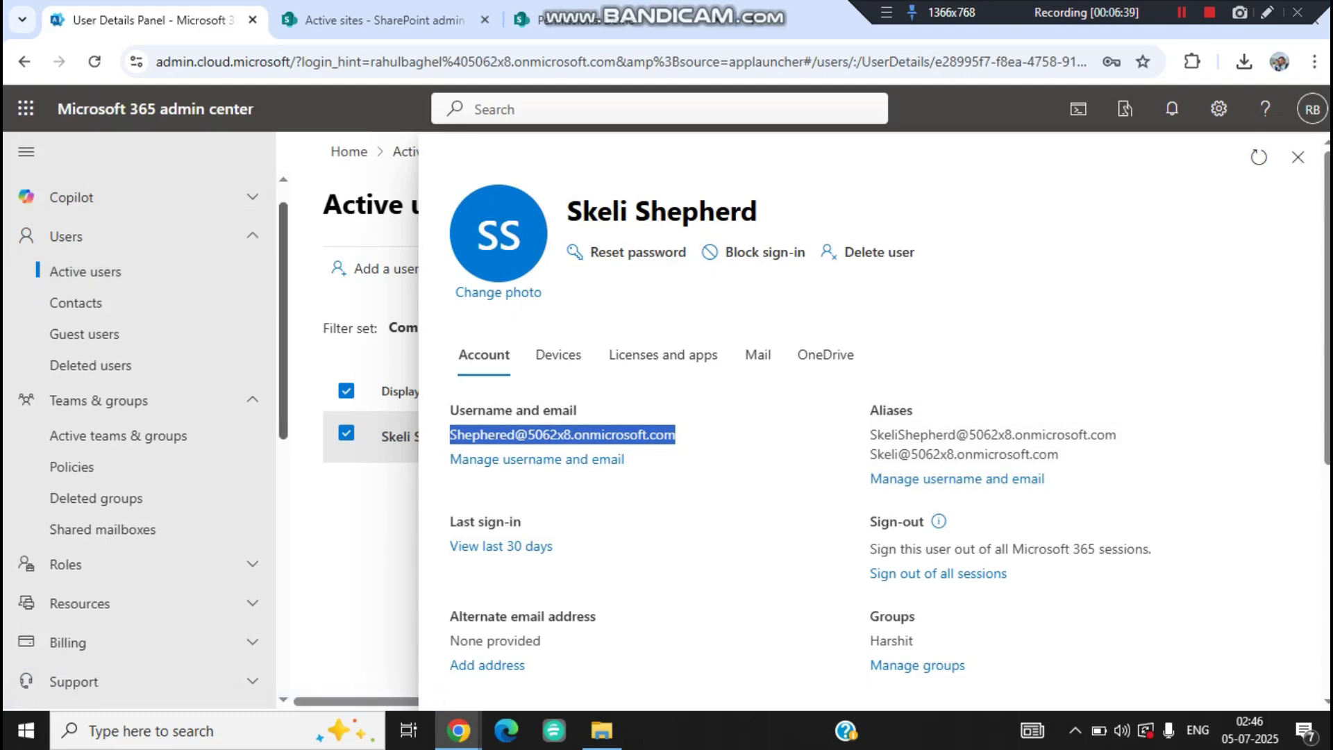
pyautogui.click(118, 313)
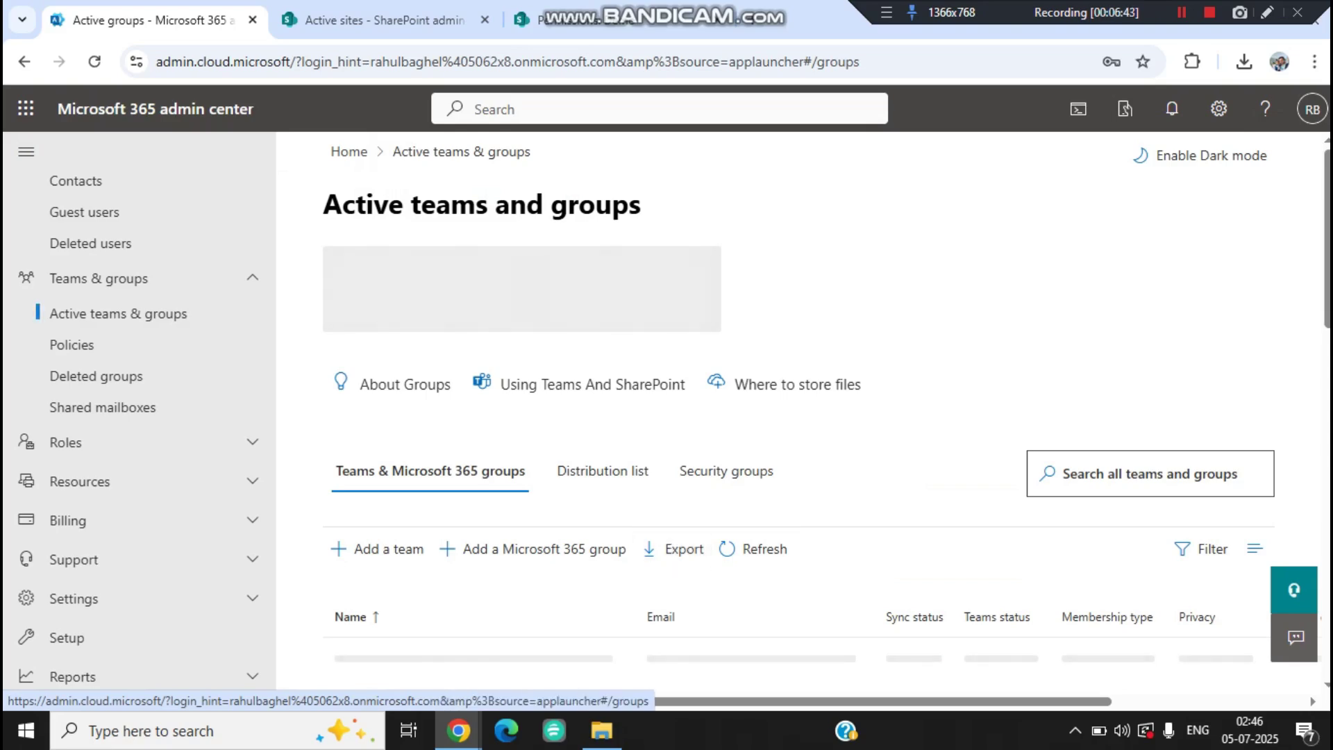
pyautogui.scroll(-2, 799, 417)
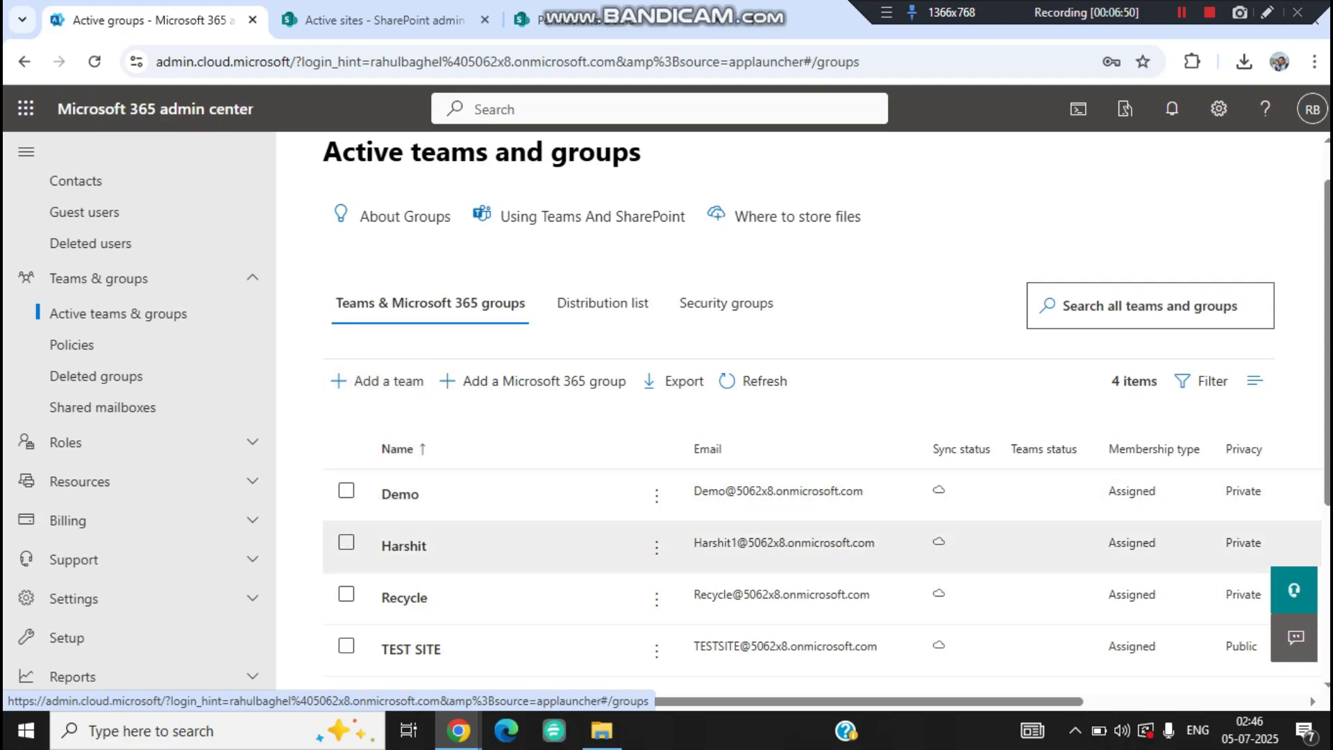
pyautogui.click(400, 493)
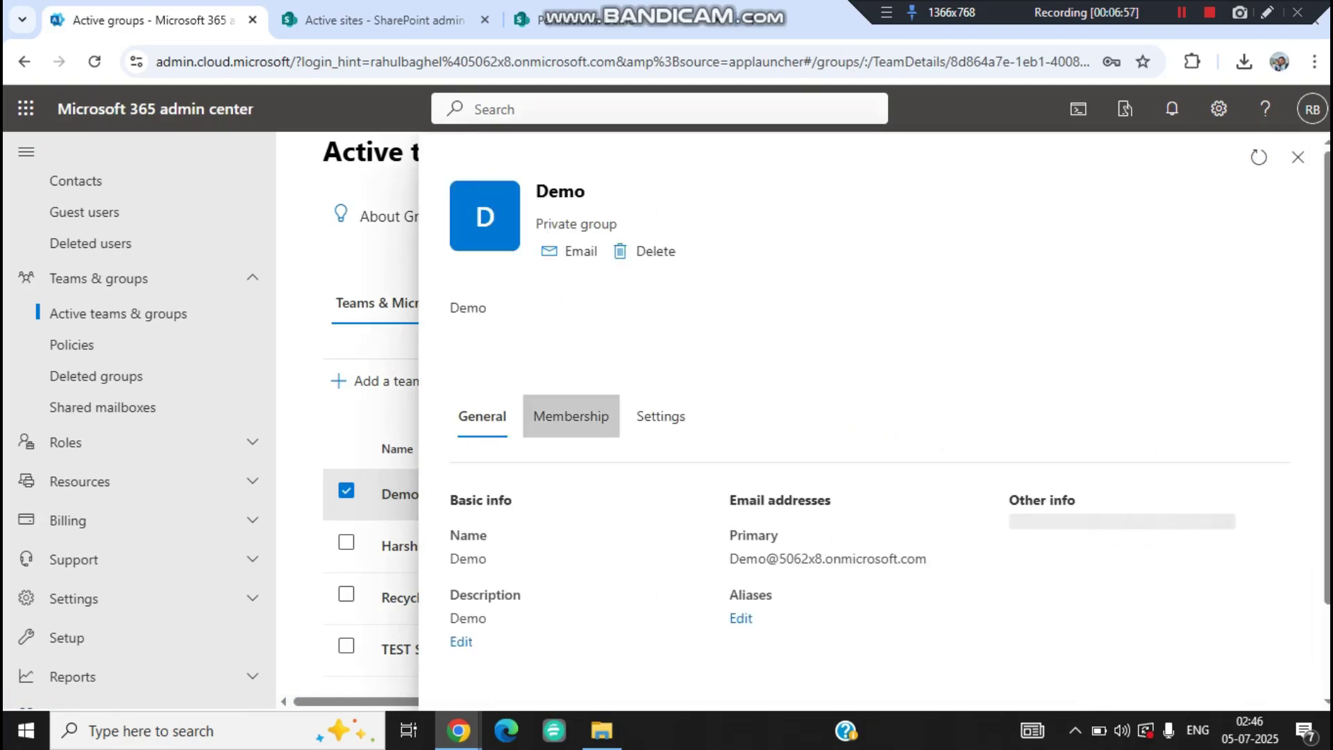
pyautogui.click(571, 416)
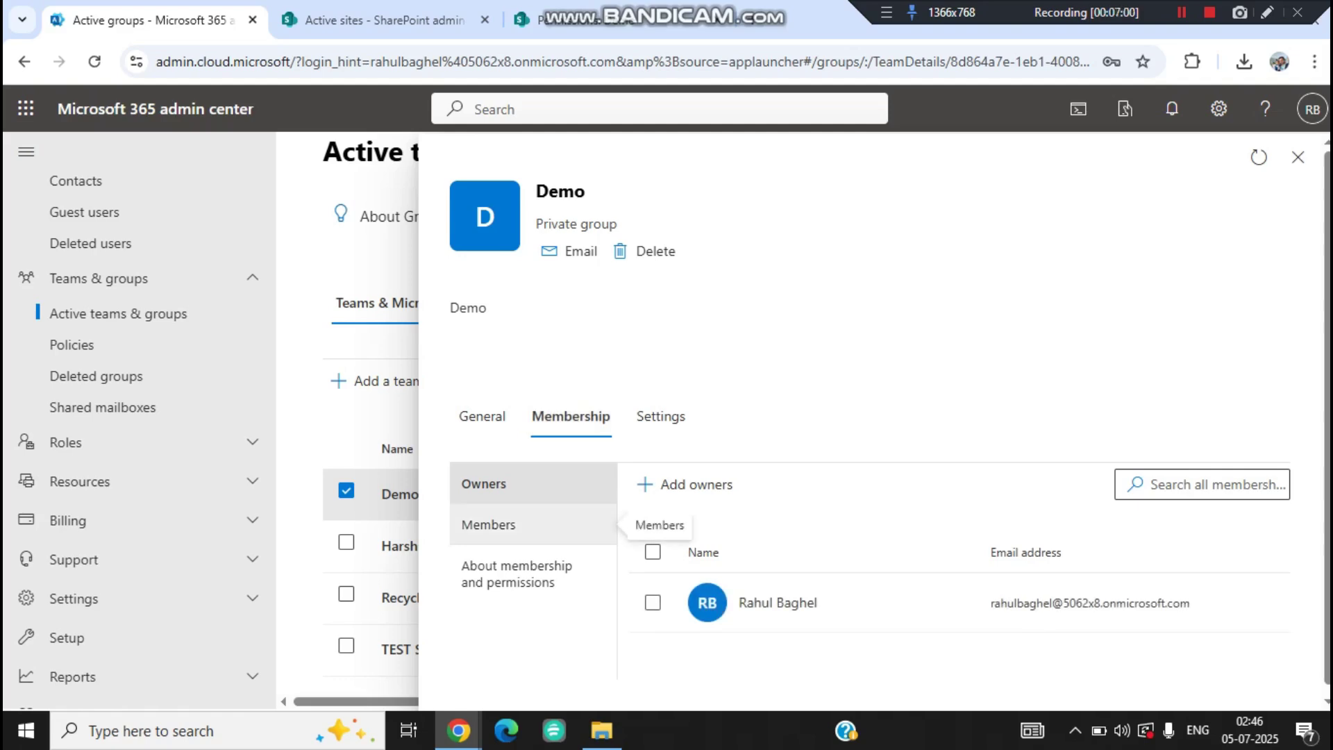
pyautogui.click(489, 524)
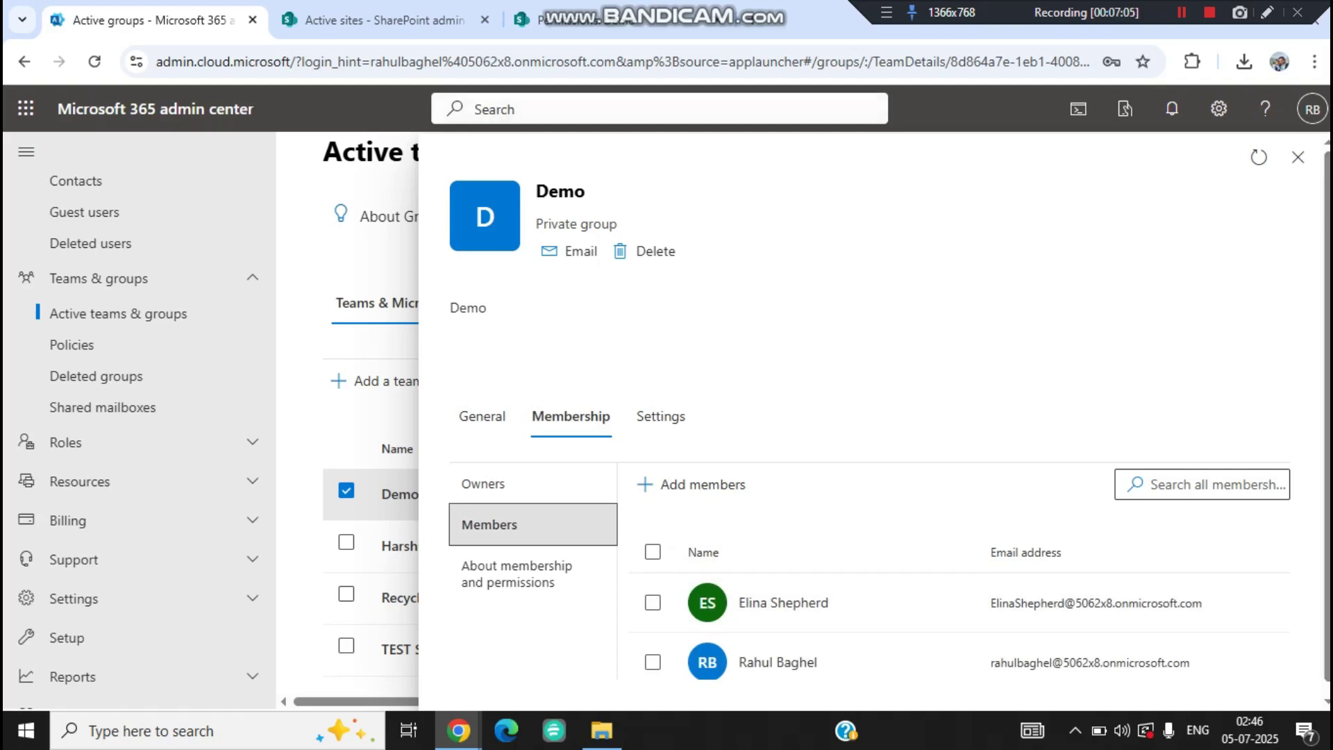
# - Switch to the SharePoint admin center and check the site members in the Demo site's membership details
pyautogui.click(385, 20)
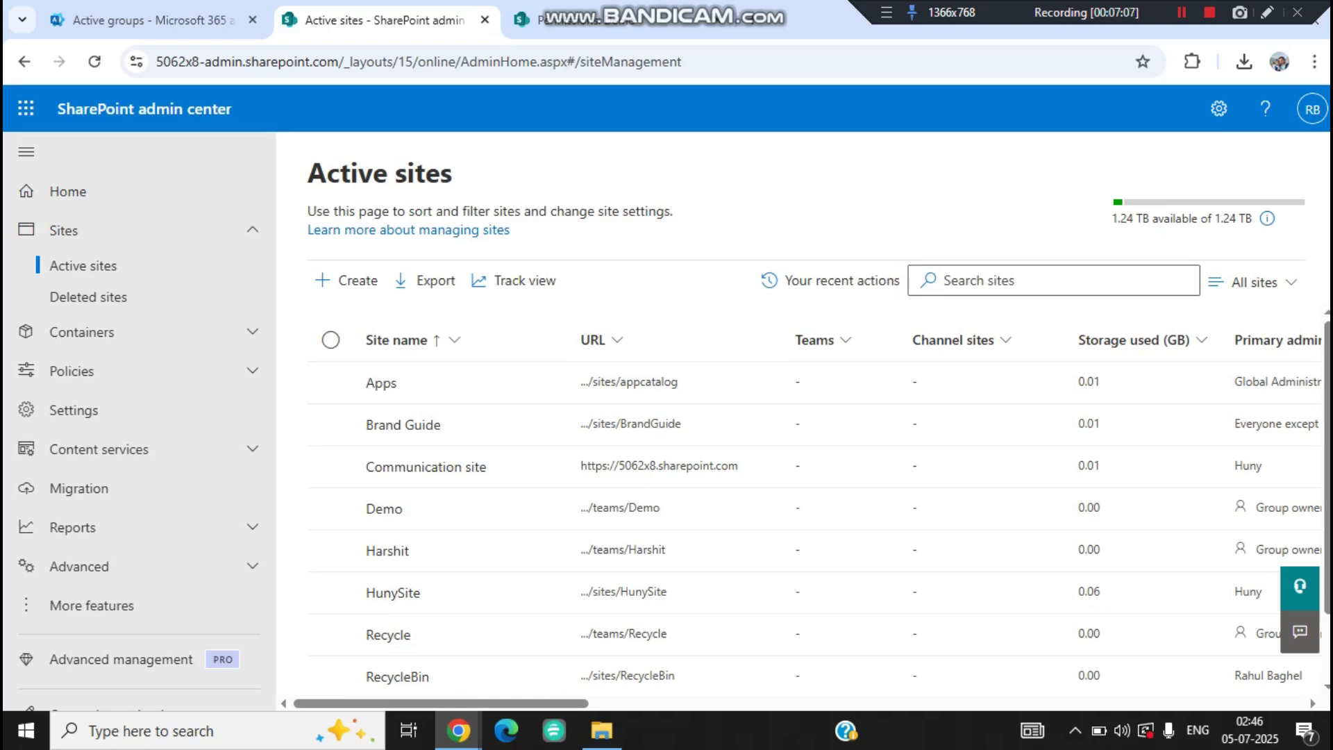
pyautogui.click(384, 509)
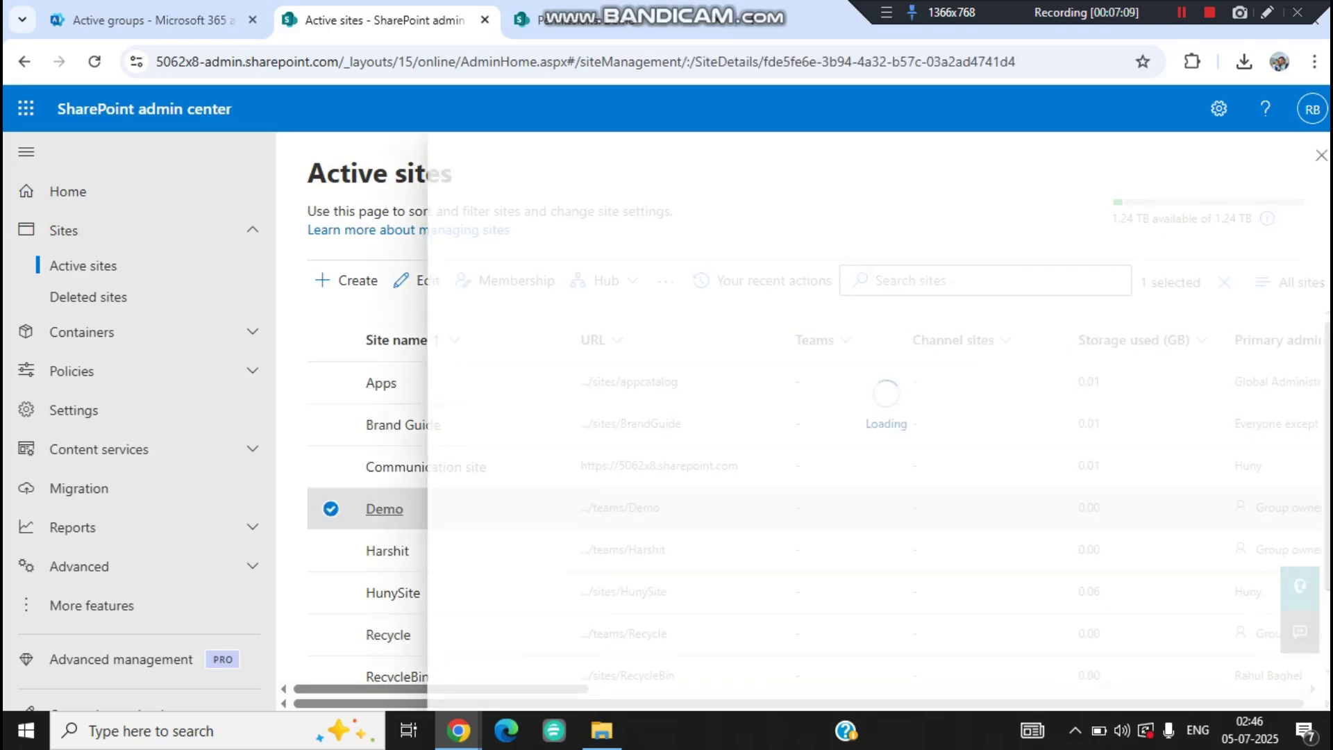
pyautogui.click(643, 356)
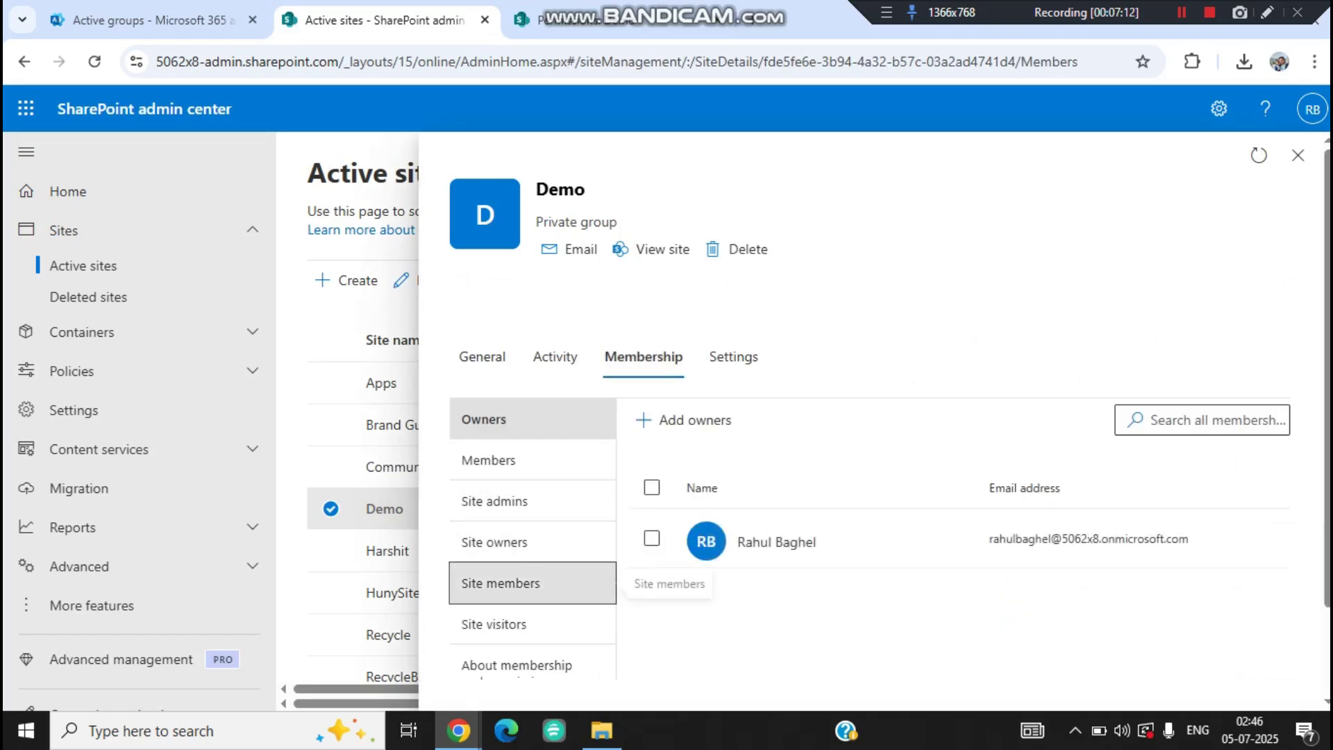
pyautogui.click(501, 583)
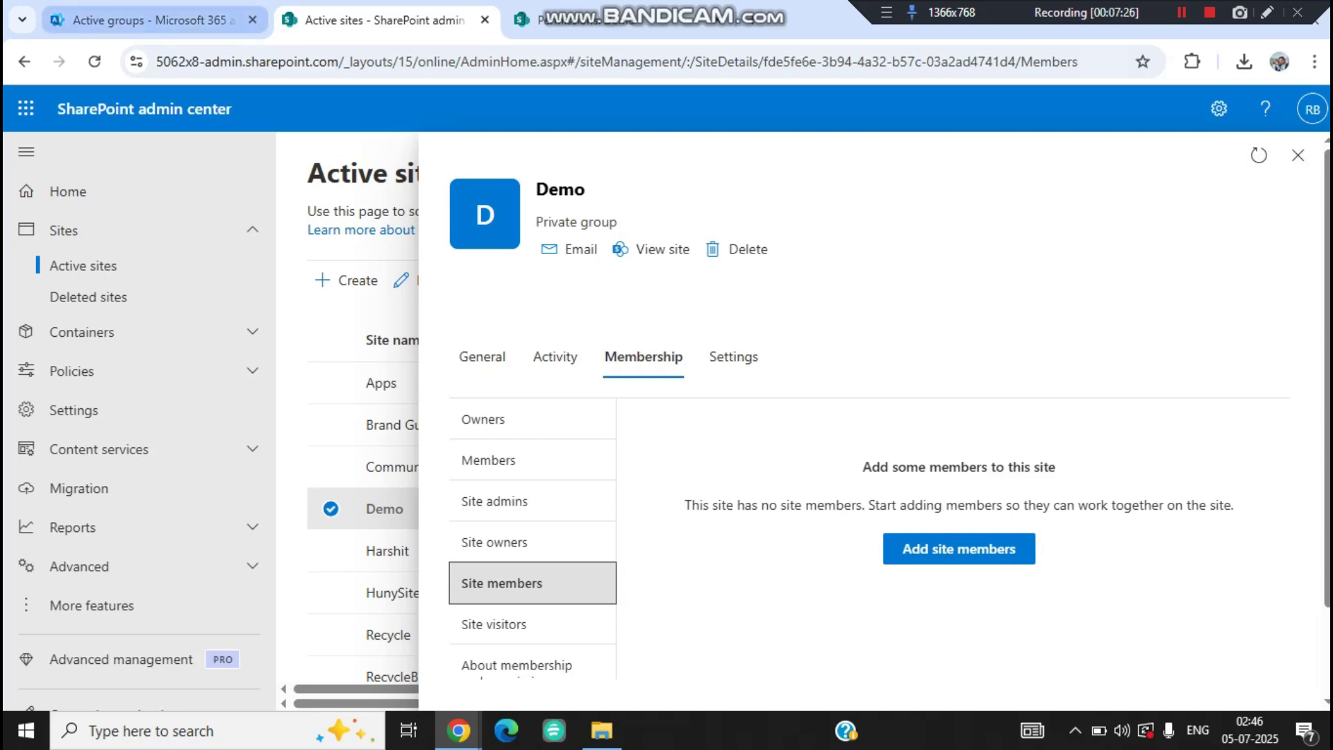
# - Compare Demo's group members and site members, and view the permission groups on the Demo site's permissions page
pyautogui.click(150, 20)
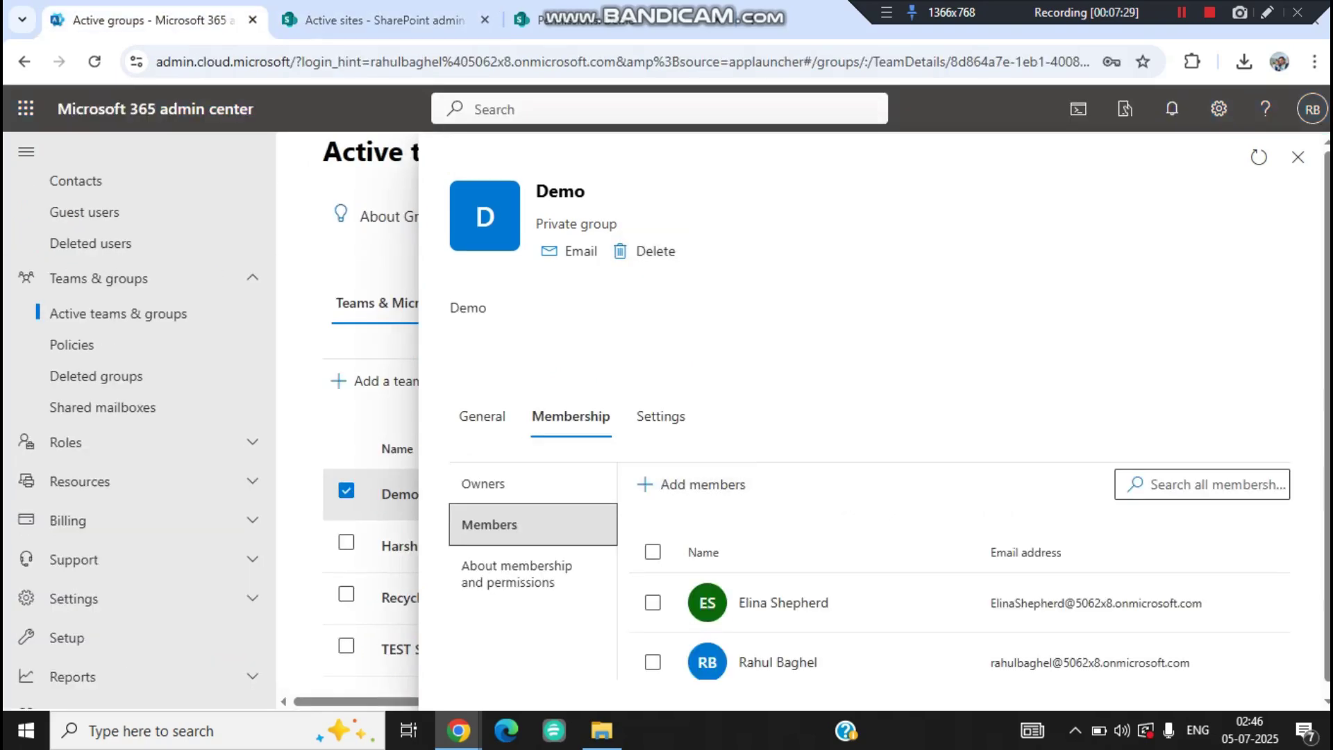
pyautogui.click(611, 21)
pyautogui.click(385, 20)
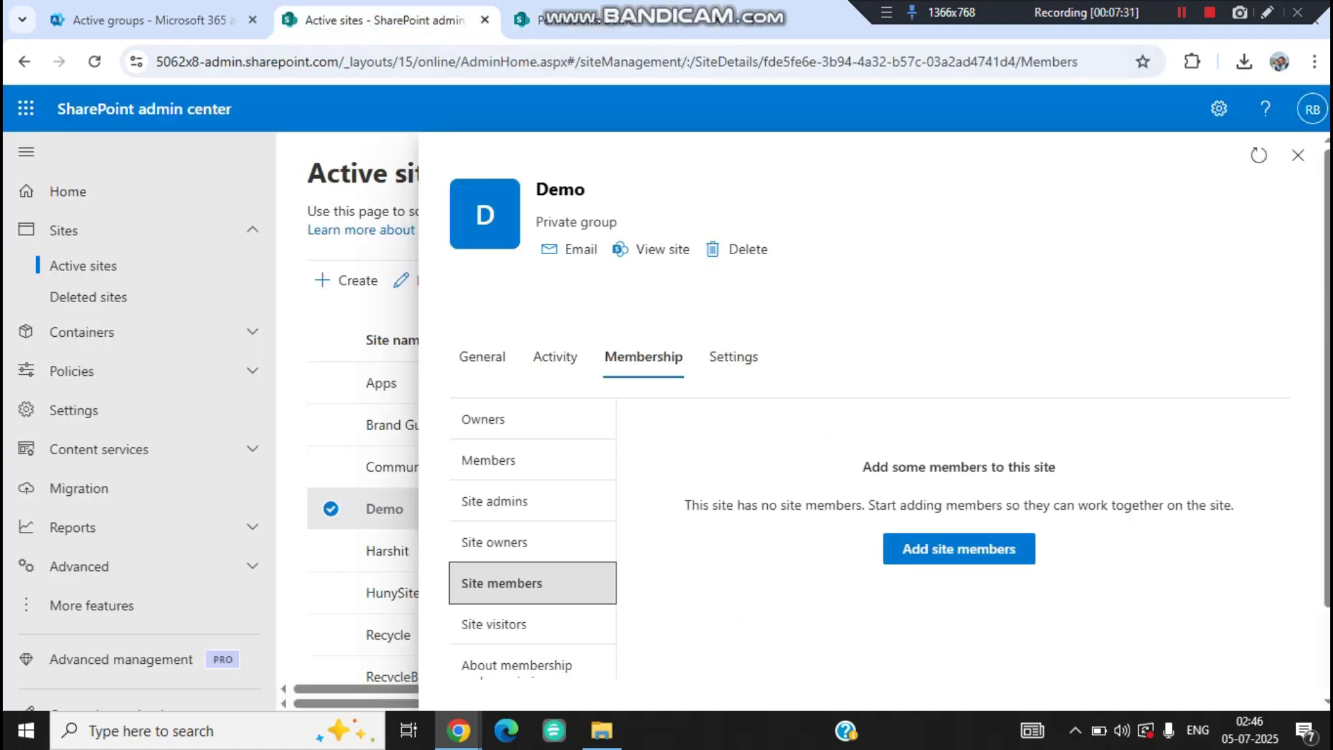
pyautogui.click(569, 19)
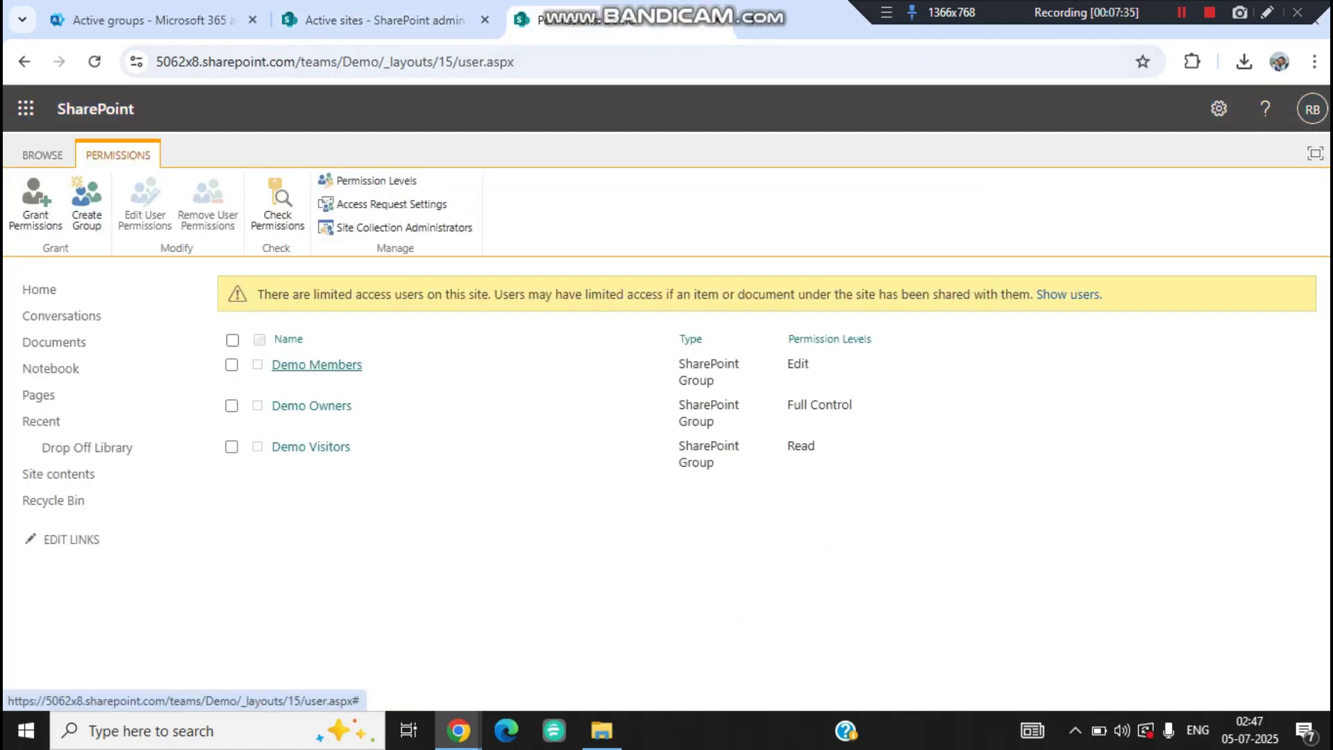
# - Add the affected user as a member of the Demo group in the Microsoft 365 admin center and check its members
pyautogui.click(150, 19)
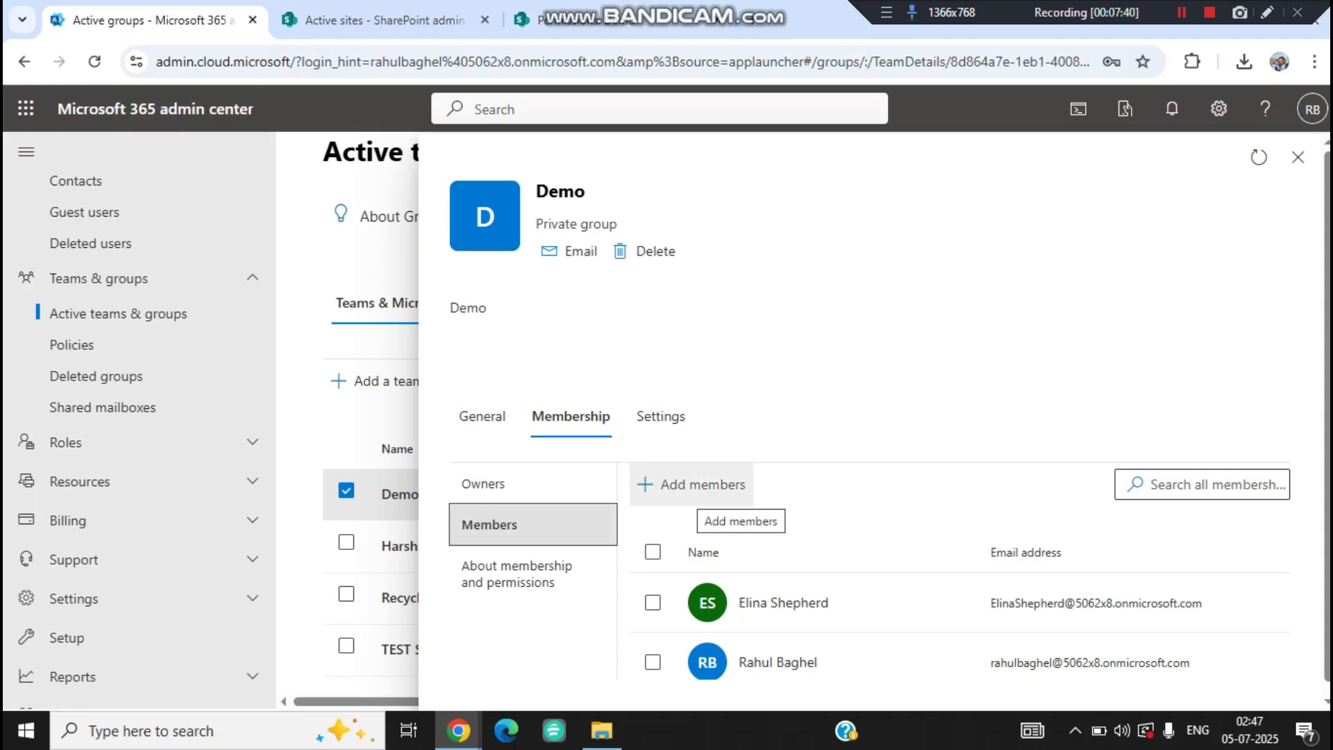
pyautogui.click(693, 485)
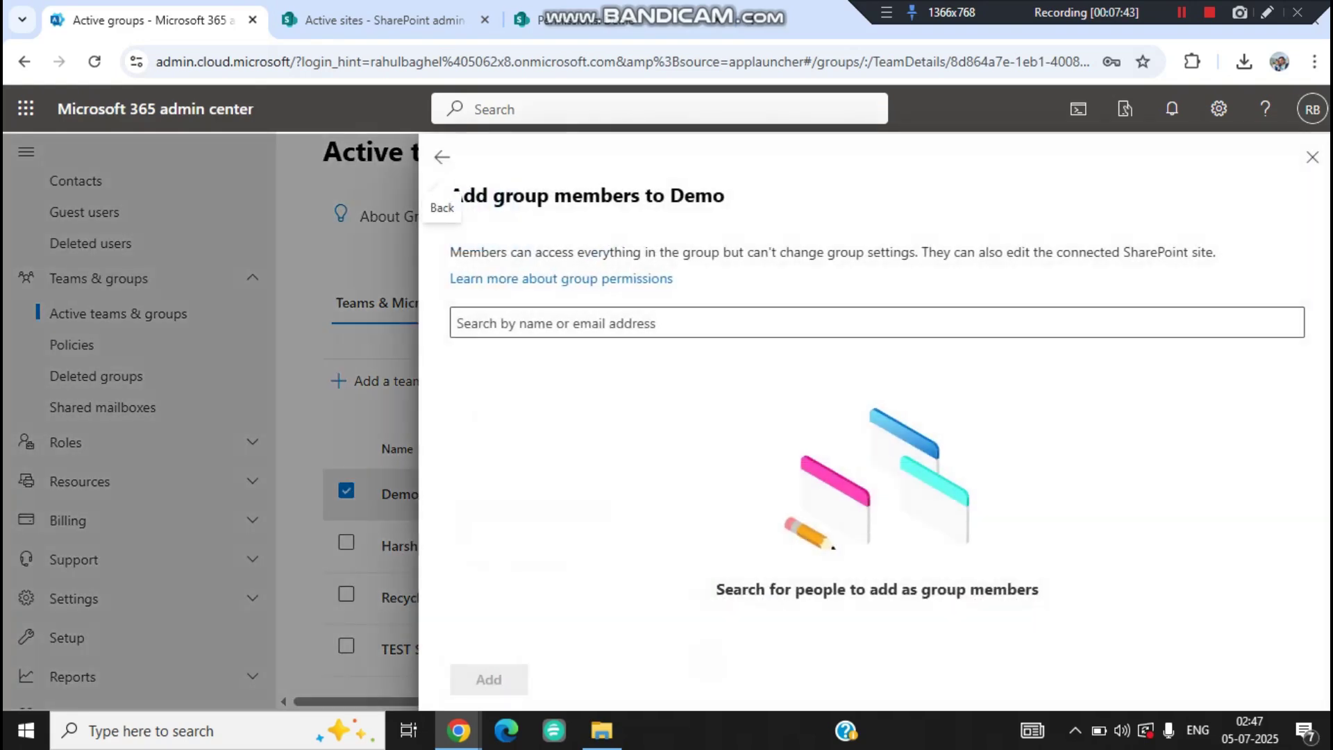
pyautogui.write('s')
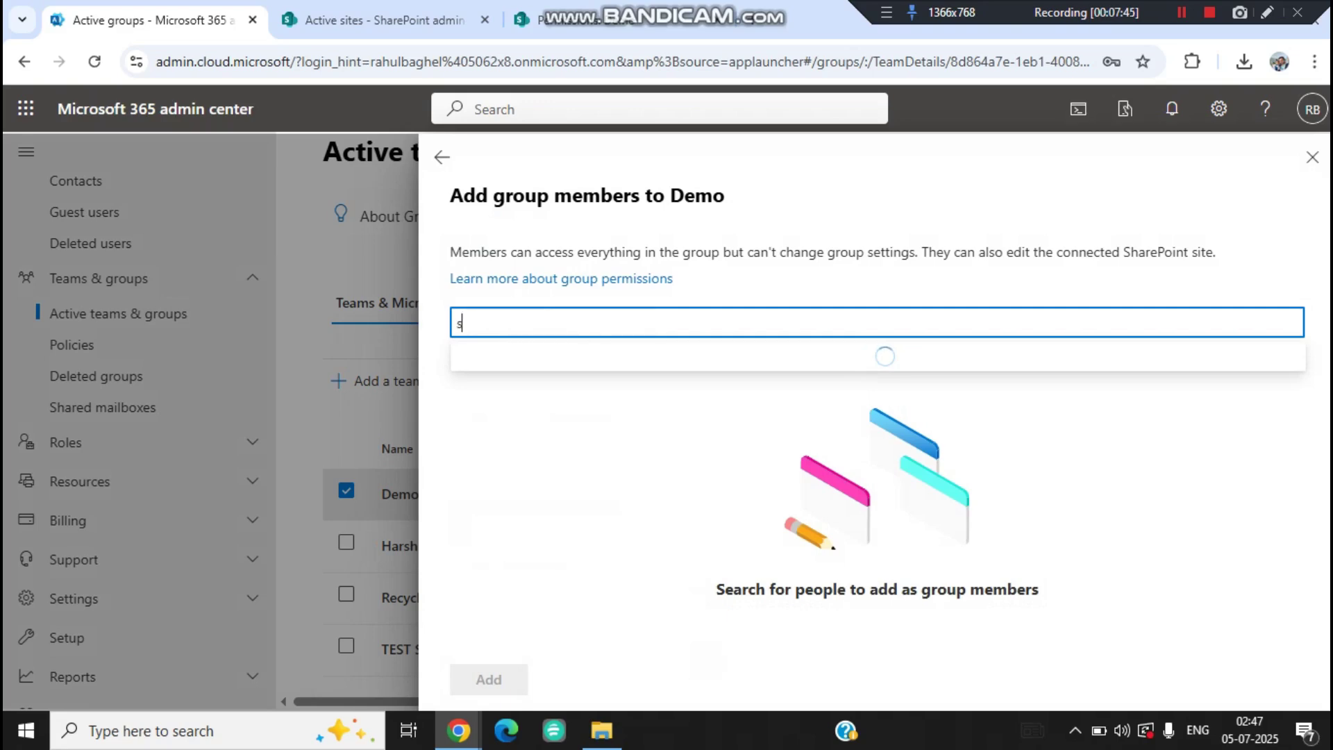
pyautogui.write('hephe')
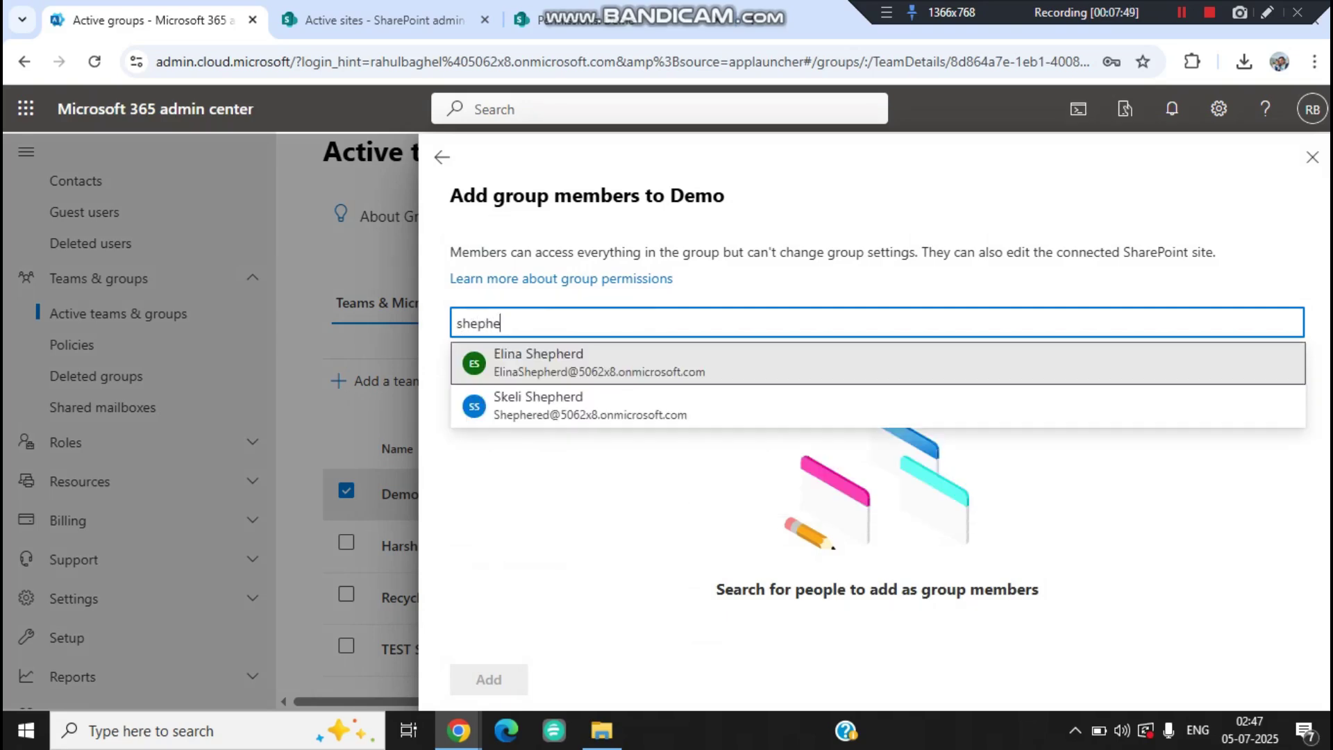
pyautogui.click(590, 406)
pyautogui.click(491, 680)
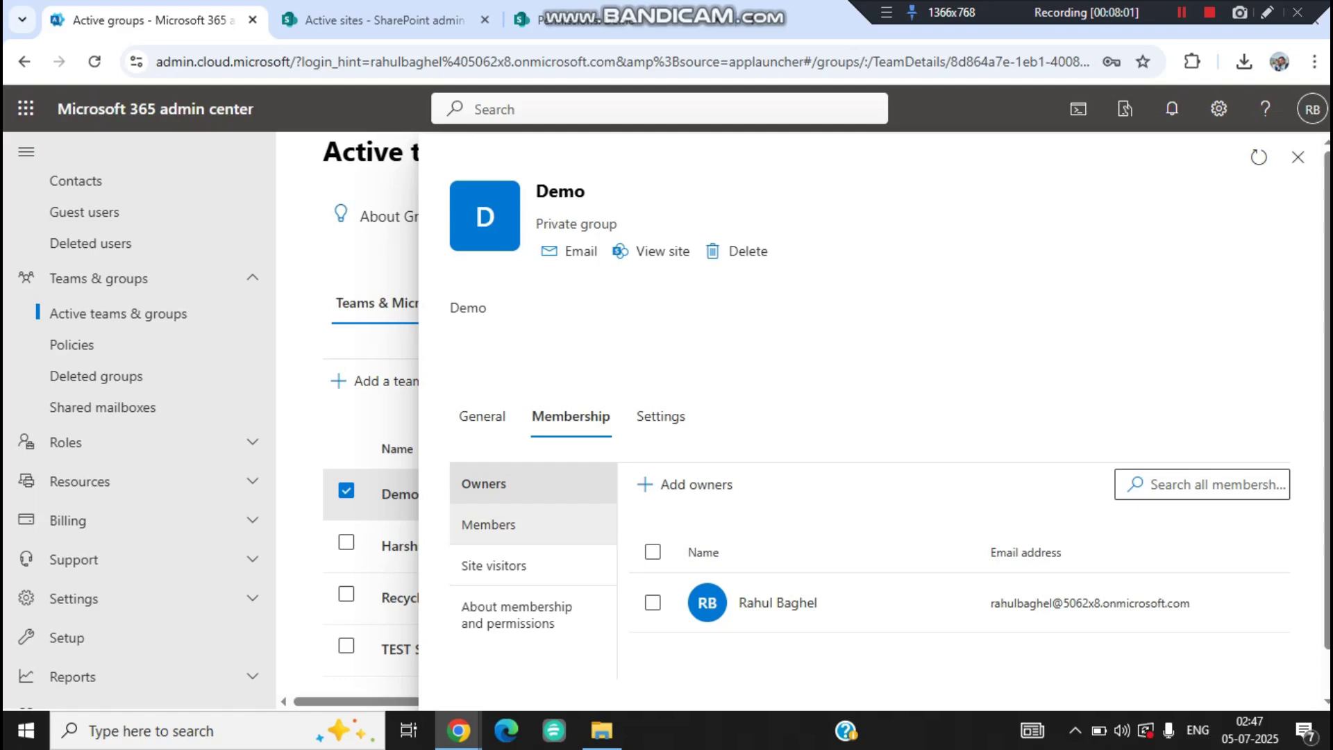
pyautogui.scroll(-1, 868, 646)
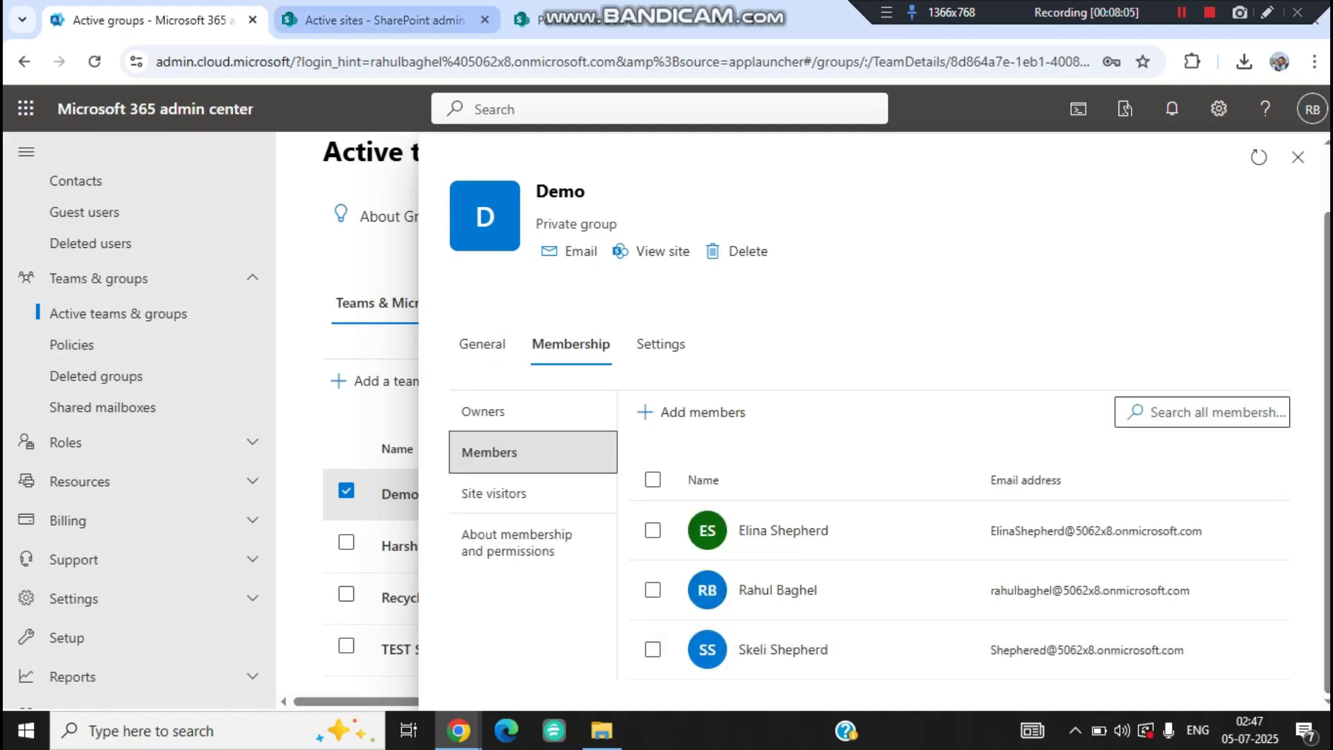
# - Refresh Demo's details in the SharePoint admin center, recheck its site members, and return to the group's members in the Microsoft 365 admin center
pyautogui.click(375, 19)
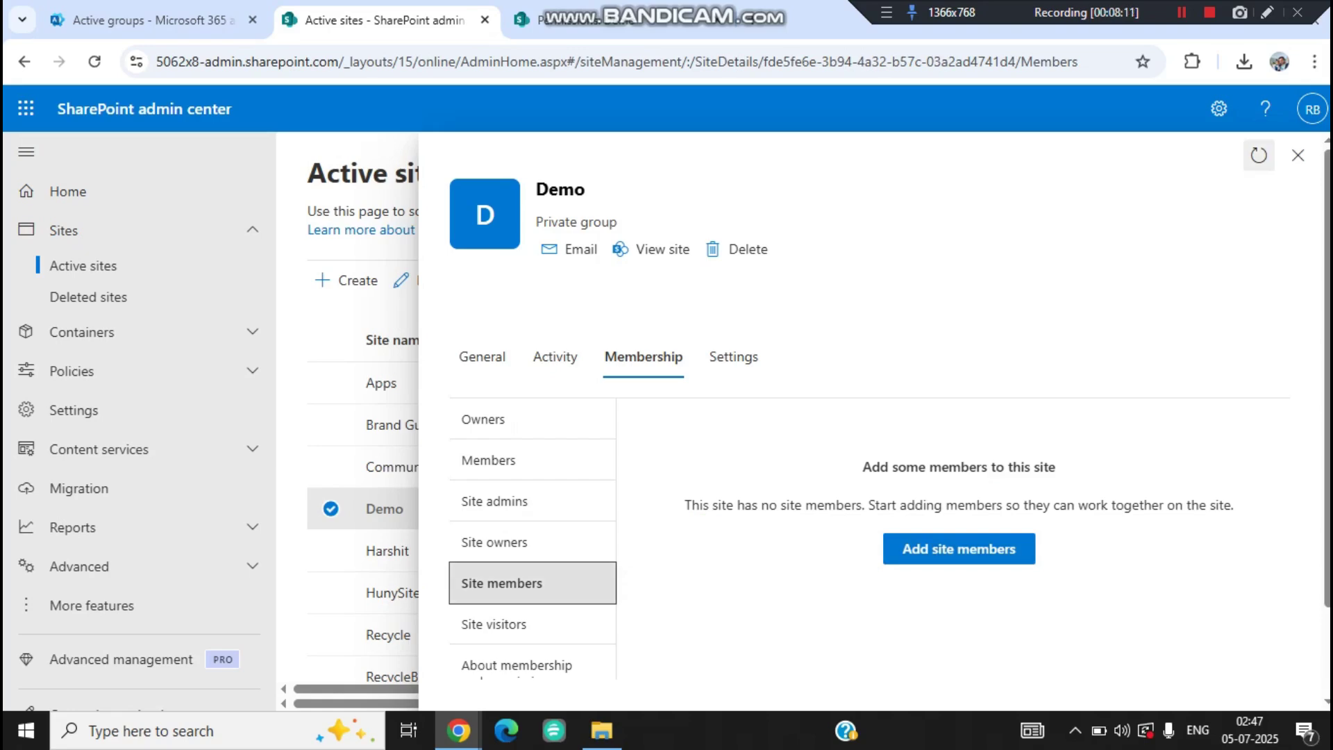
pyautogui.click(1259, 155)
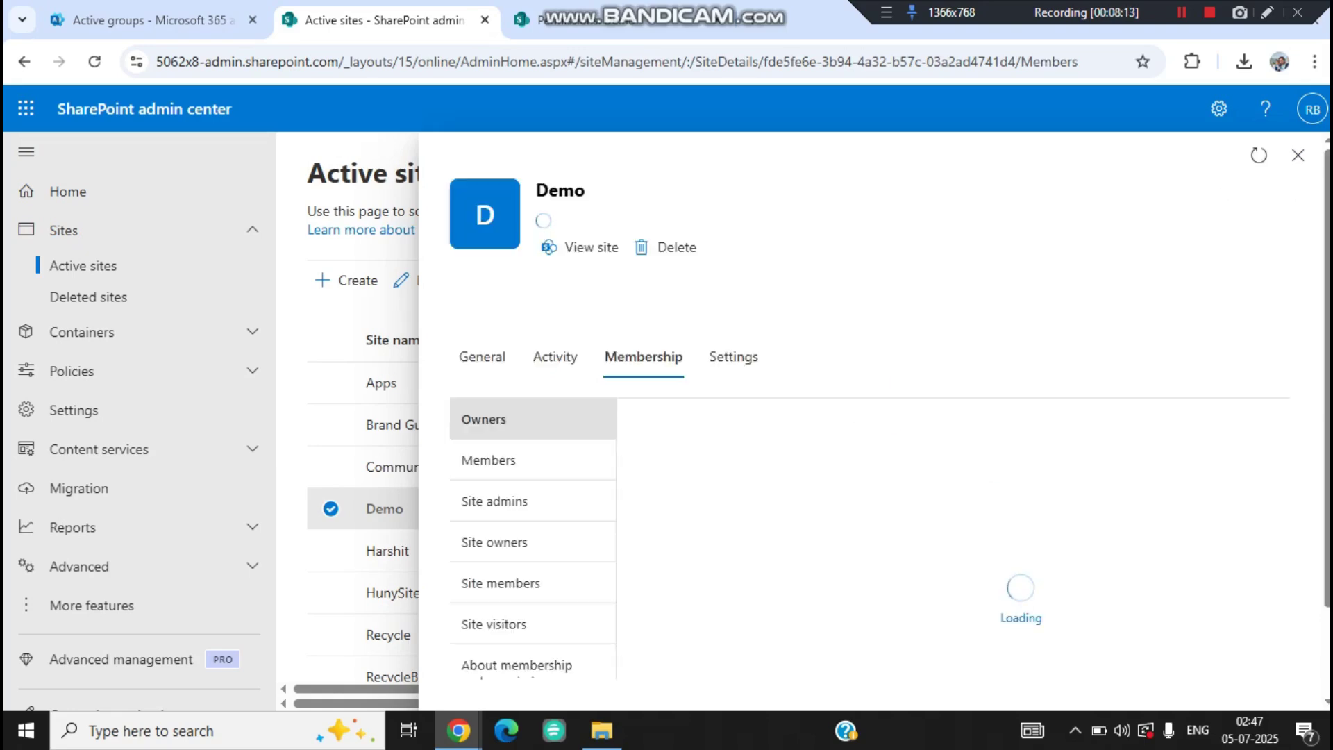
pyautogui.click(533, 583)
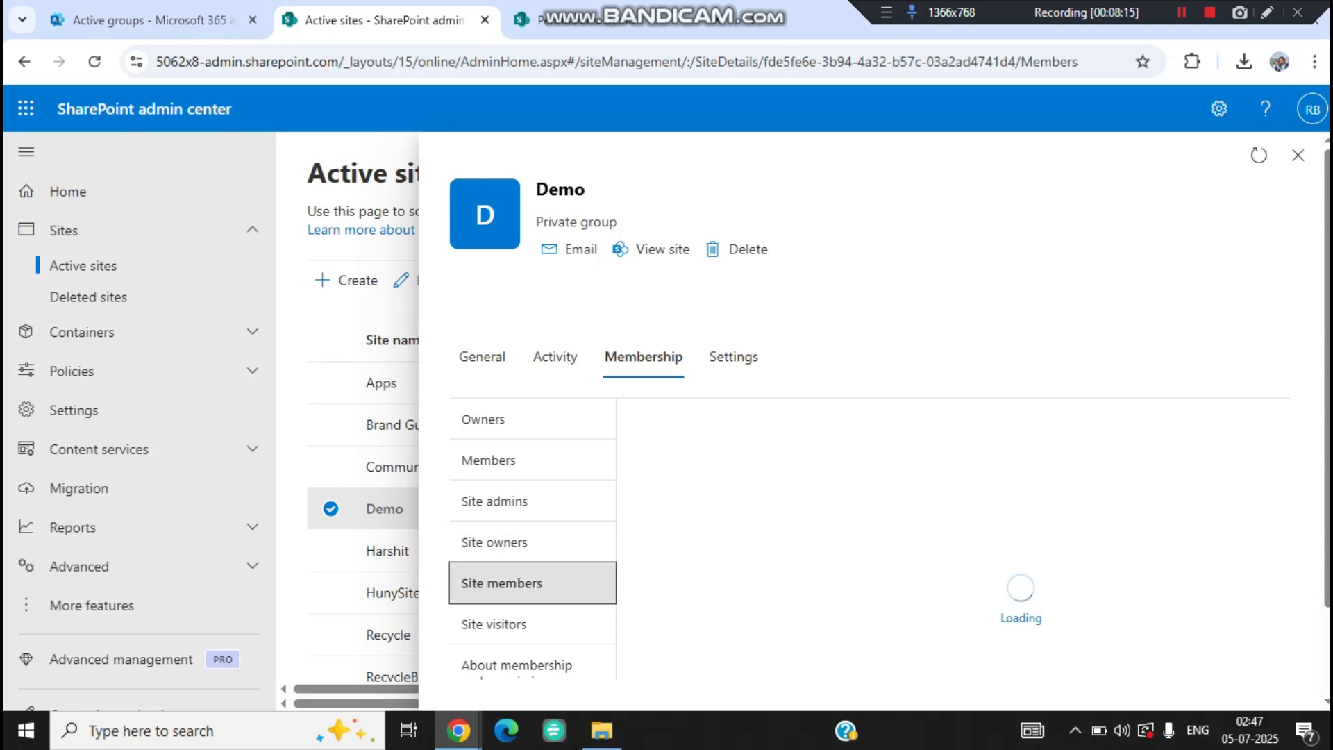
pyautogui.click(1259, 155)
pyautogui.click(153, 20)
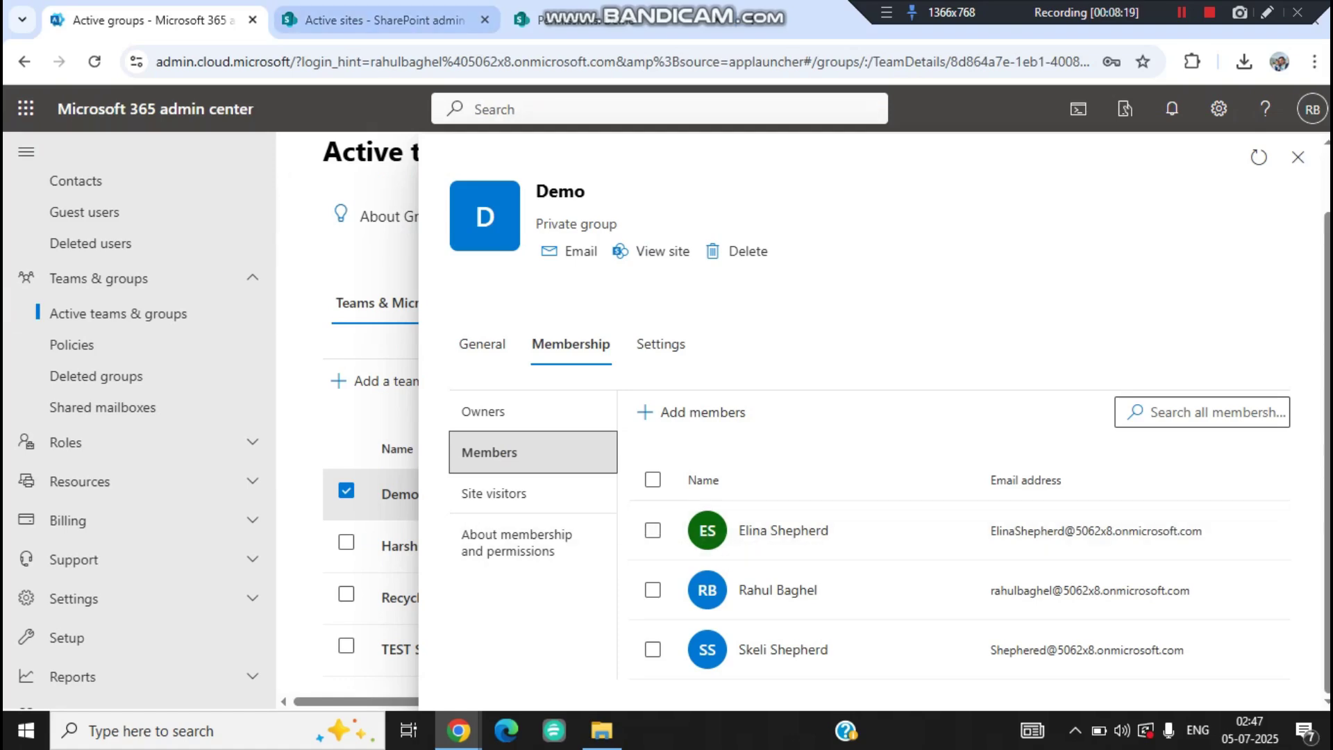
# - Open the Demo site's home page and review its group membership, including the role options for the affected user
pyautogui.click(374, 20)
pyautogui.click(590, 21)
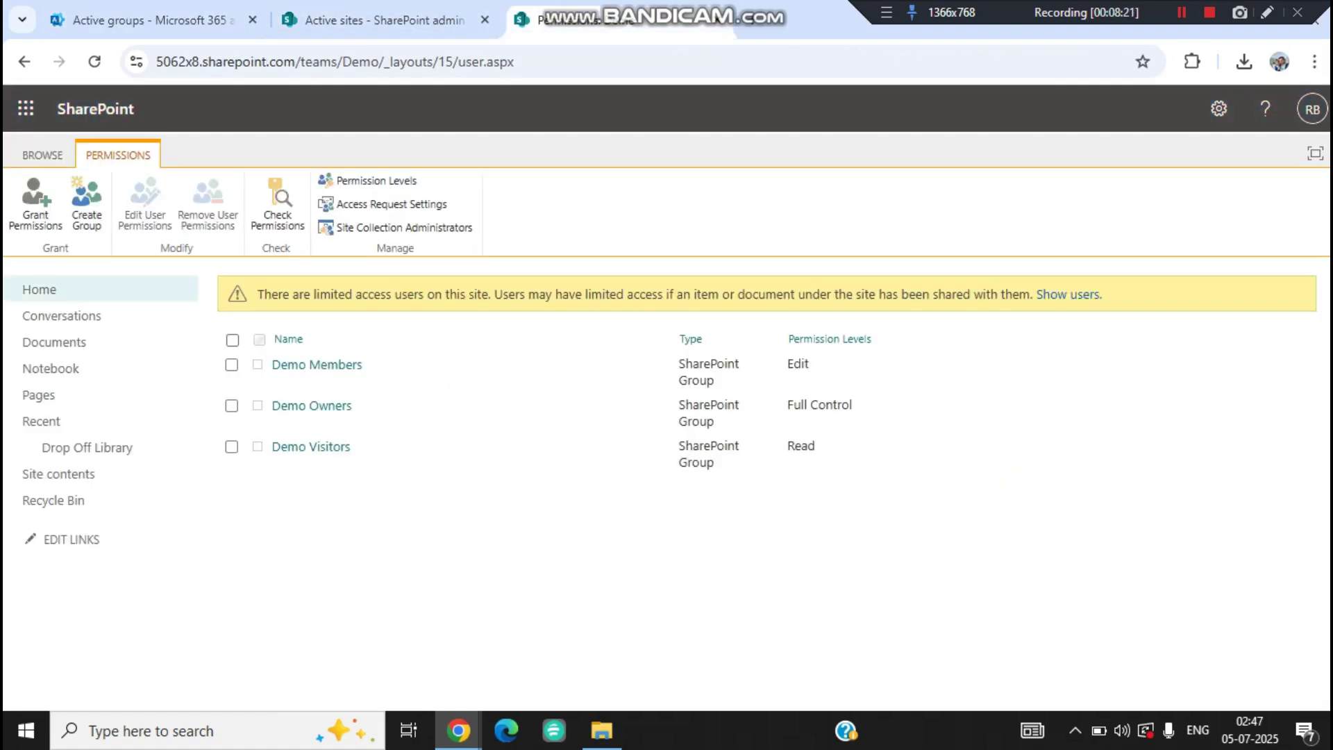
pyautogui.click(39, 289)
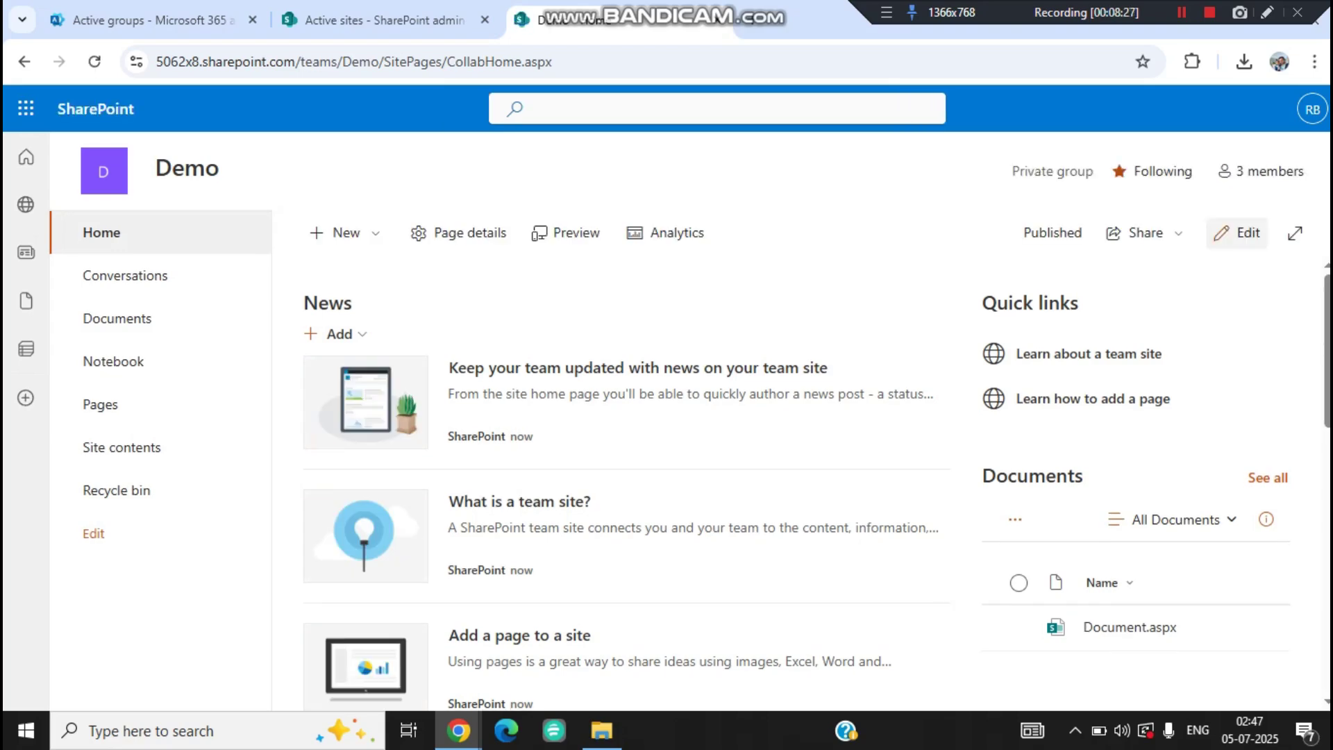
pyautogui.click(1262, 170)
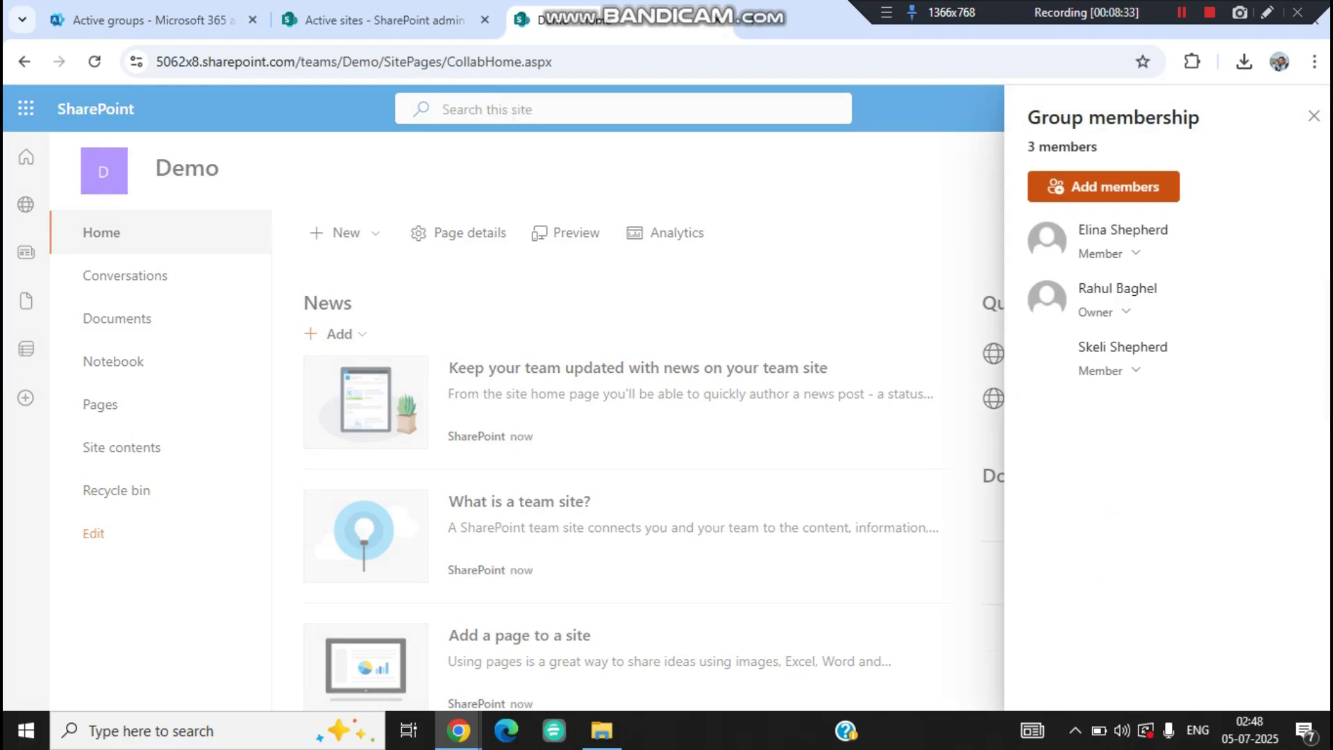
pyautogui.click(1134, 370)
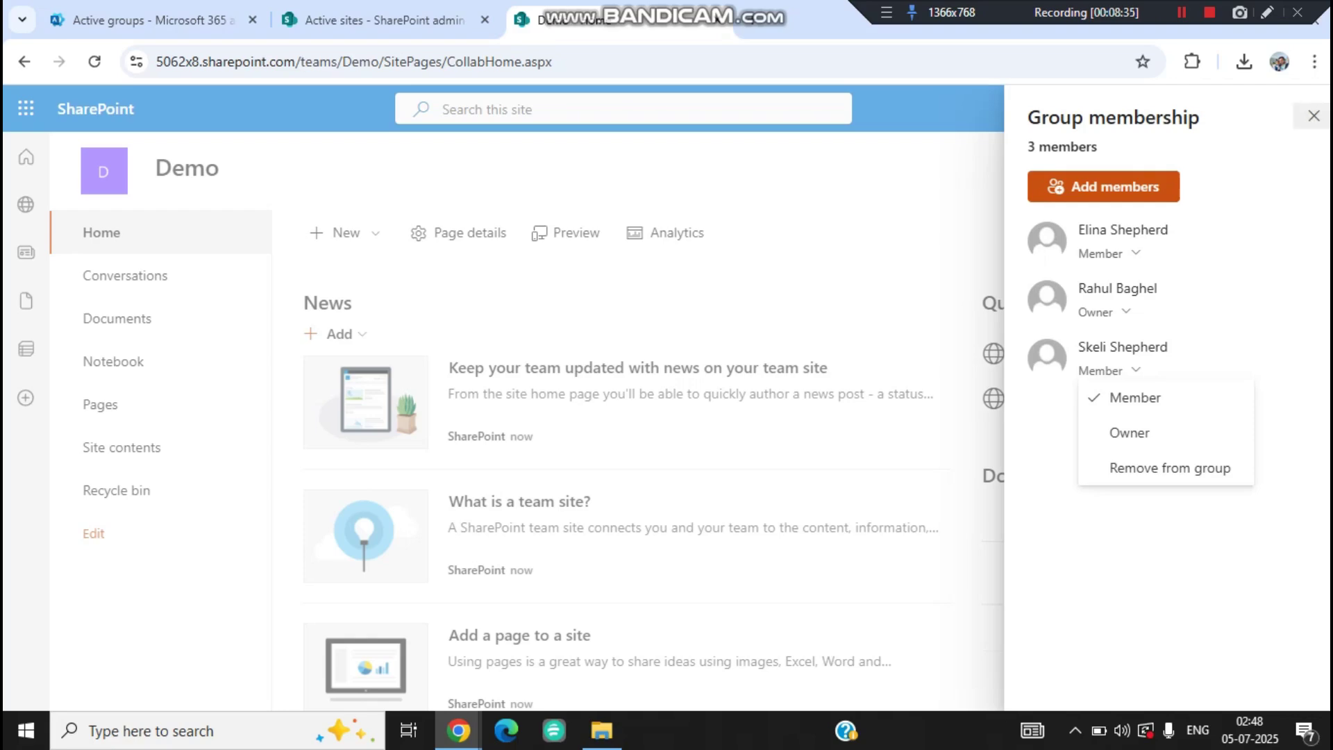
pyautogui.click(1314, 116)
# - Open the Demo site's advanced permissions settings and check the affected user's permissions on the site
pyautogui.click(1218, 109)
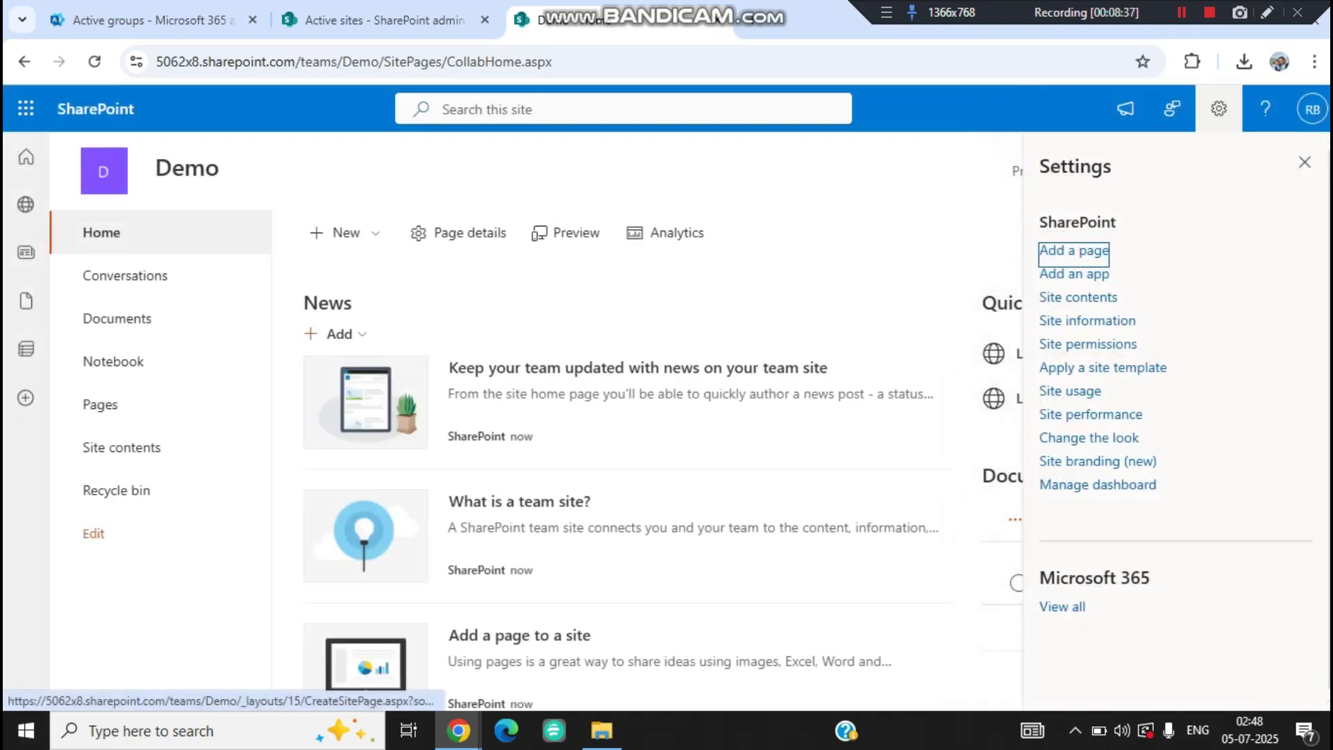
pyautogui.click(1088, 344)
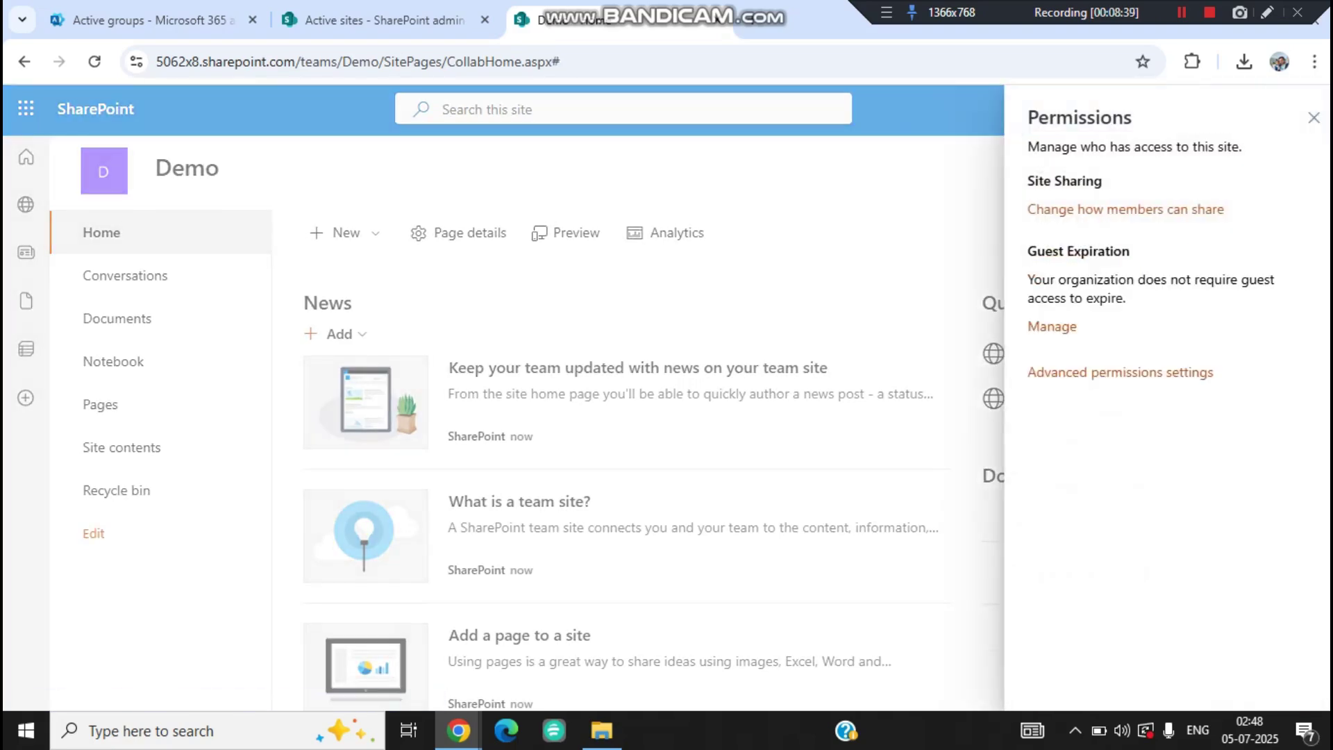
pyautogui.click(1147, 574)
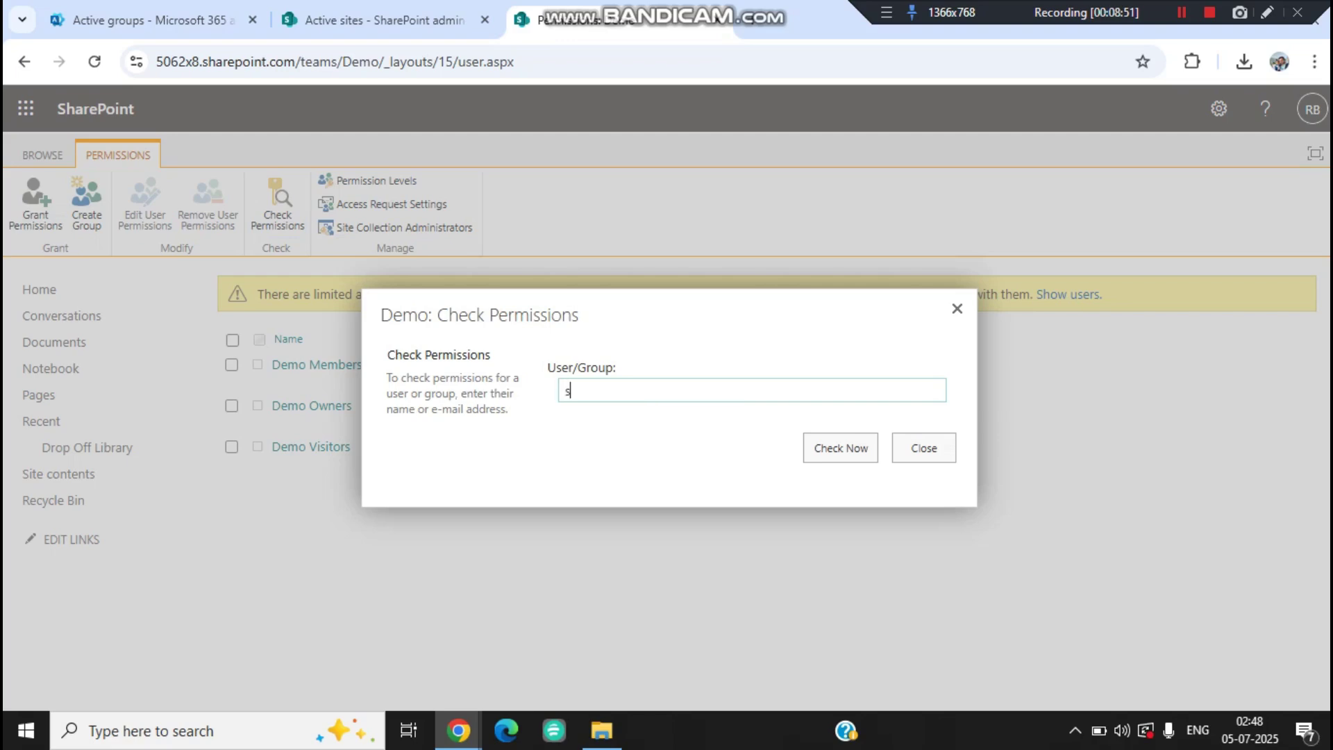
pyautogui.write('shp')
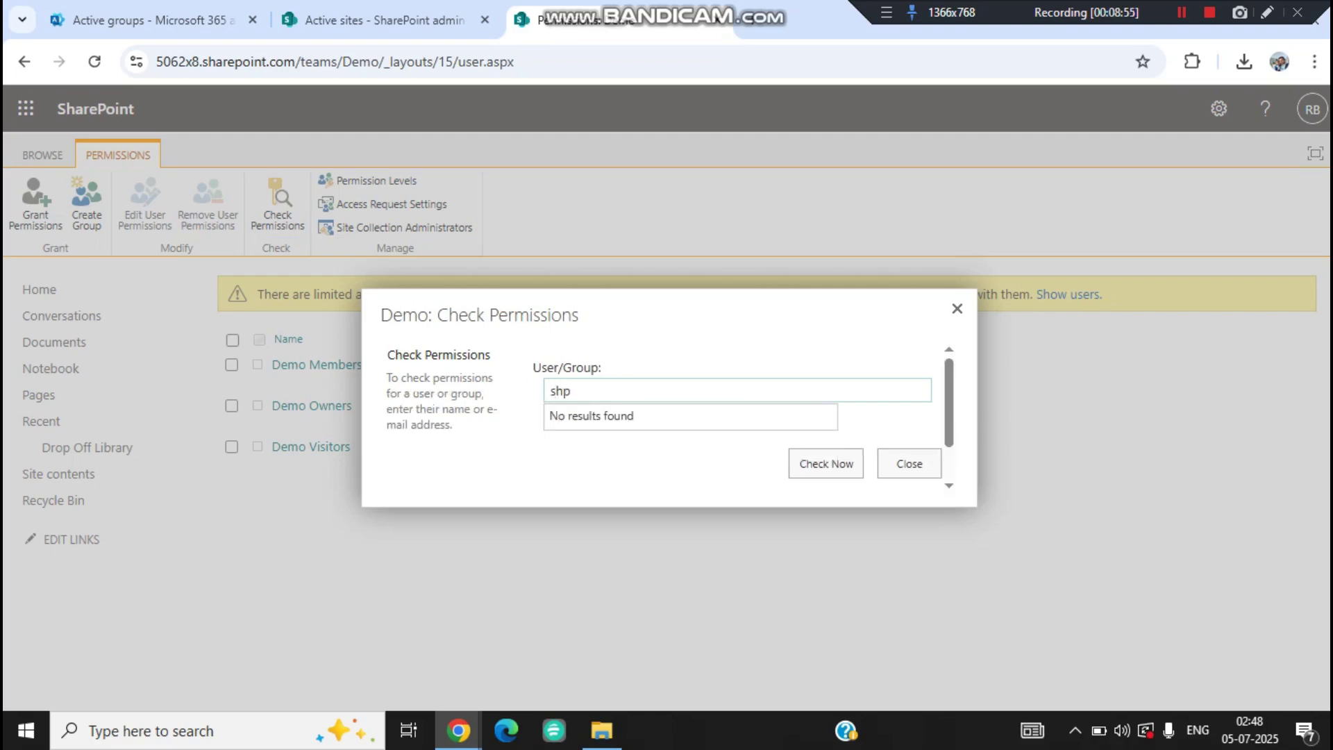
pyautogui.press('BackSpace')
pyautogui.press('Down')
pyautogui.press('Return')
pyautogui.click(826, 463)
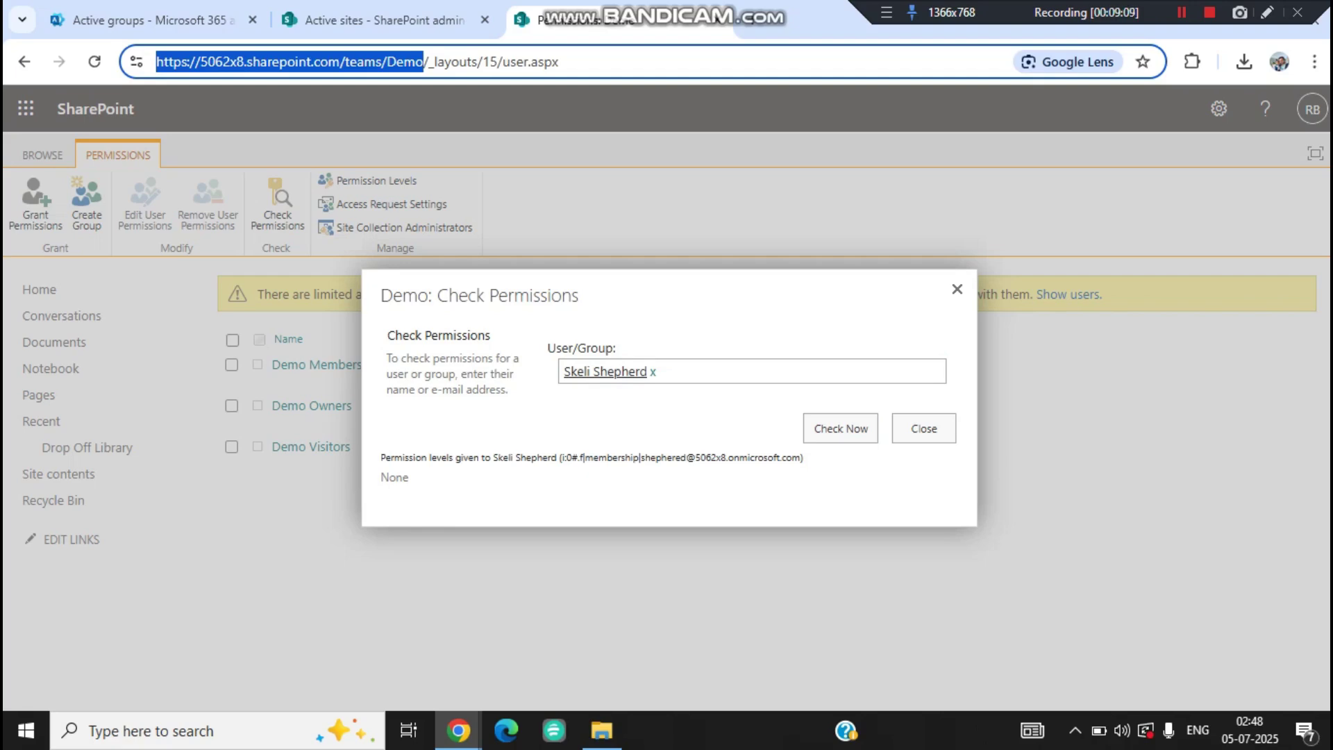
# - Switch to the affected user's Outlook mailbox and open the "You've joined the Demo group" message
pyautogui.click(457, 731)
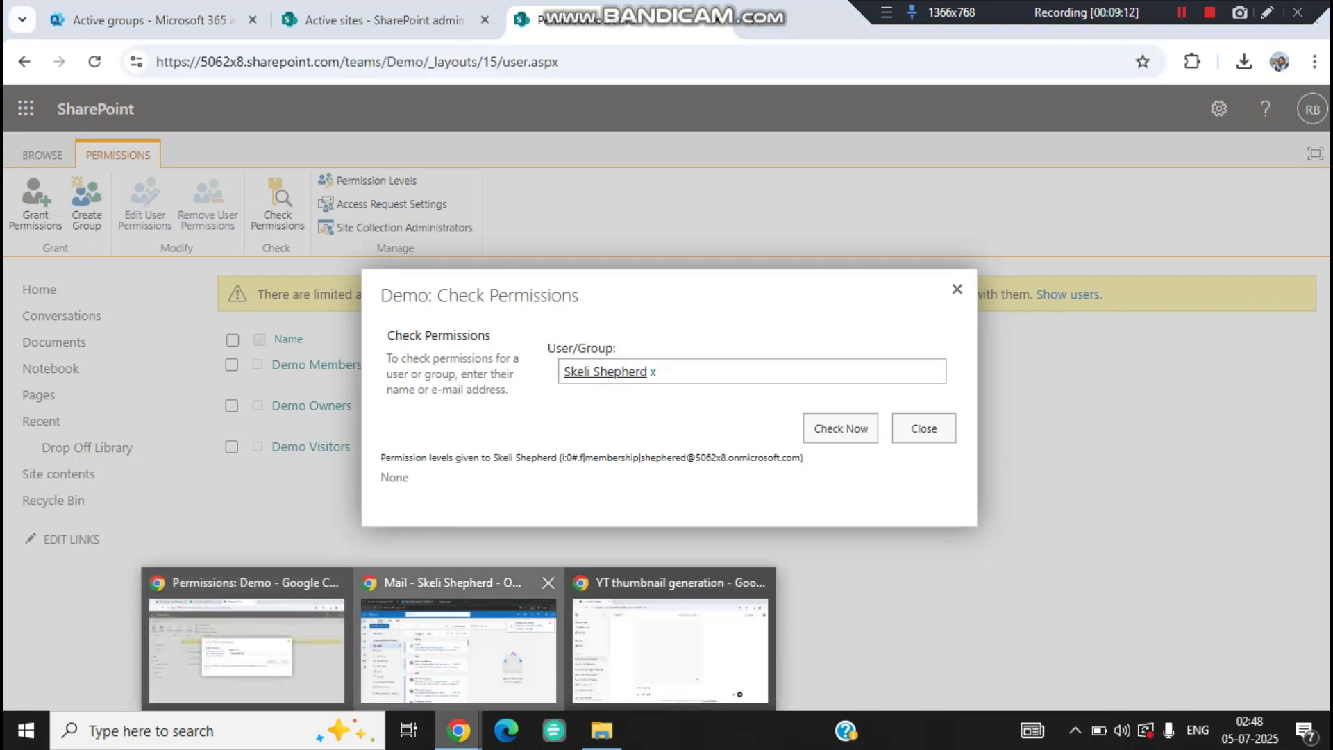
pyautogui.click(458, 649)
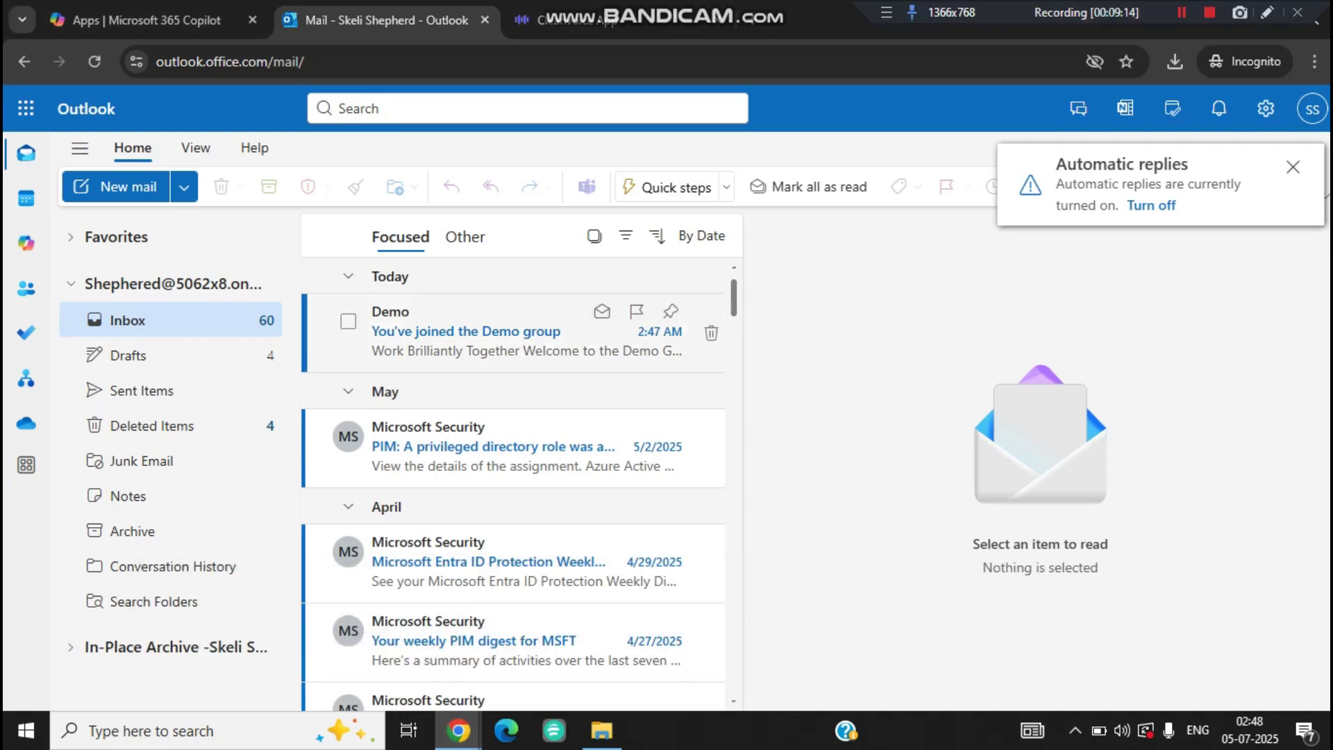
pyautogui.click(514, 333)
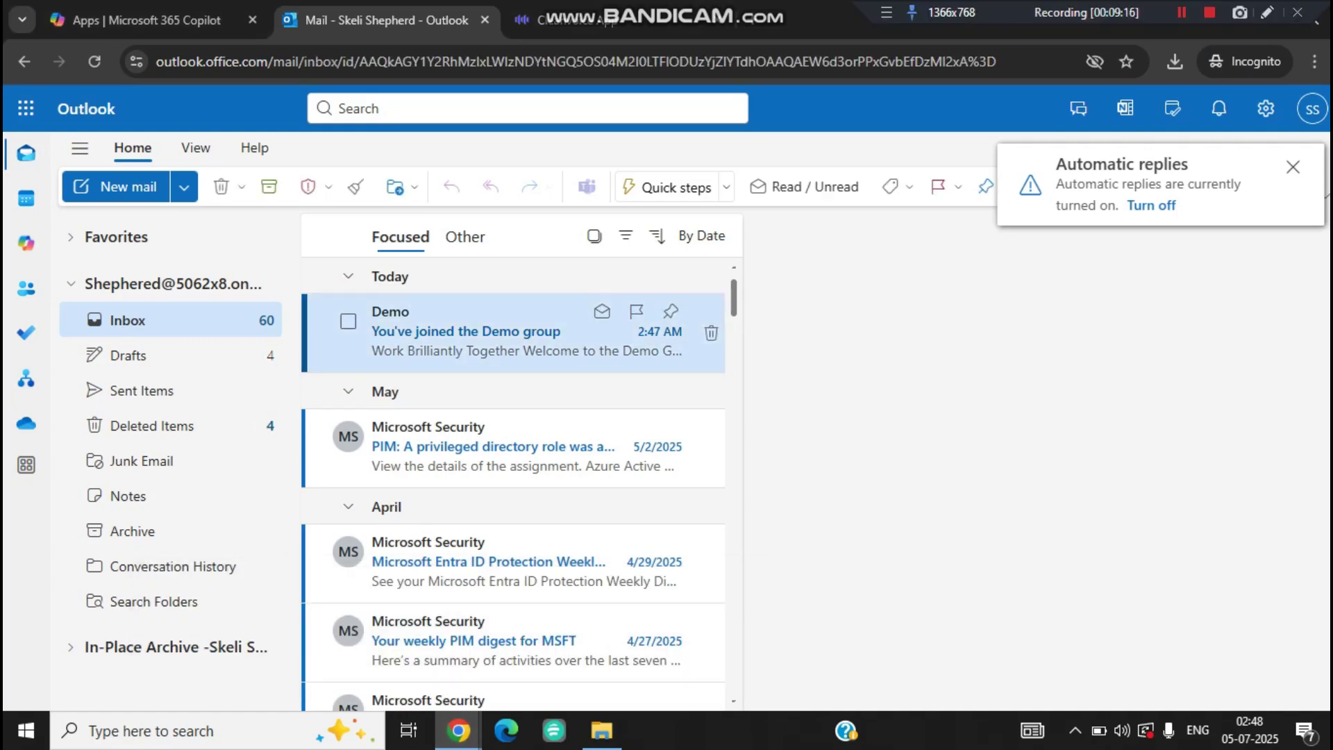
pyautogui.hotkey('ctrl', 't')
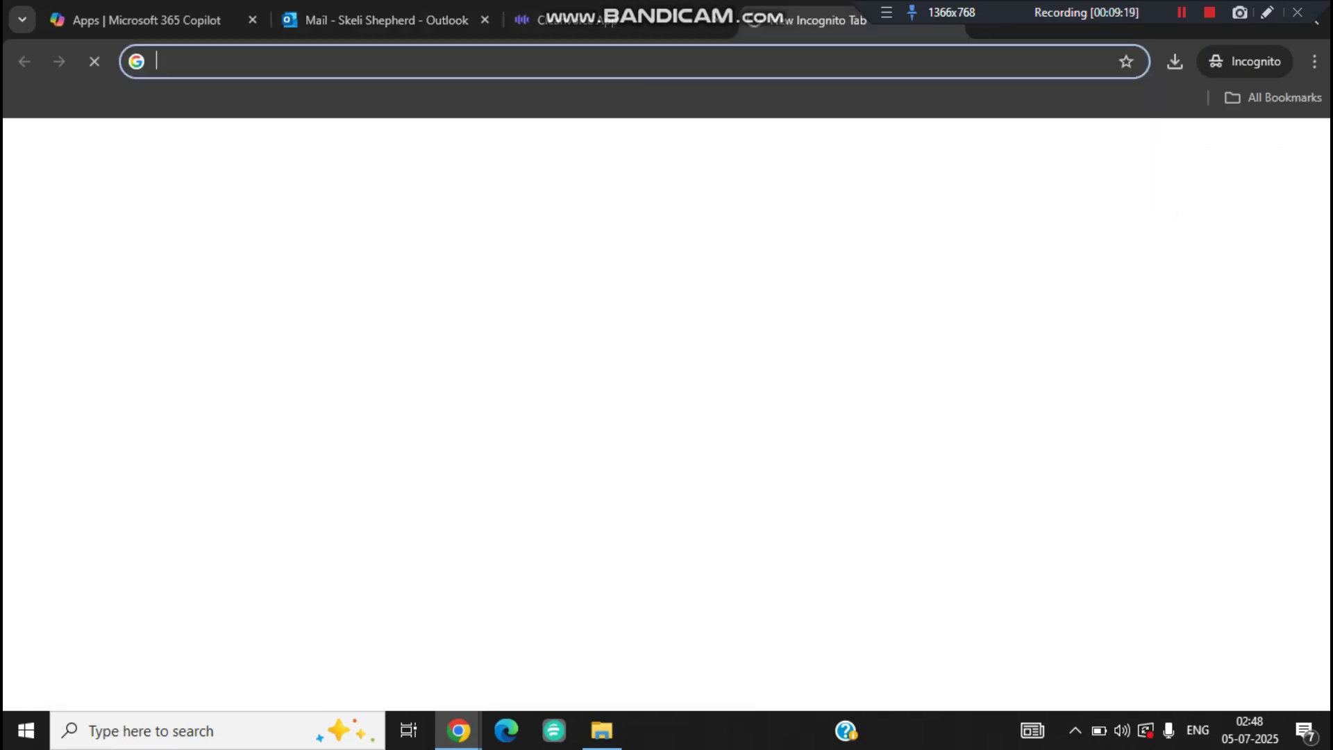
pyautogui.write('https://5062x8.sharepoint.com/teams/demo')
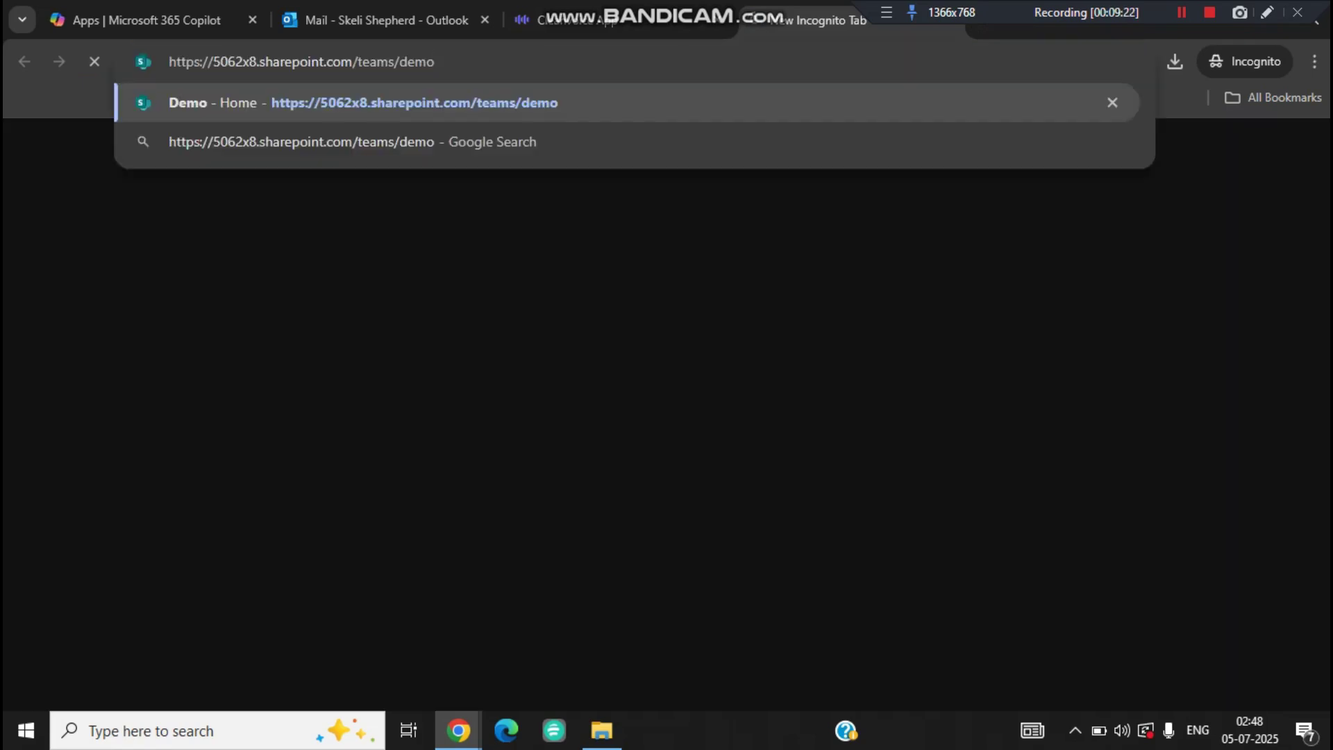
pyautogui.press('Return')
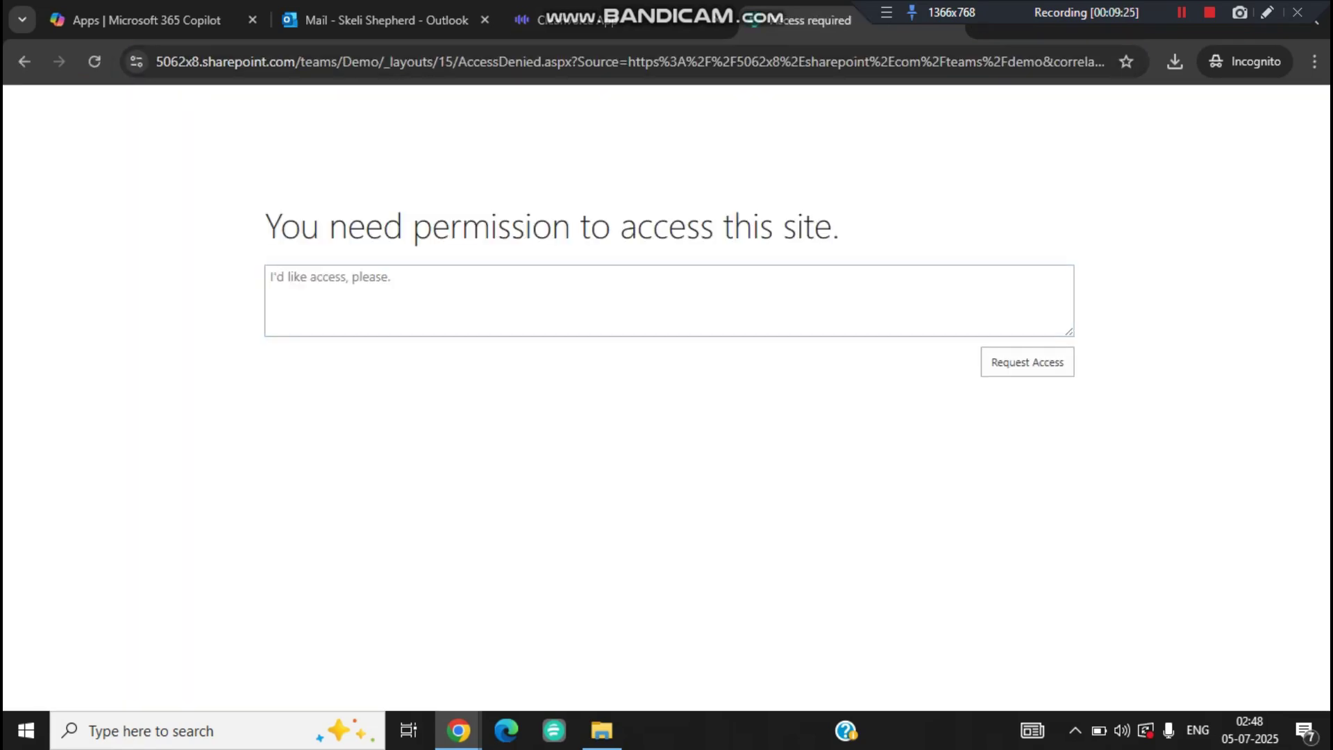
pyautogui.click(388, 20)
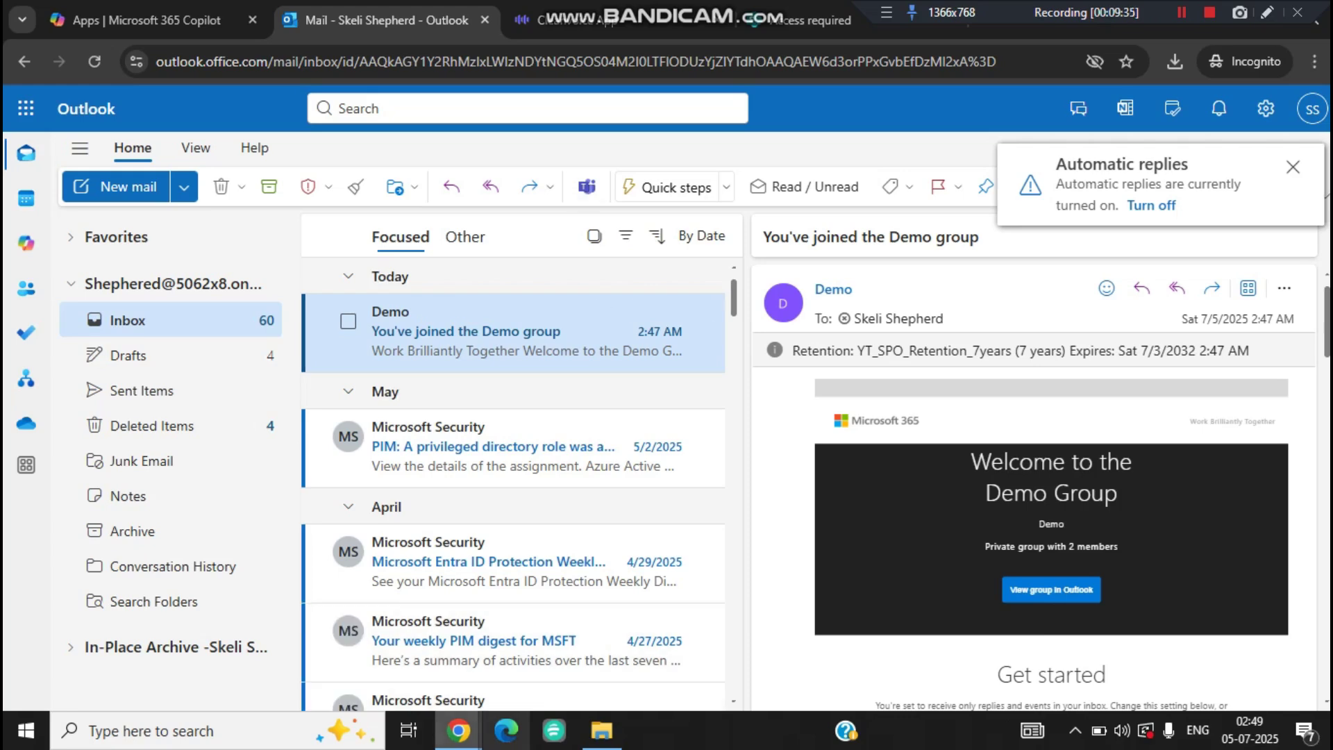
# - Back on the Demo site's permissions page, grant the affected user the Demo Members [Edit] level without sending an email invitation
pyautogui.moveTo(458, 731)
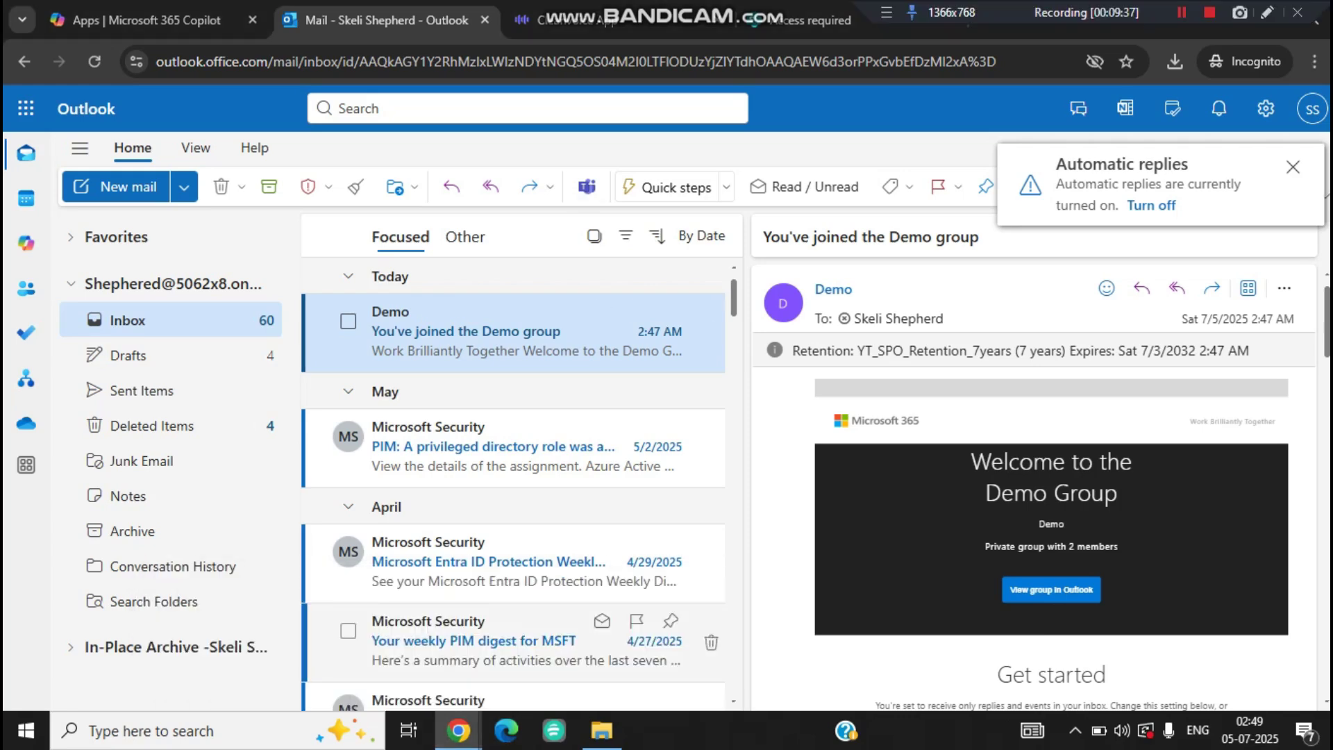
pyautogui.click(246, 649)
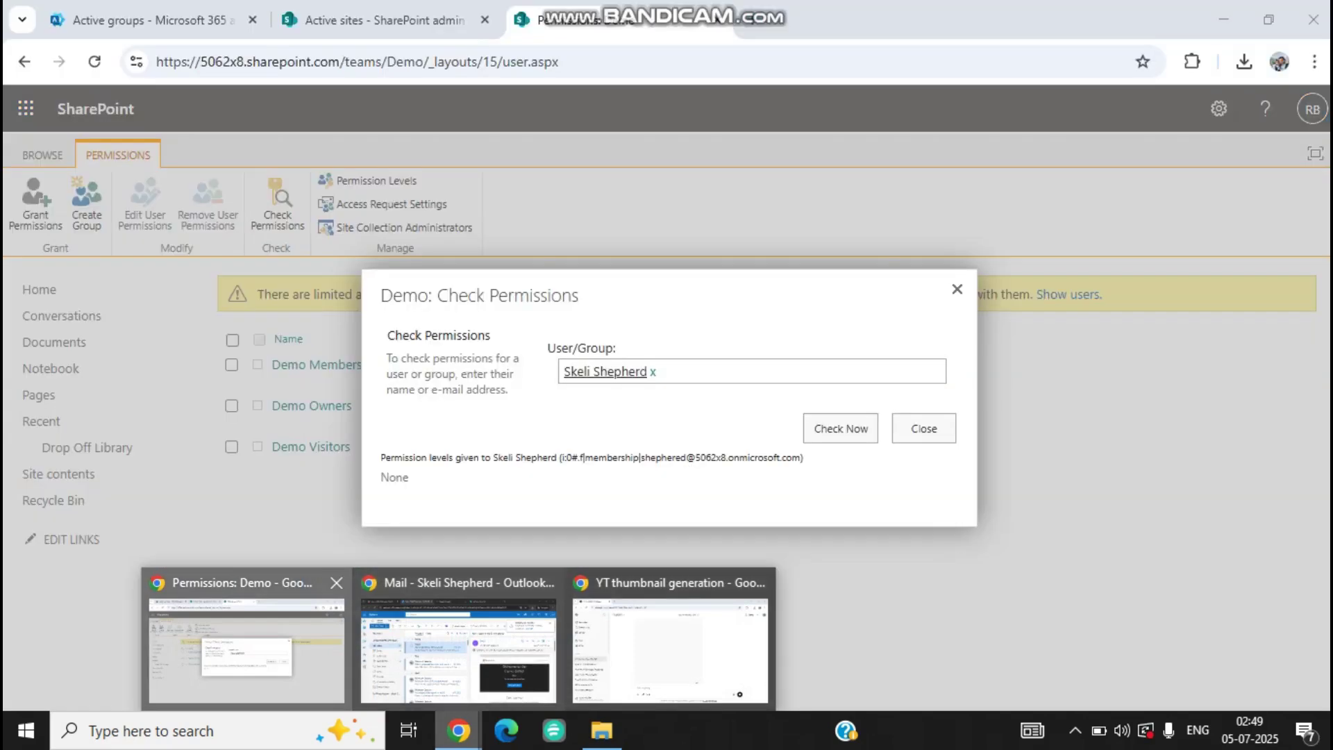
pyautogui.click(923, 429)
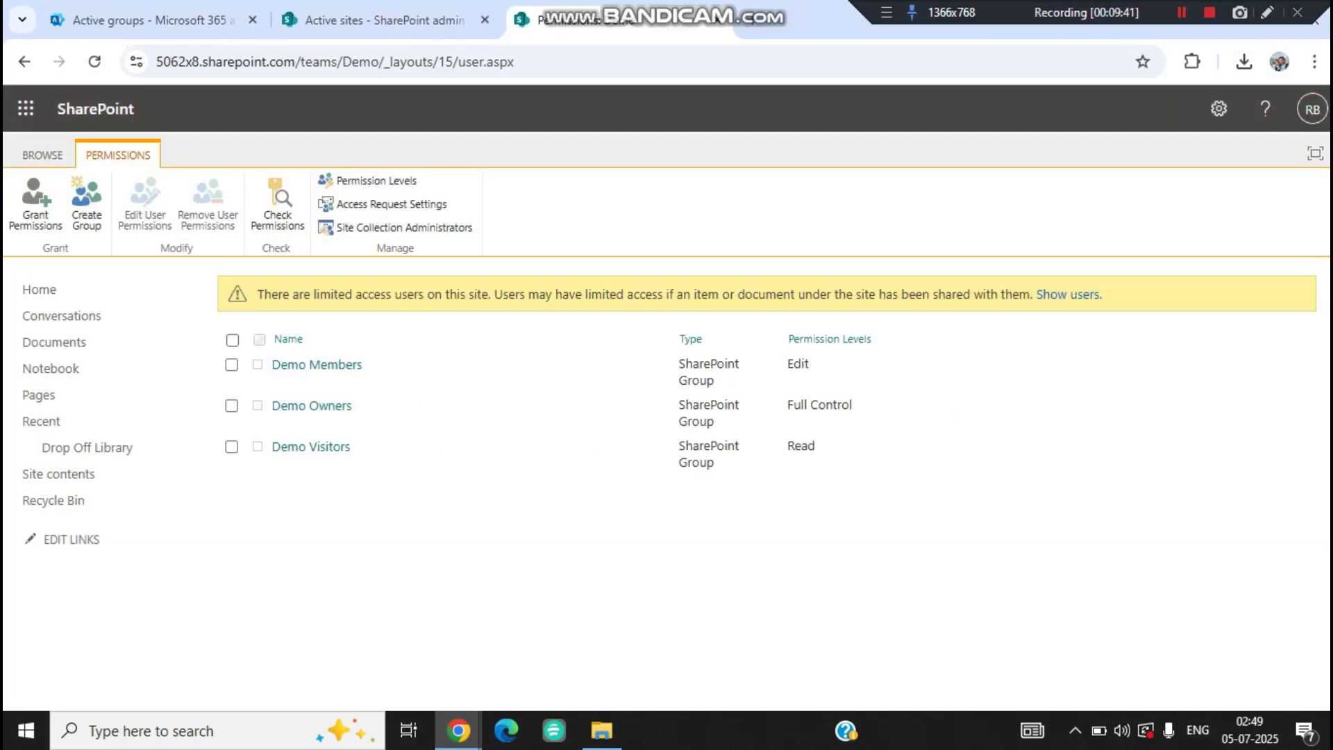
pyautogui.click(36, 203)
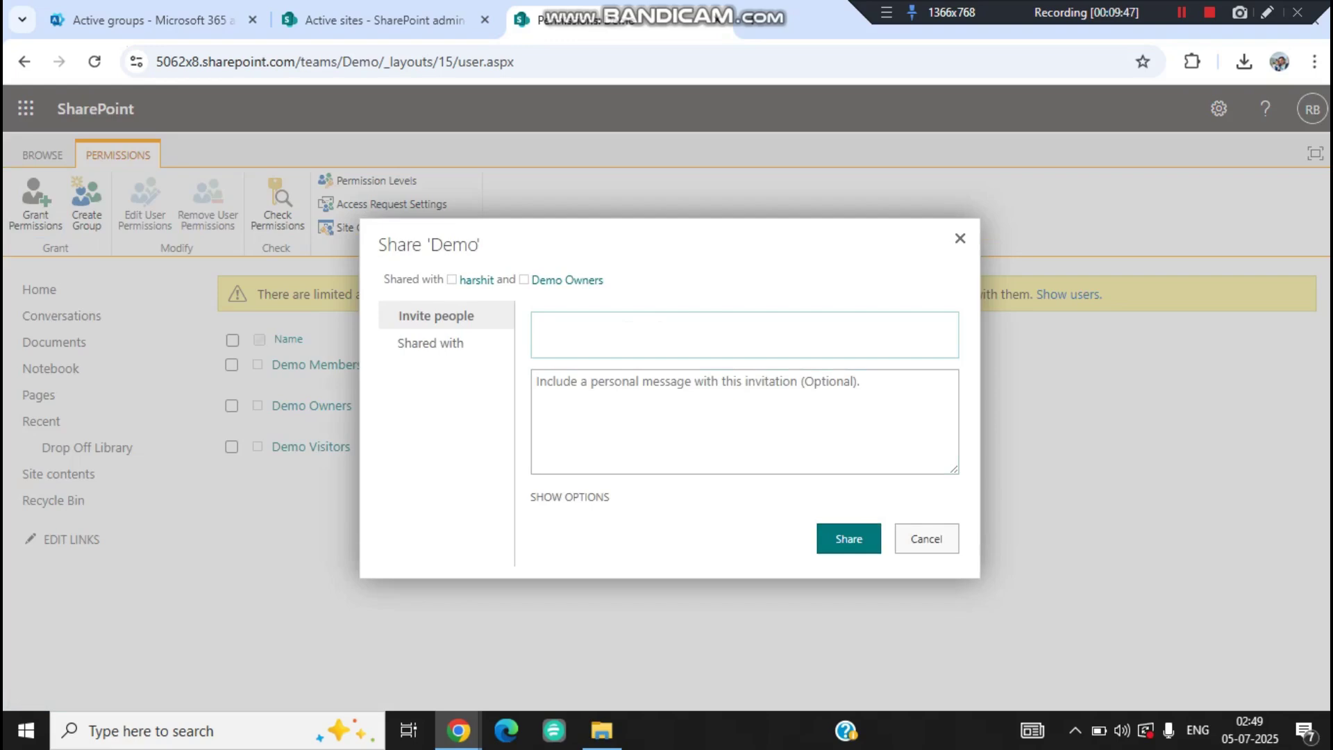
pyautogui.write('she')
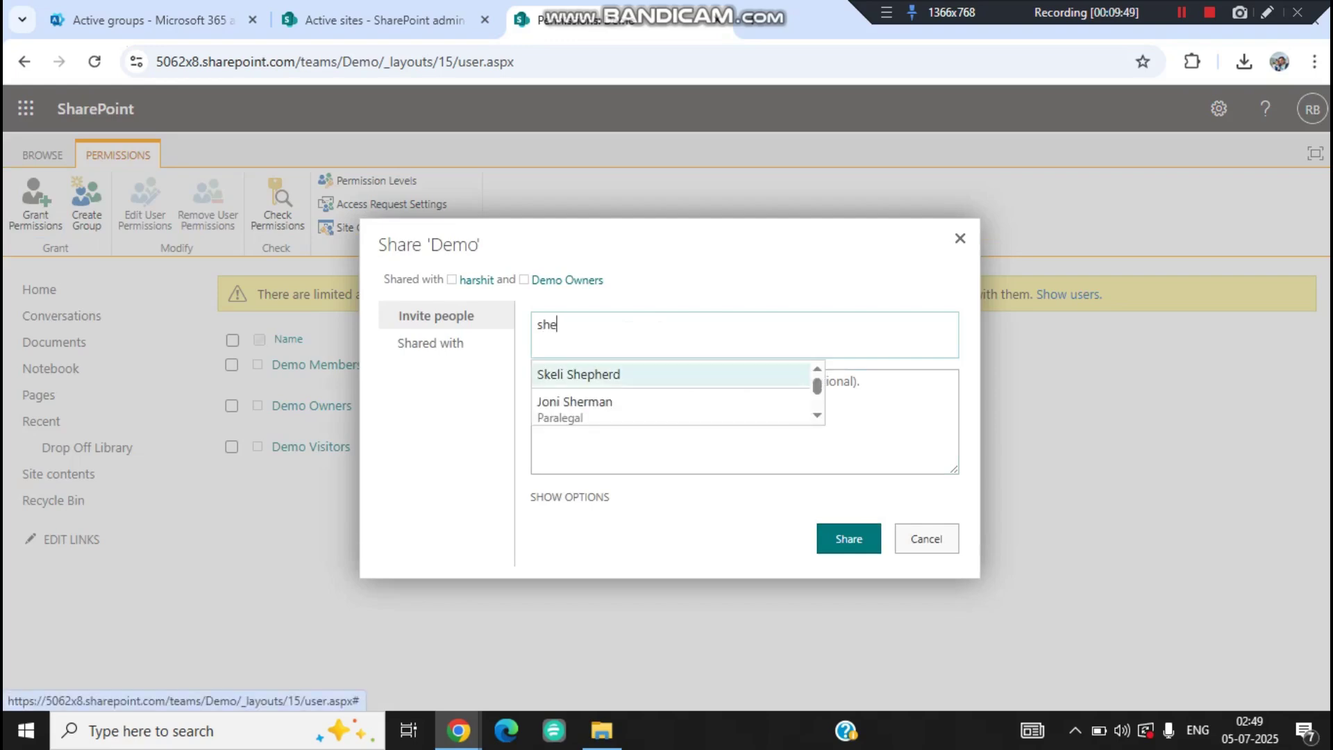
pyautogui.press('Return')
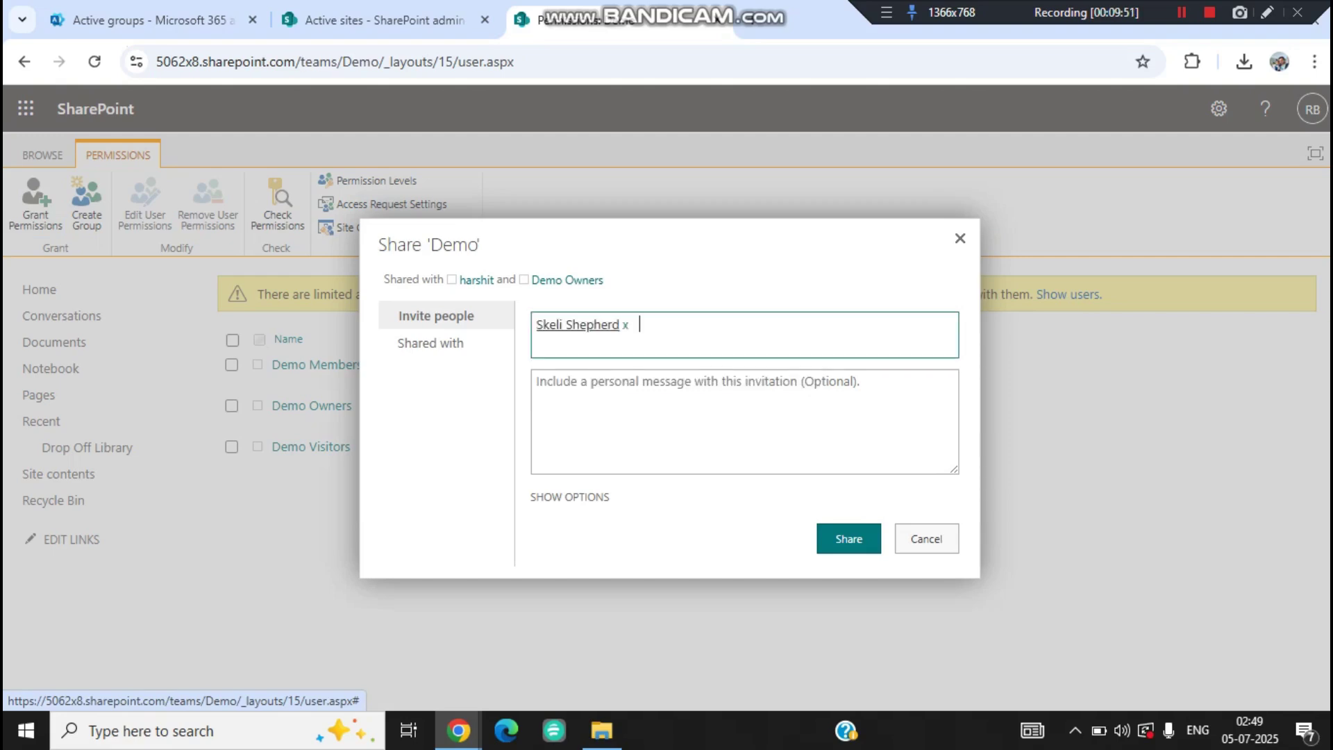
pyautogui.click(570, 497)
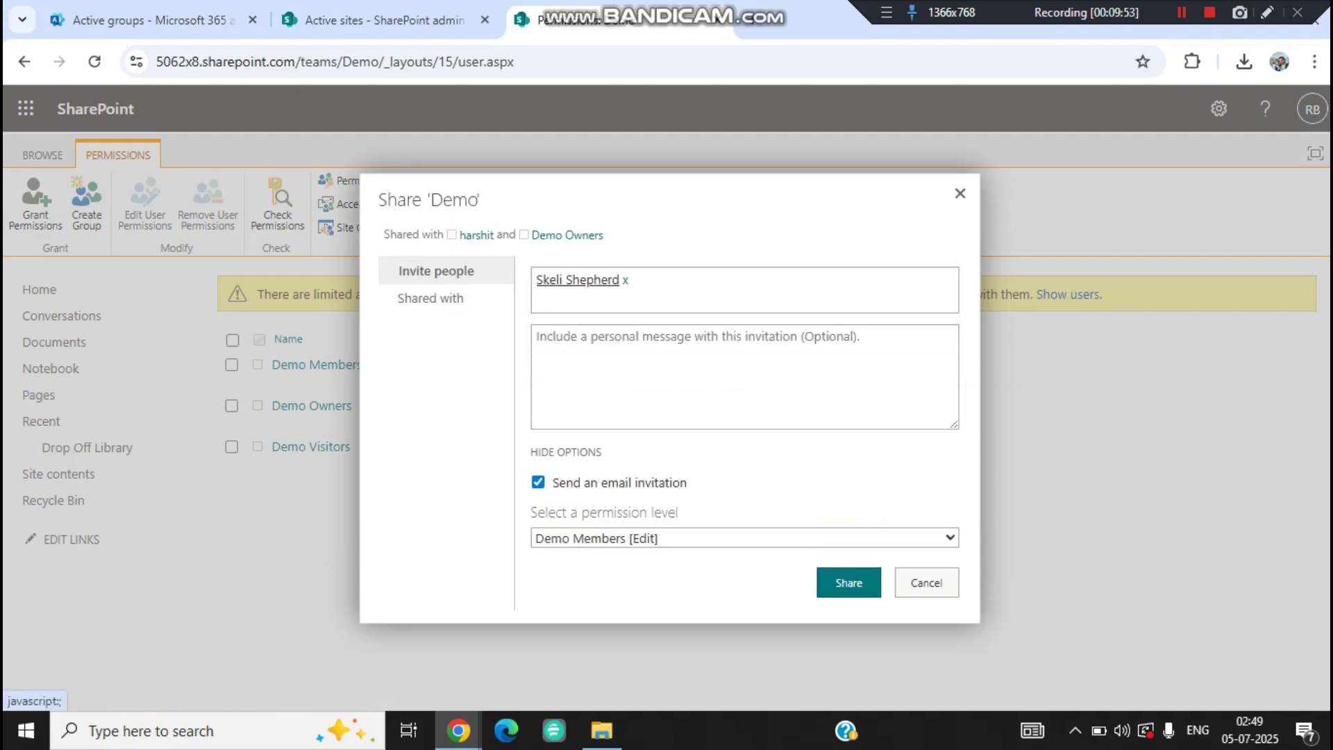
pyautogui.click(538, 482)
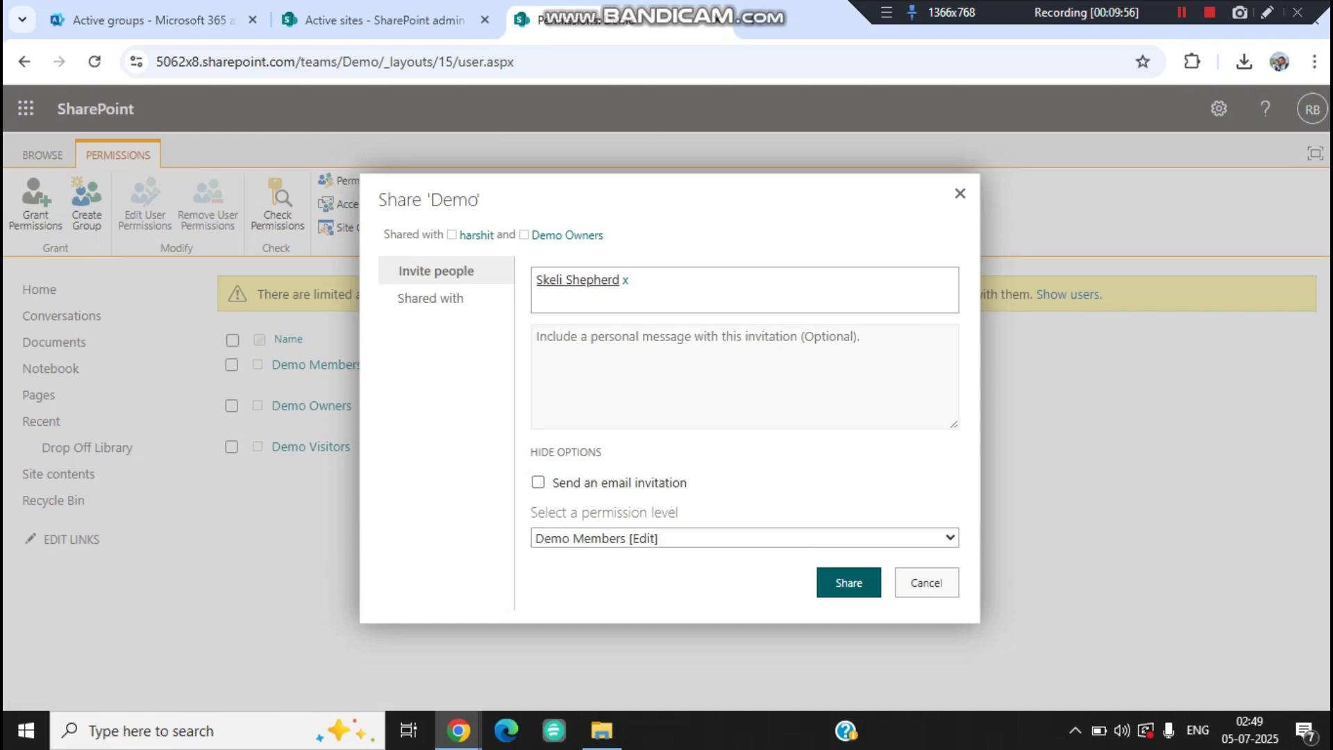
pyautogui.click(849, 583)
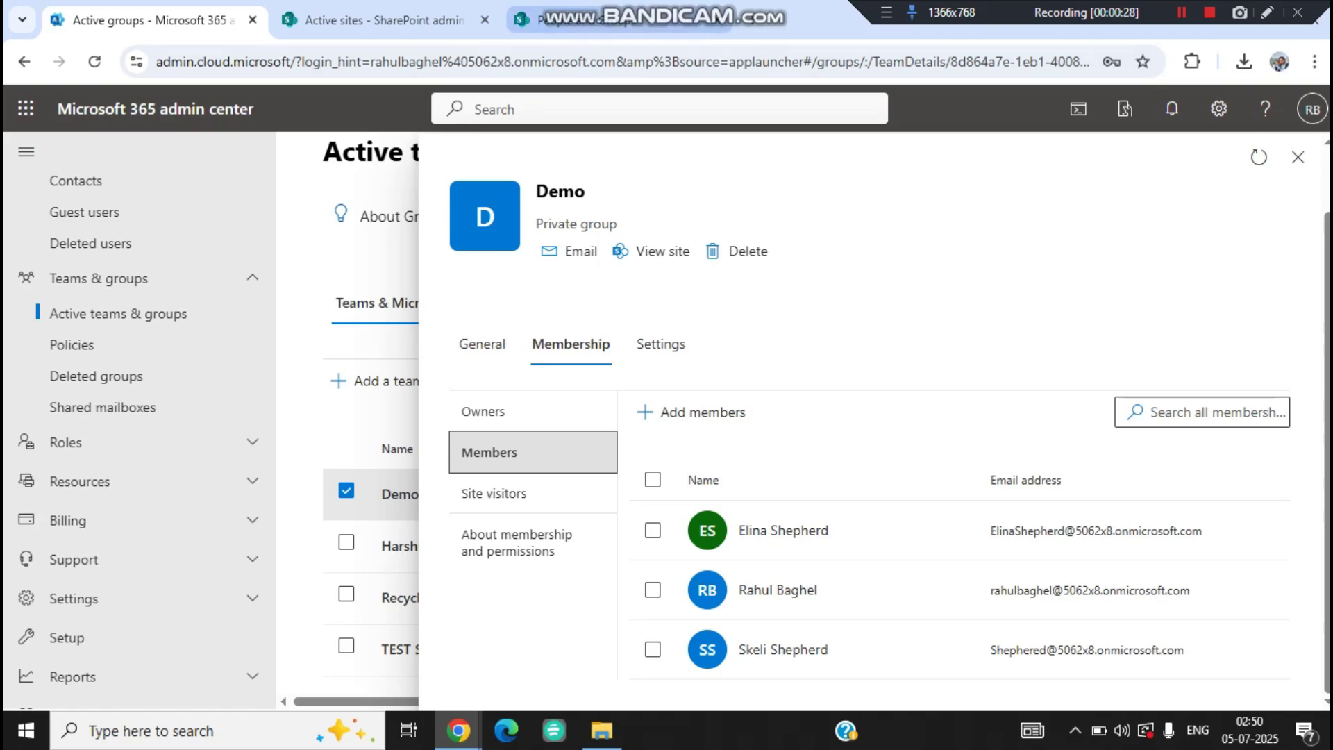
# - View the Demo Members group on the SharePoint site, and check Demo's site members in the SharePoint admin center
pyautogui.click(562, 19)
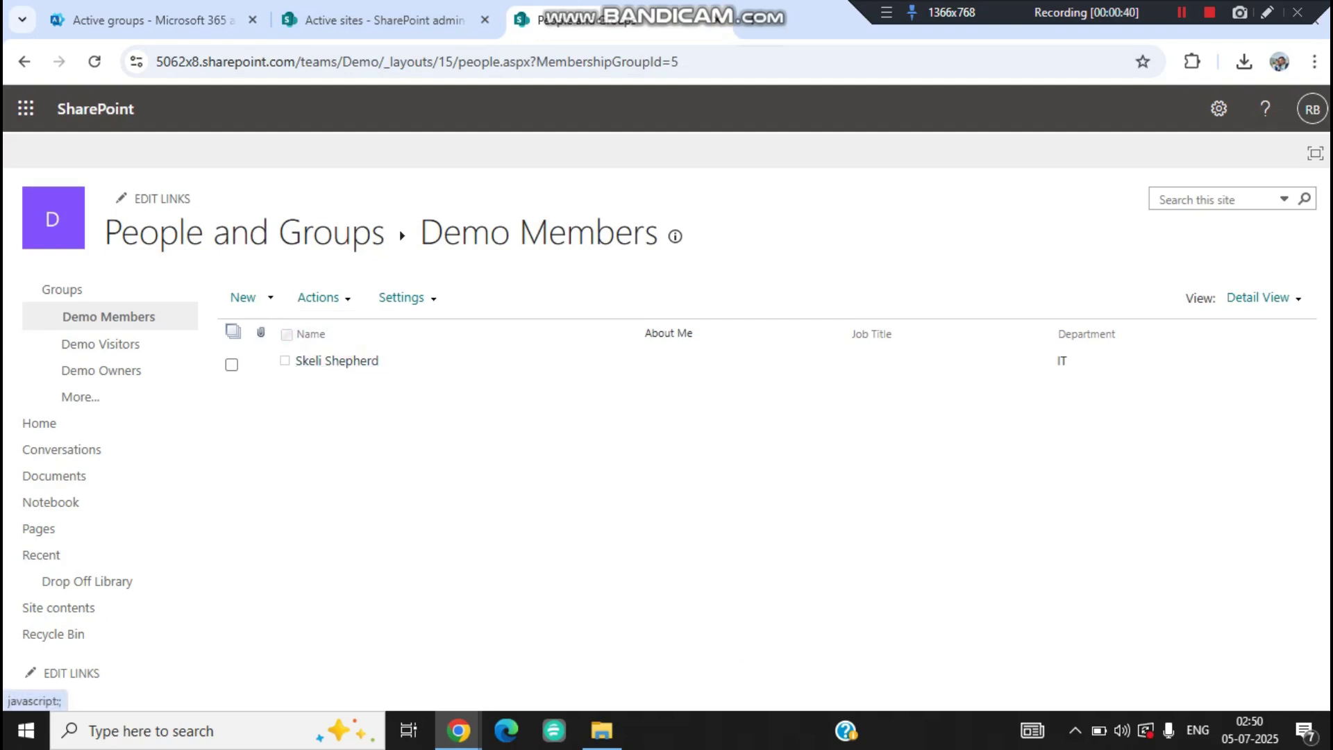
pyautogui.moveTo(666, 233); pyautogui.dragTo(443, 233)
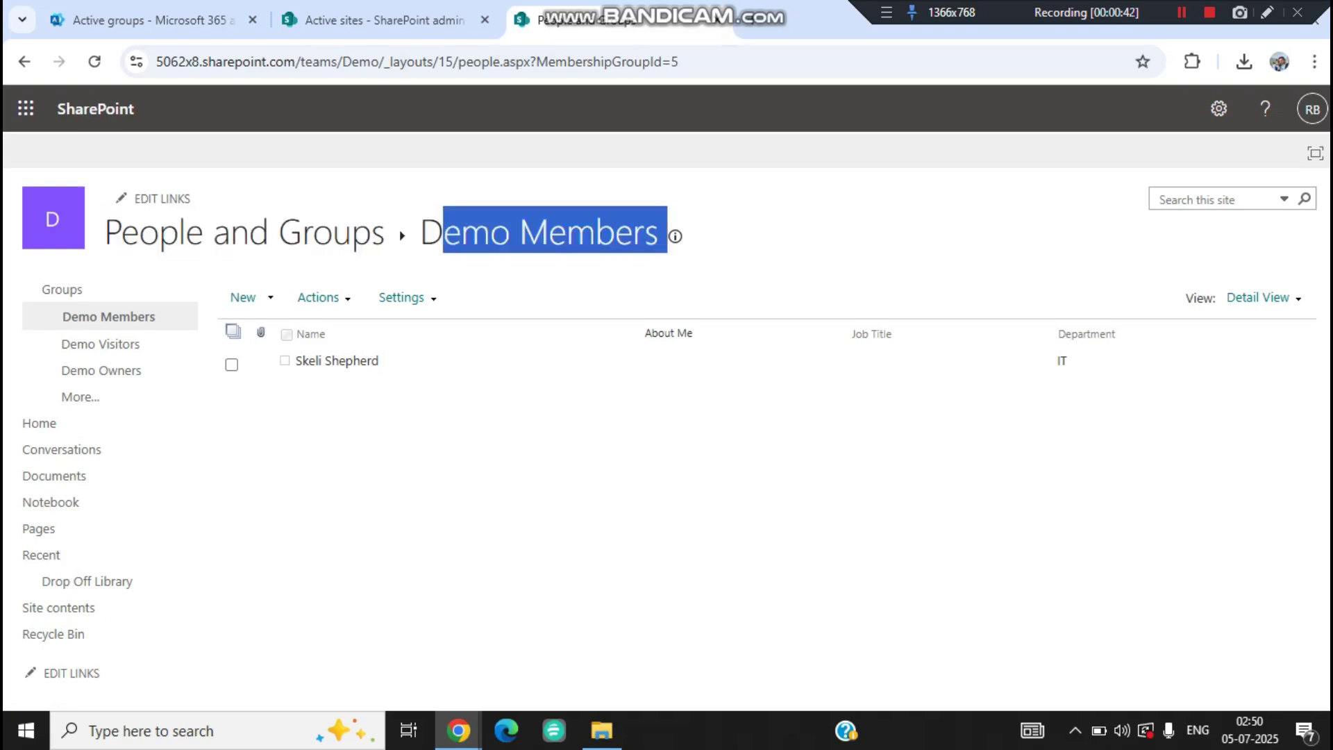
pyautogui.click(385, 20)
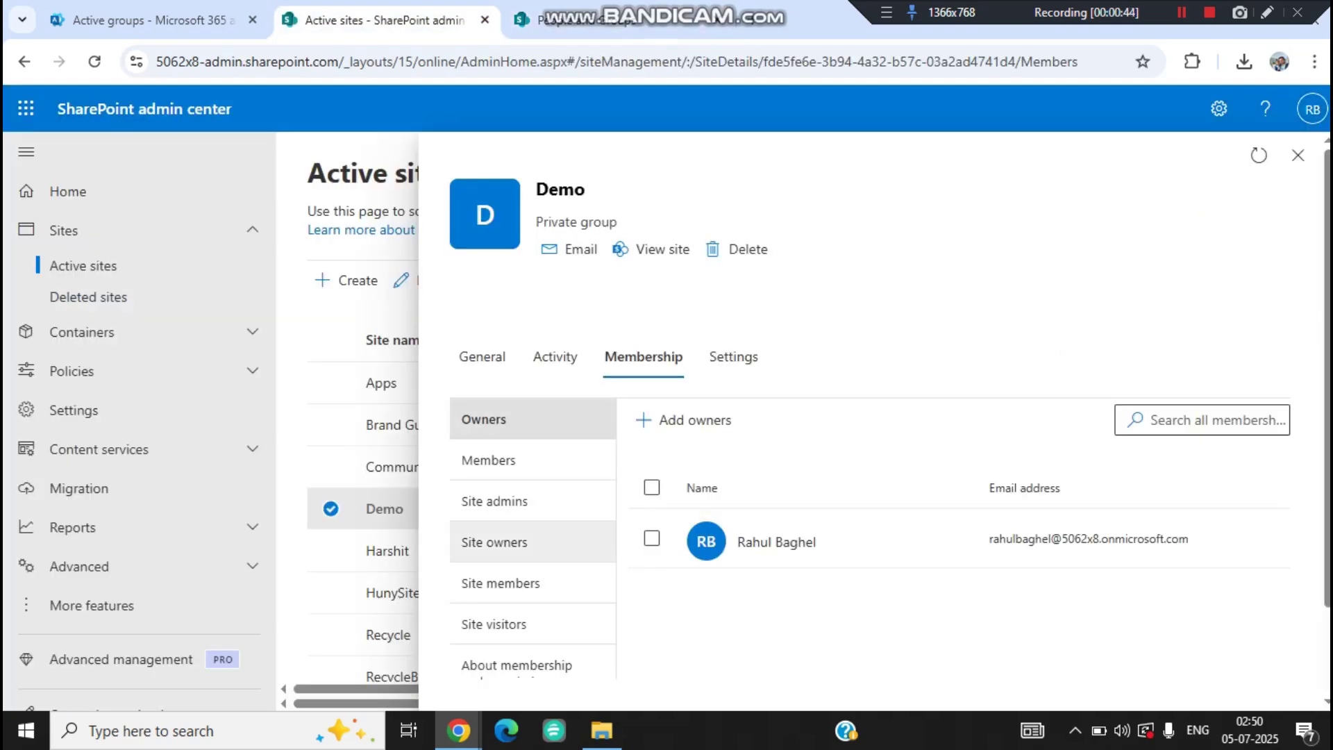
pyautogui.click(501, 583)
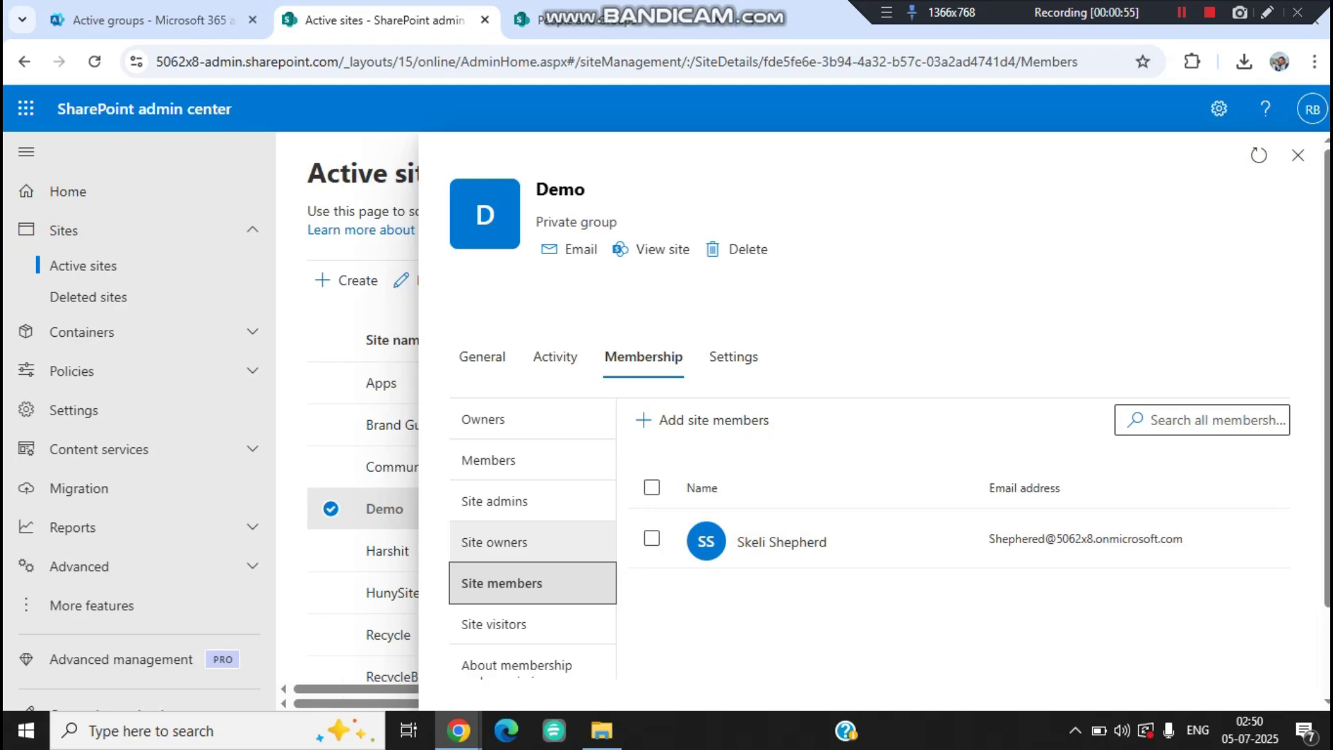
# - Compare the Demo Members permission group's people list with the site members shown for Demo in the SharePoint admin center
pyautogui.click(590, 21)
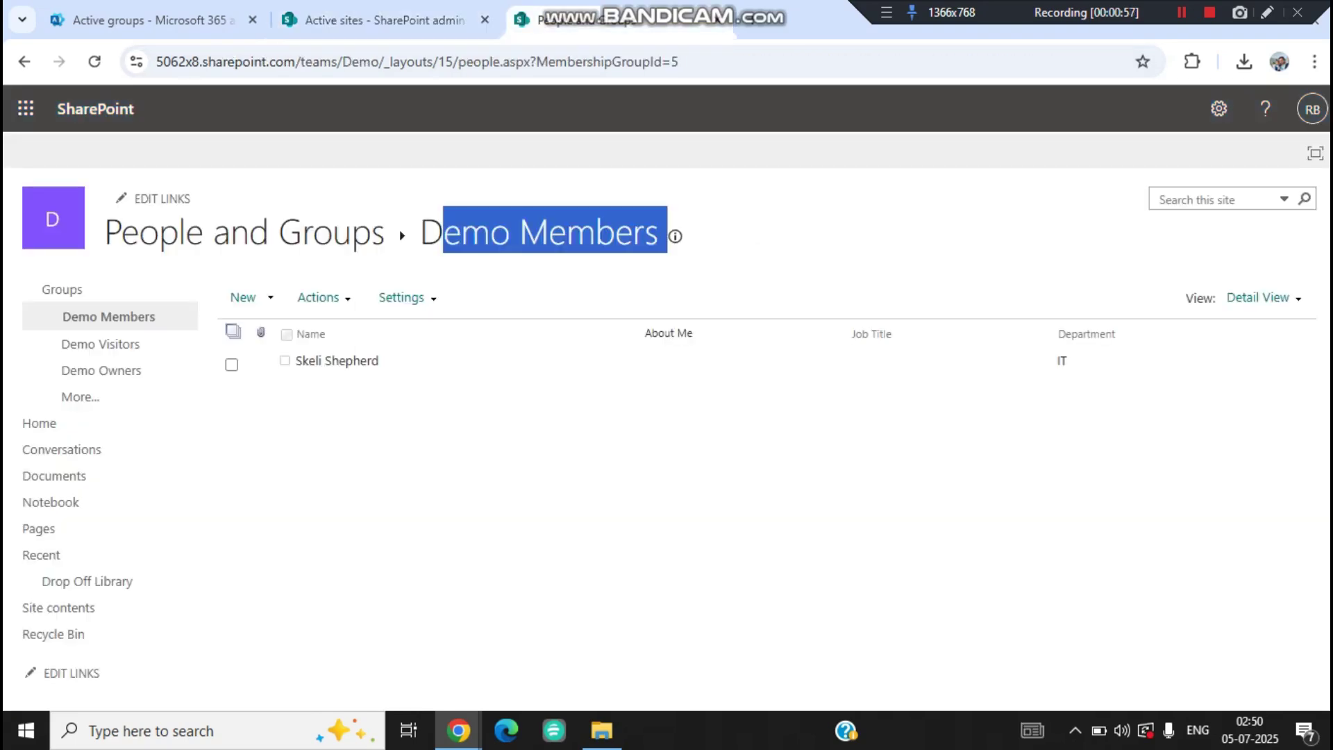
pyautogui.click(736, 253)
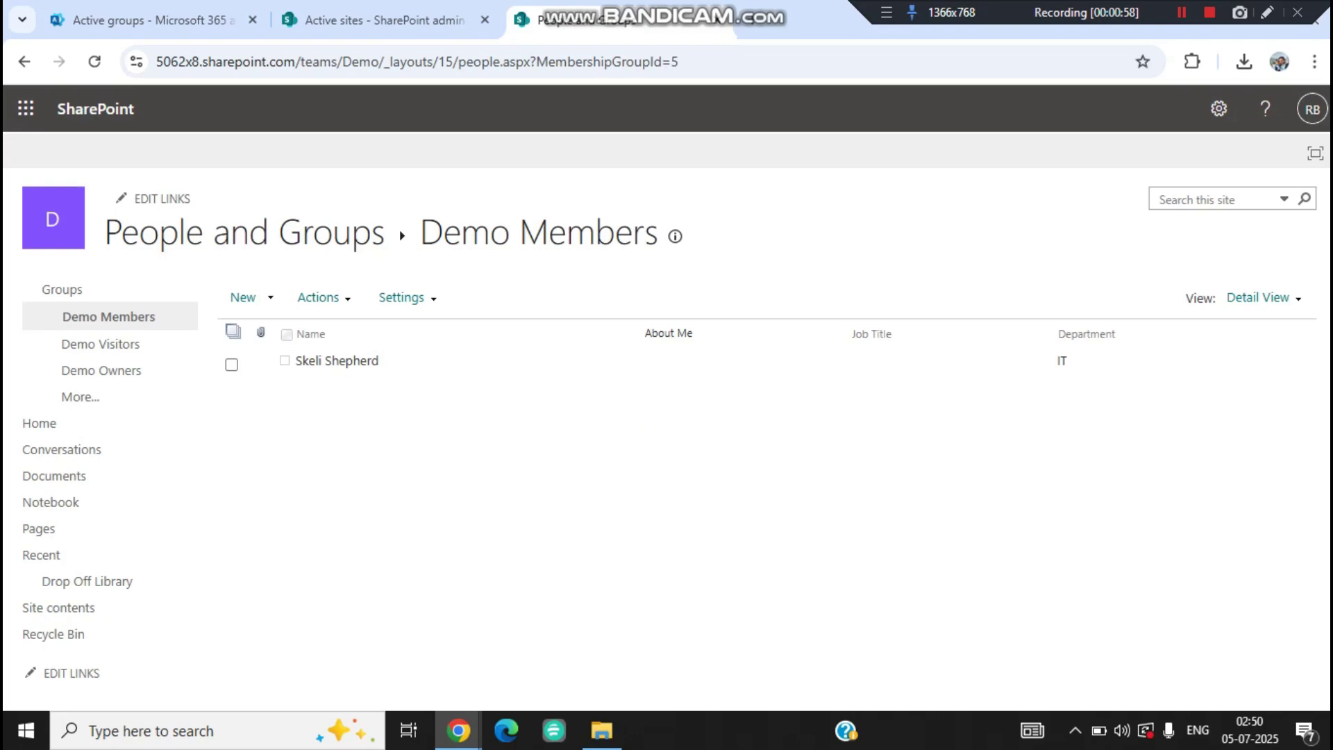
pyautogui.moveTo(421, 234); pyautogui.dragTo(684, 238)
pyautogui.click(722, 253)
pyautogui.click(375, 19)
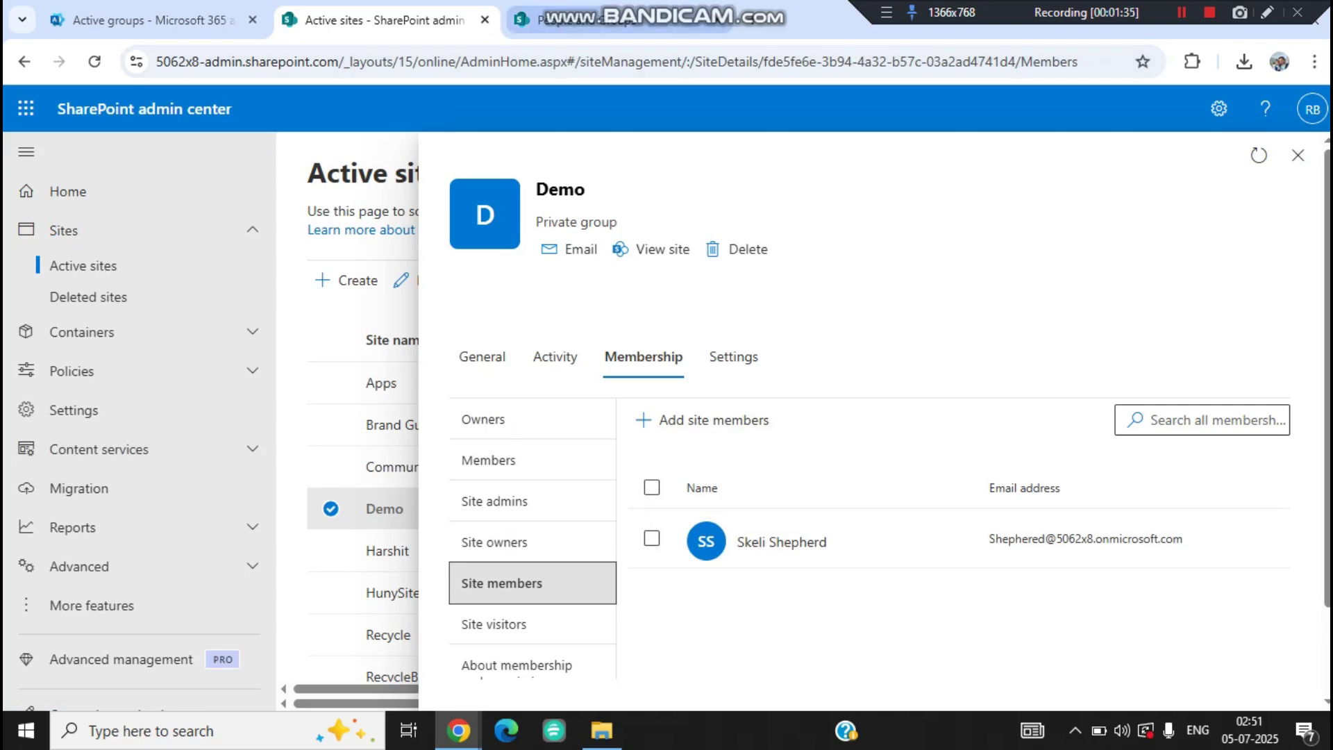
pyautogui.click(597, 20)
pyautogui.moveTo(420, 232); pyautogui.dragTo(667, 233)
pyautogui.click(543, 233)
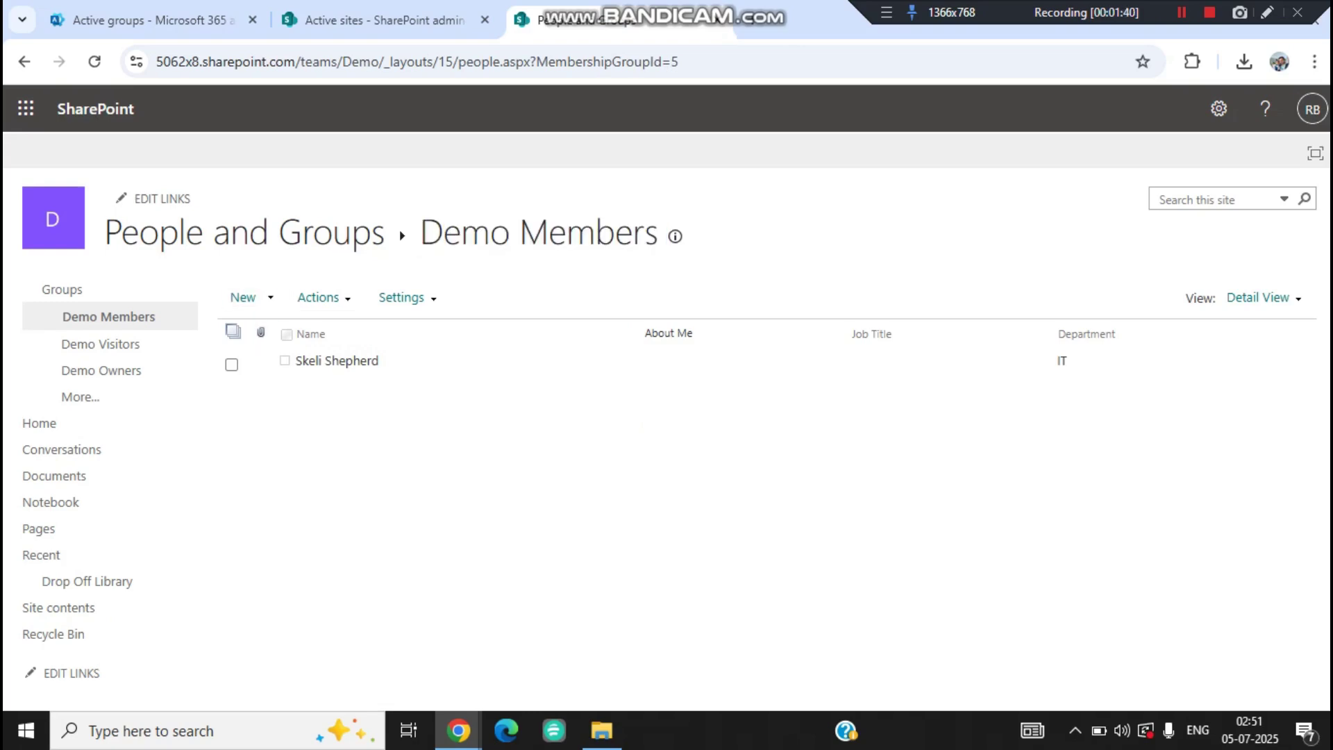
pyautogui.moveTo(421, 230); pyautogui.dragTo(660, 230)
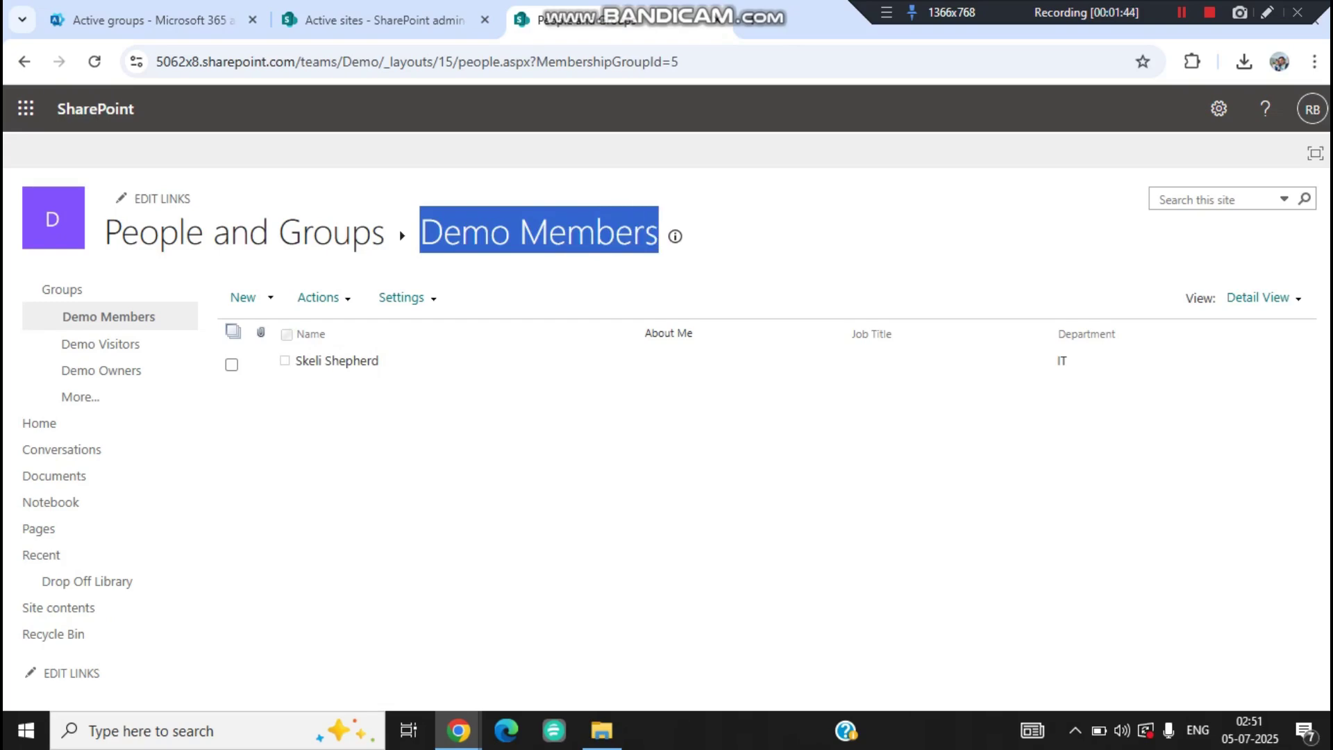
pyautogui.click(384, 20)
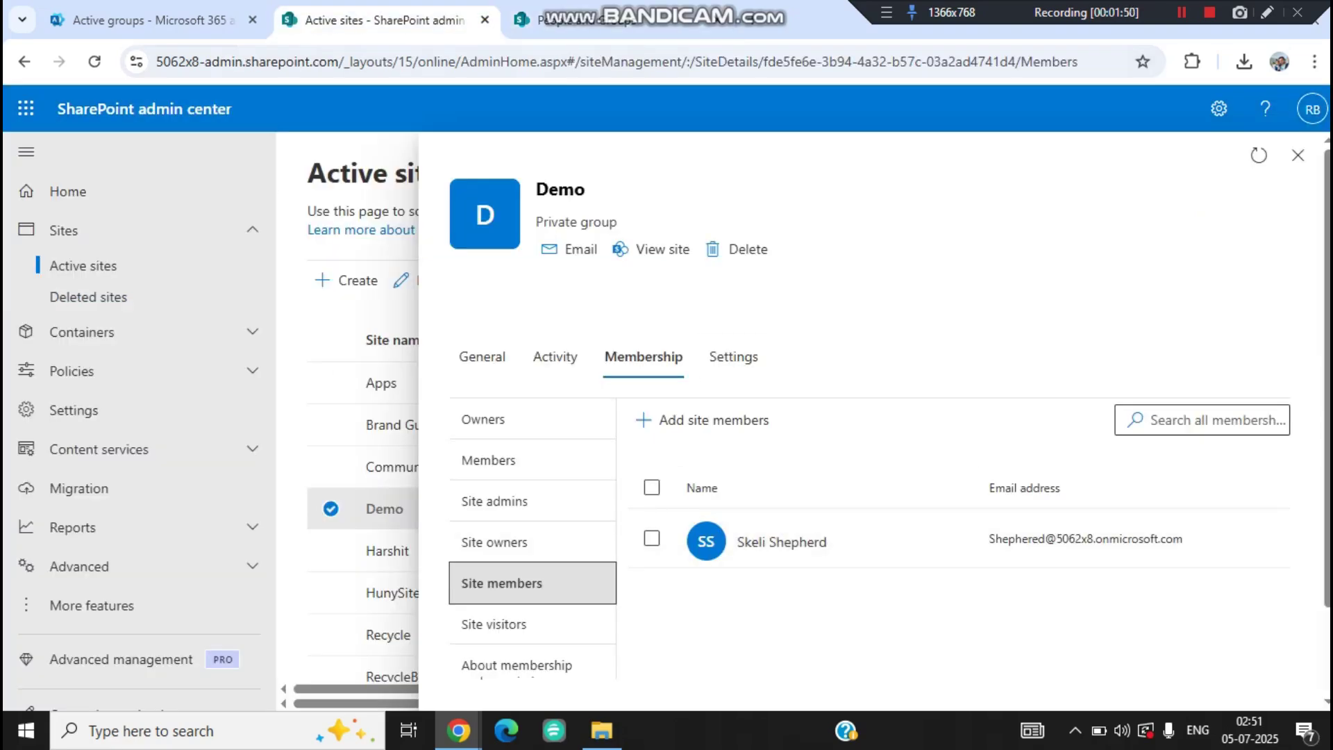
# - Open the Demo site's home page from its People and Groups page, and display the Active users list in the Microsoft 365 admin center
pyautogui.click(612, 20)
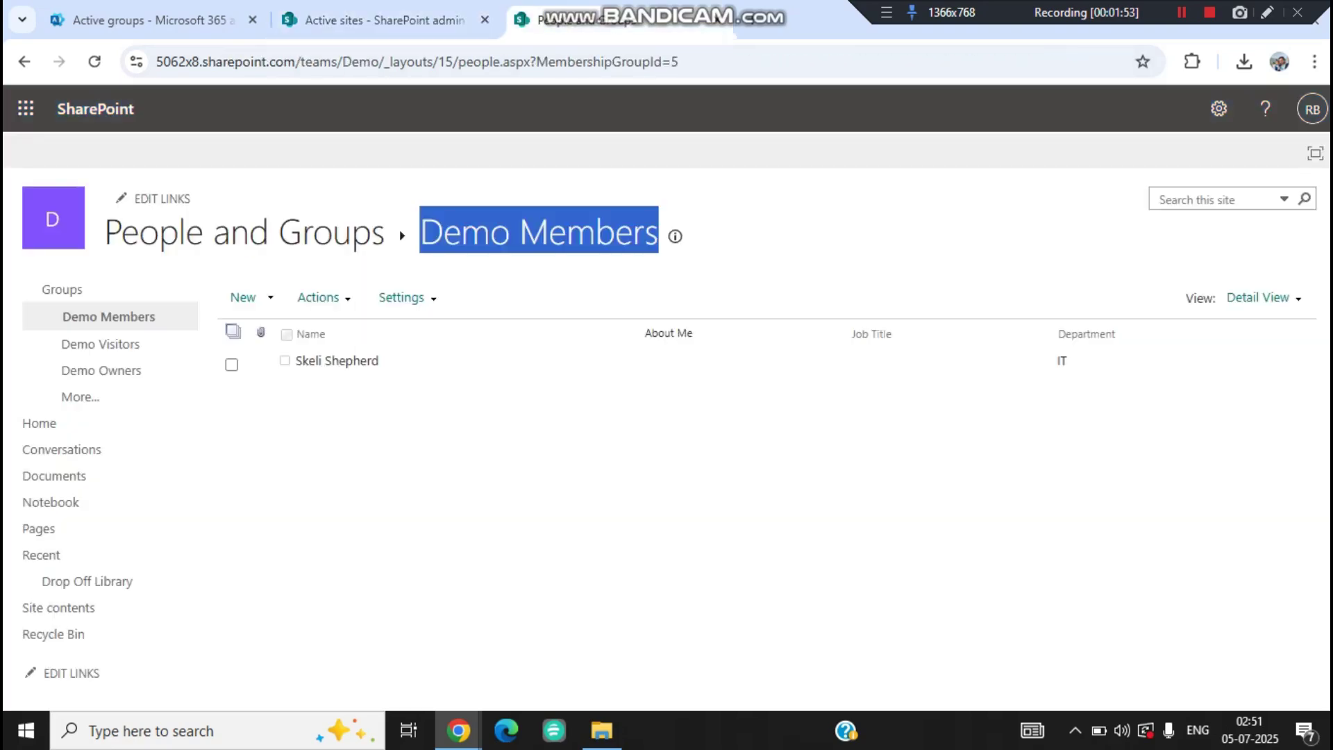
pyautogui.click(53, 218)
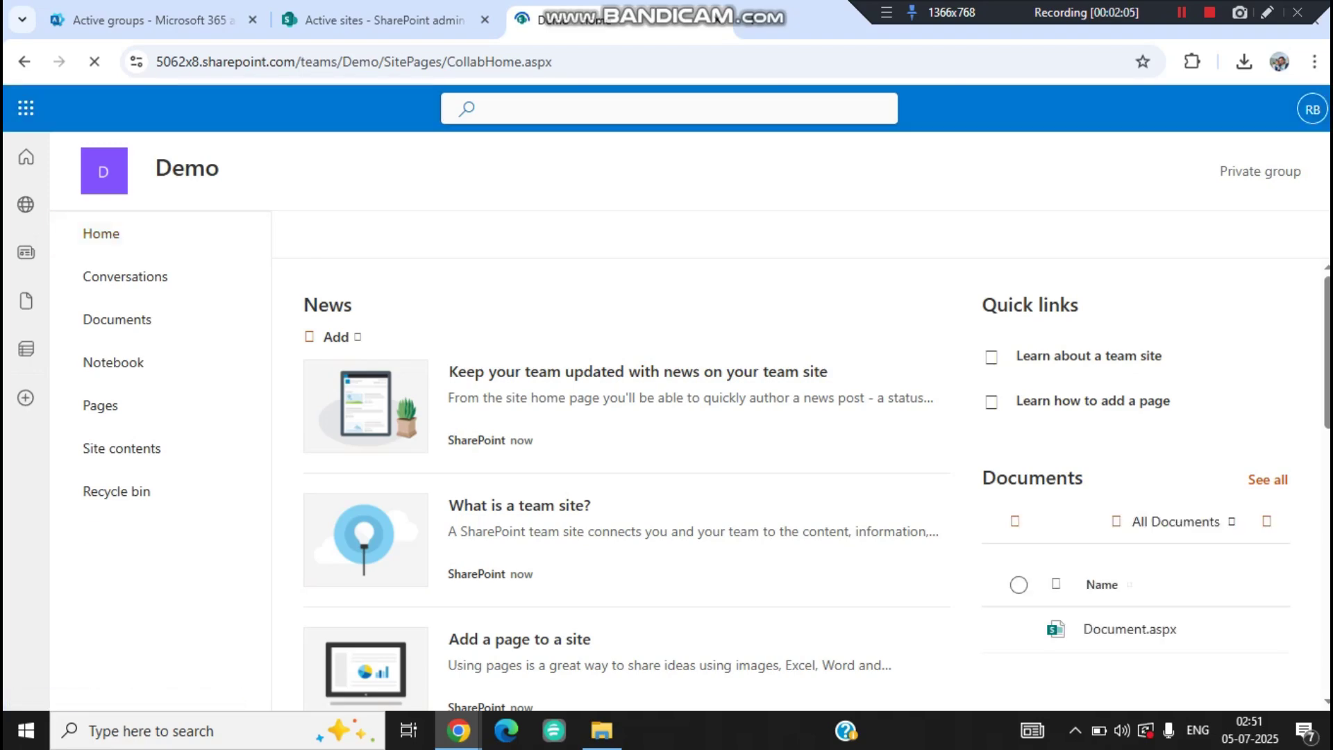
pyautogui.click(384, 20)
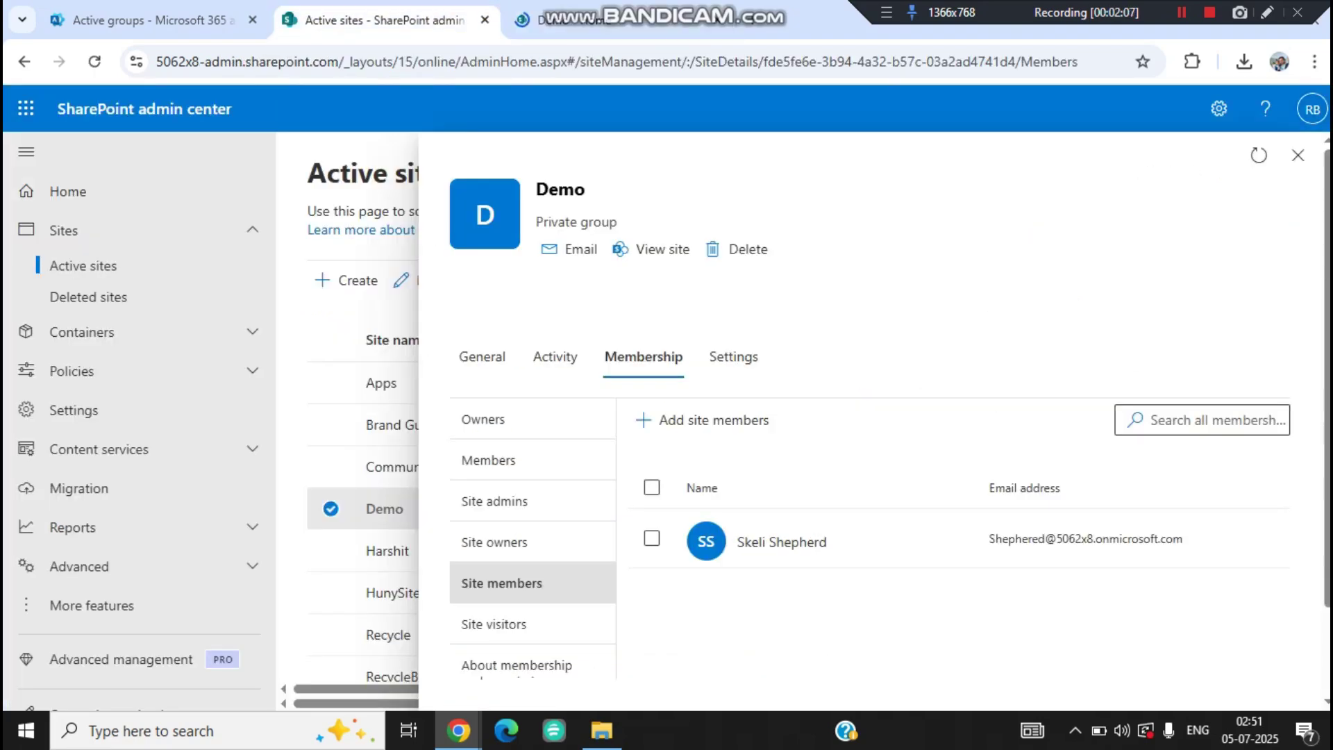
pyautogui.click(153, 20)
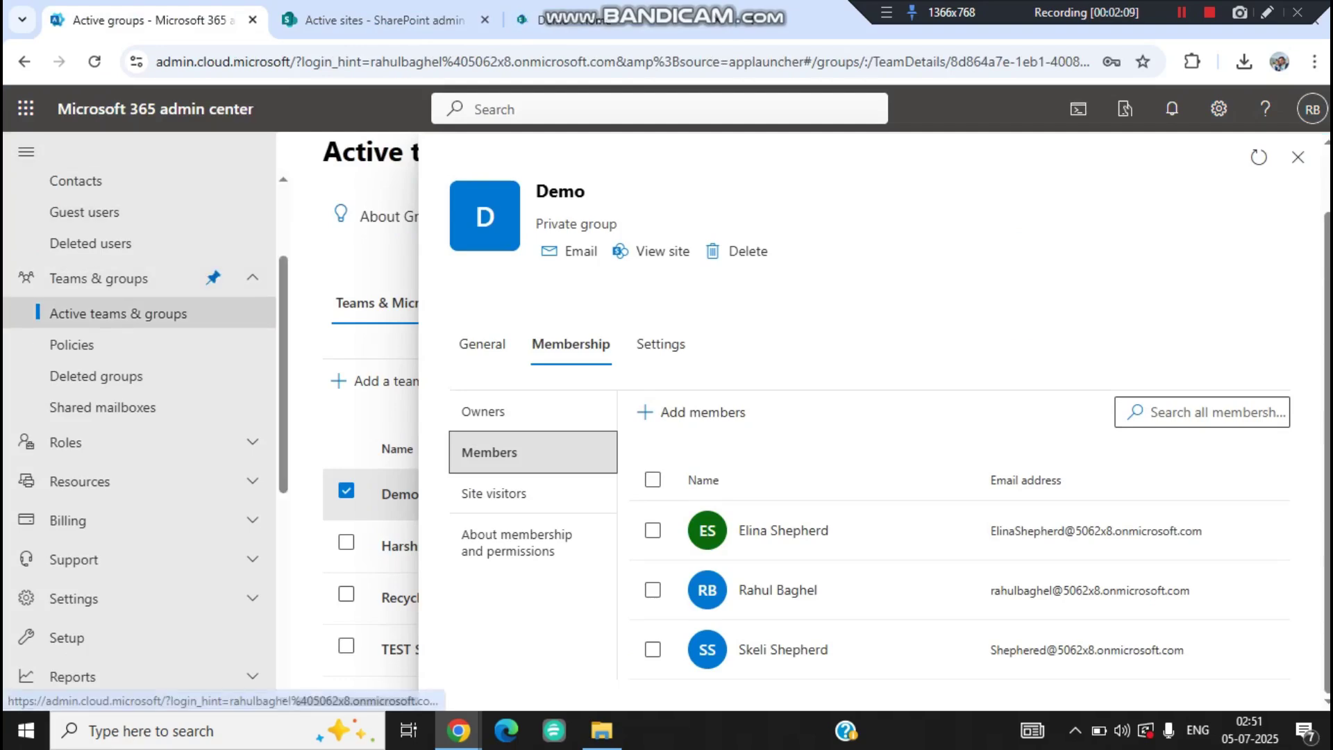
pyautogui.scroll(2, 104, 312)
pyautogui.click(85, 304)
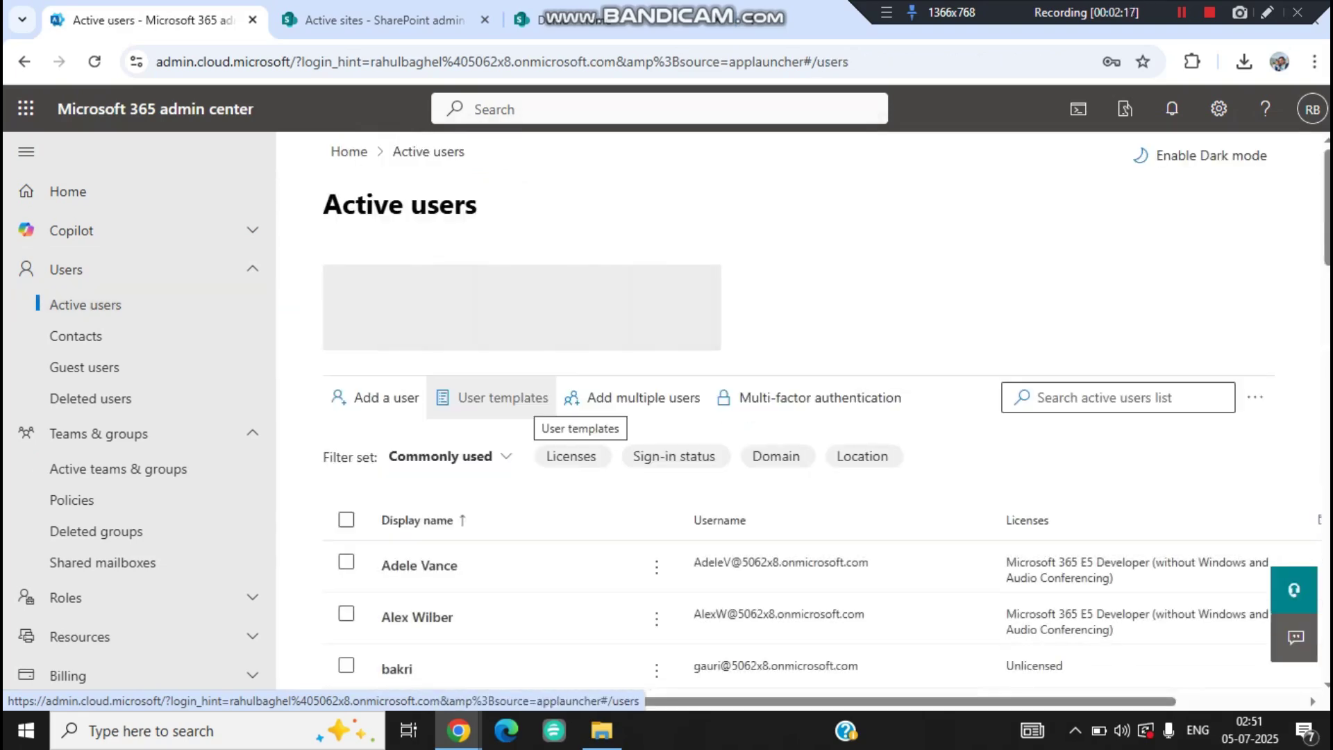
pyautogui.click(619, 20)
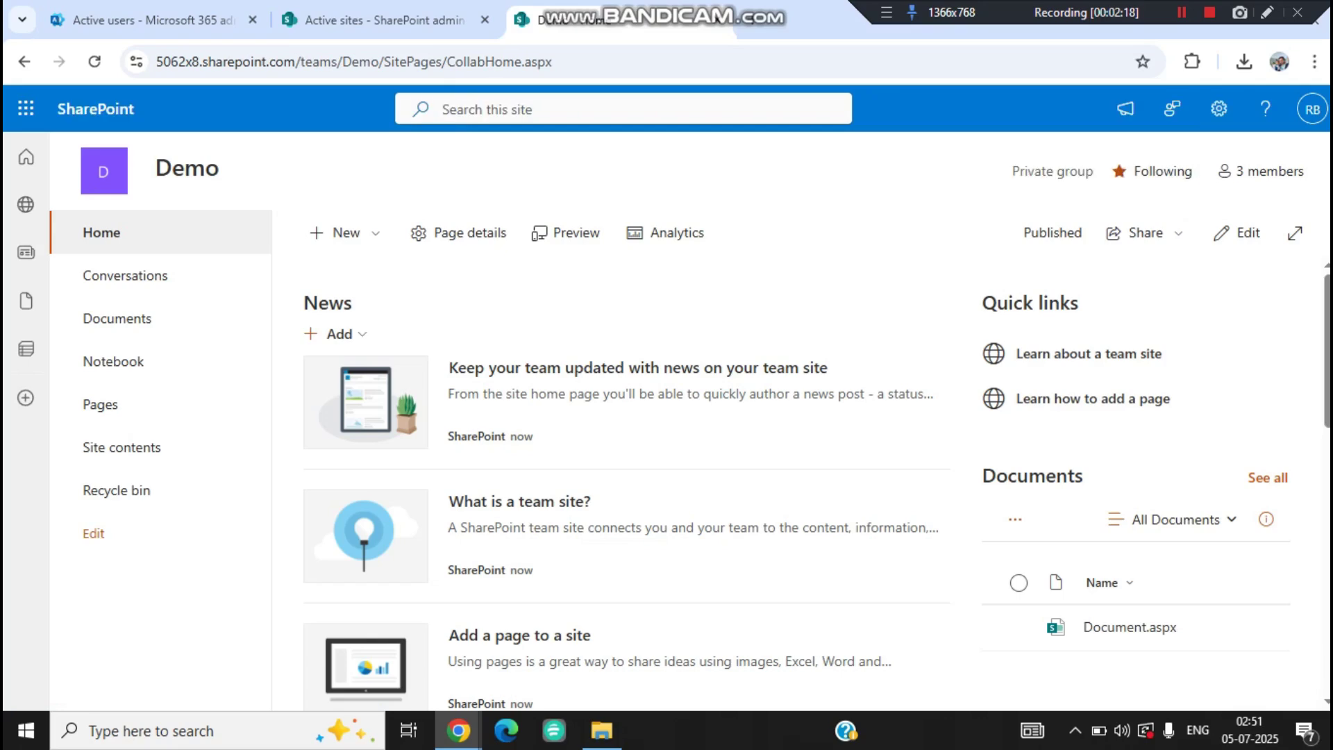
pyautogui.moveTo(380, 61); pyautogui.dragTo(186, 62)
pyautogui.click(416, 62)
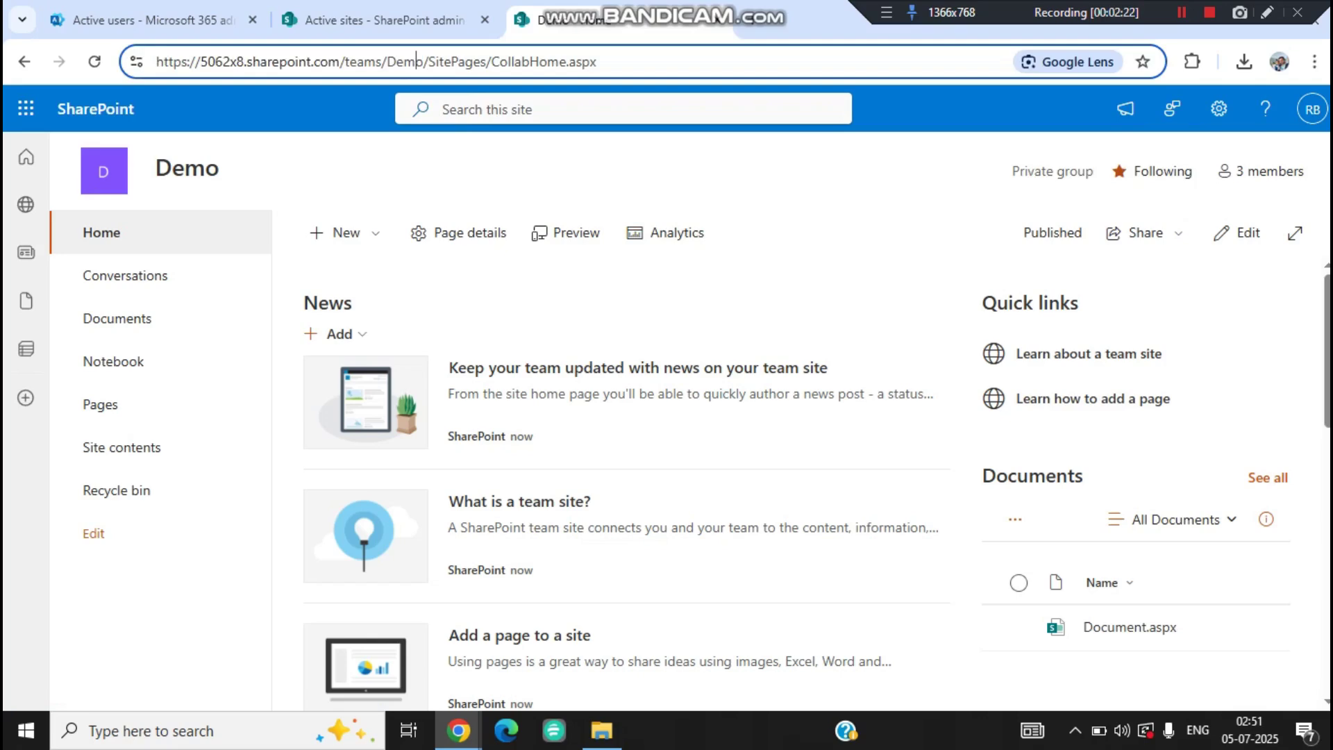
pyautogui.moveTo(458, 730)
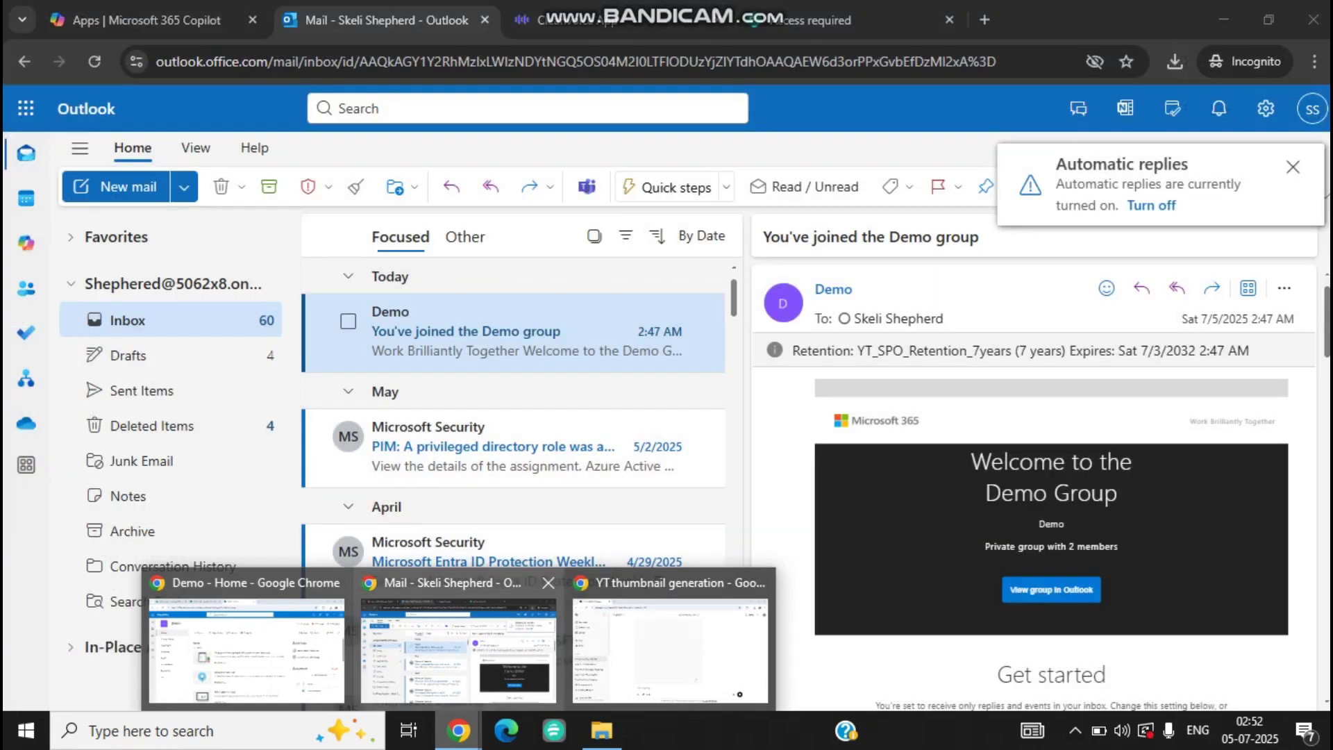
pyautogui.click(458, 651)
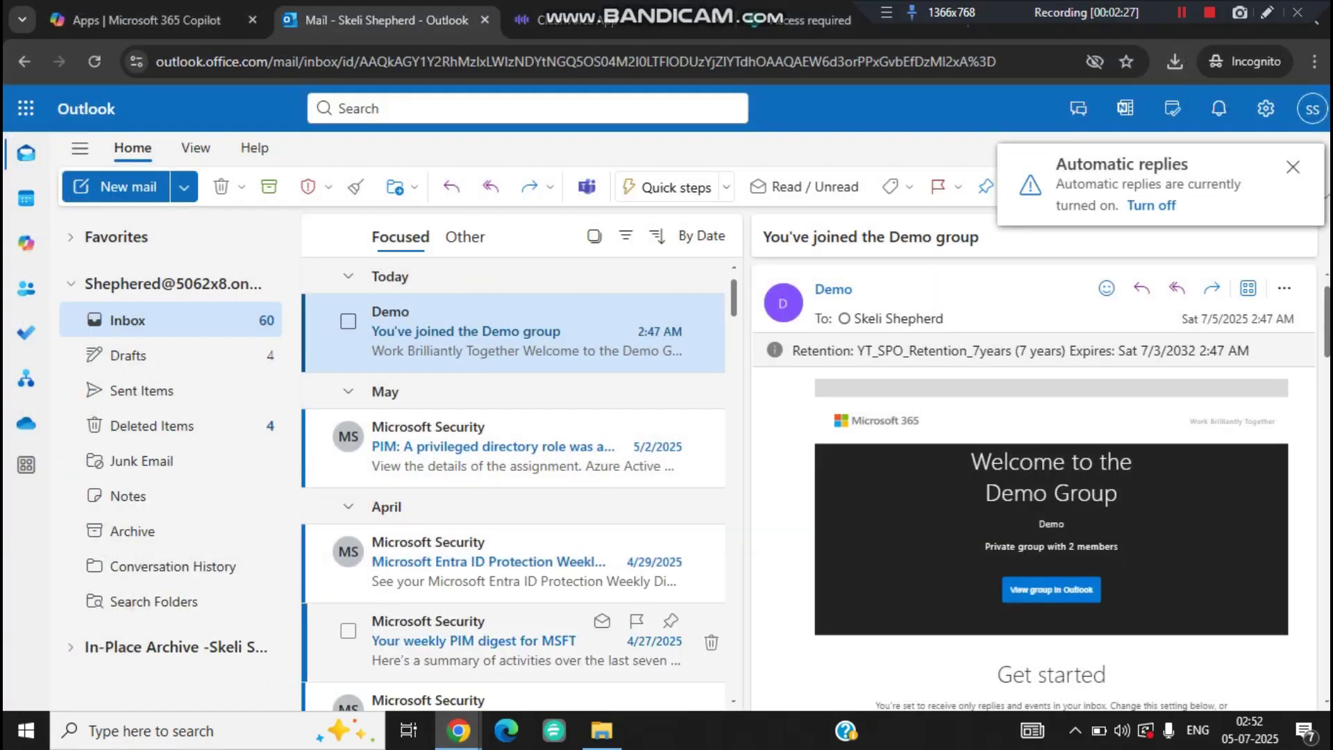
pyautogui.click(812, 21)
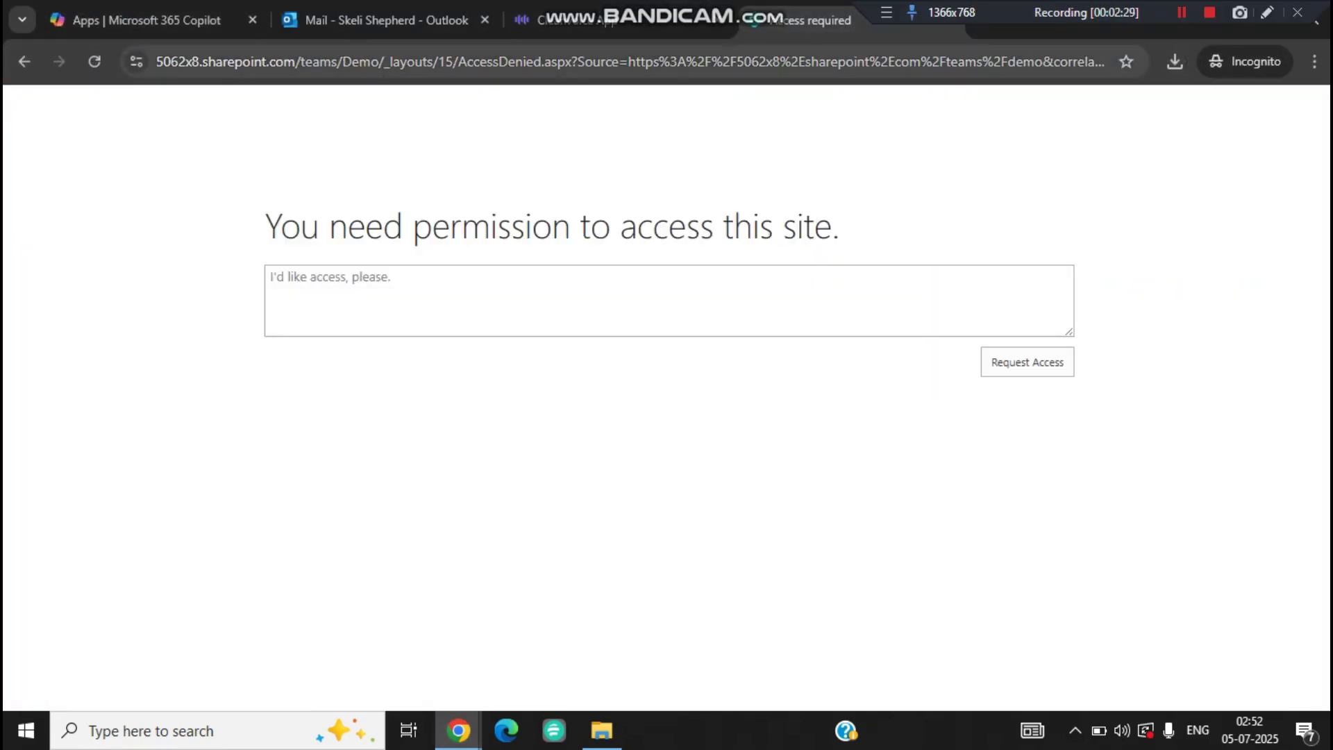
pyautogui.doubleClick(421, 61)
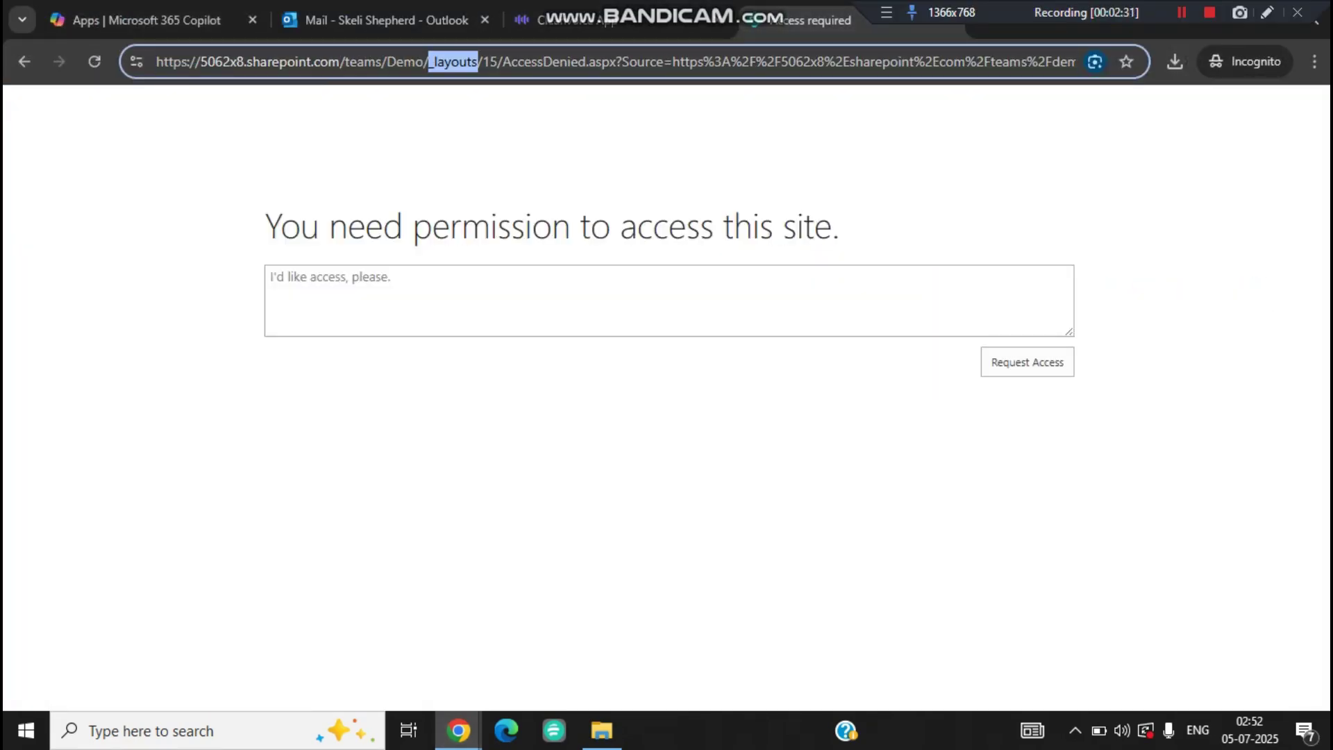
pyautogui.hotkey('ctrl', 'a')
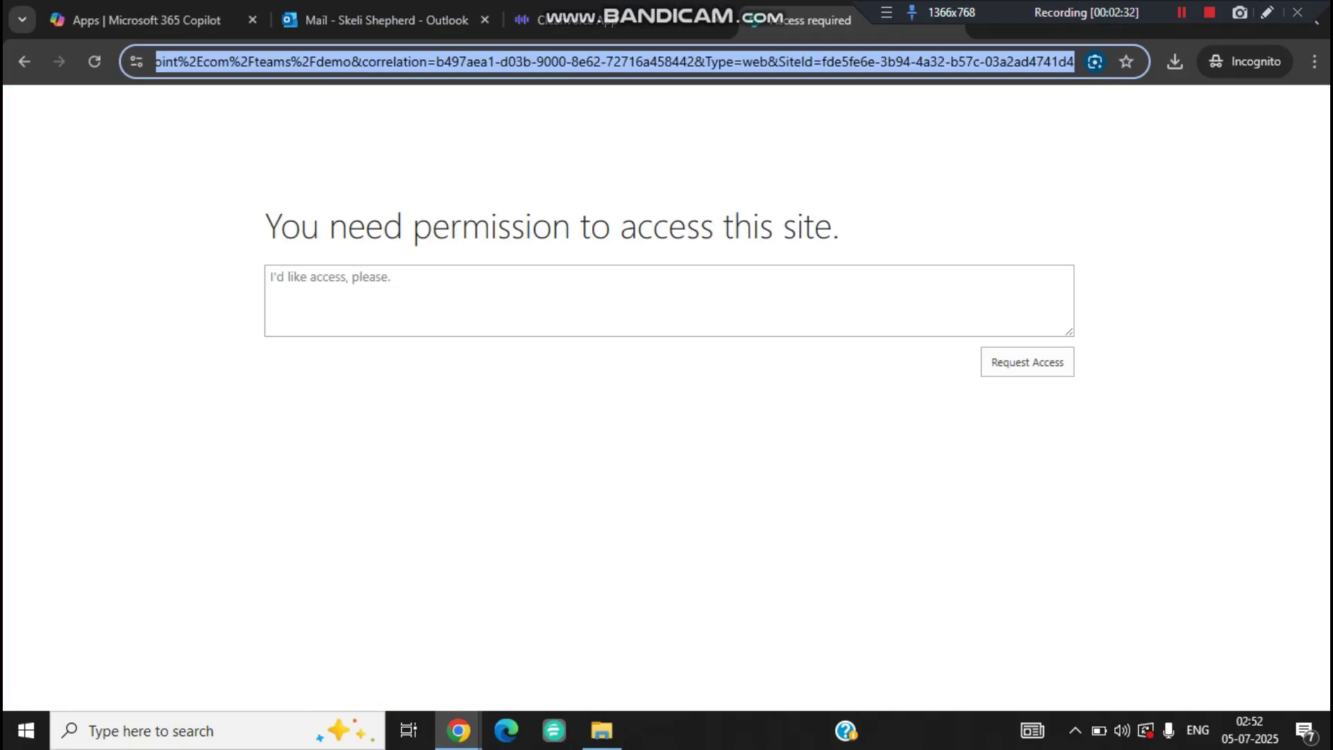
pyautogui.write('https://5062x8.sharepoint.com/teams/Demo/')
pyautogui.press('Return')
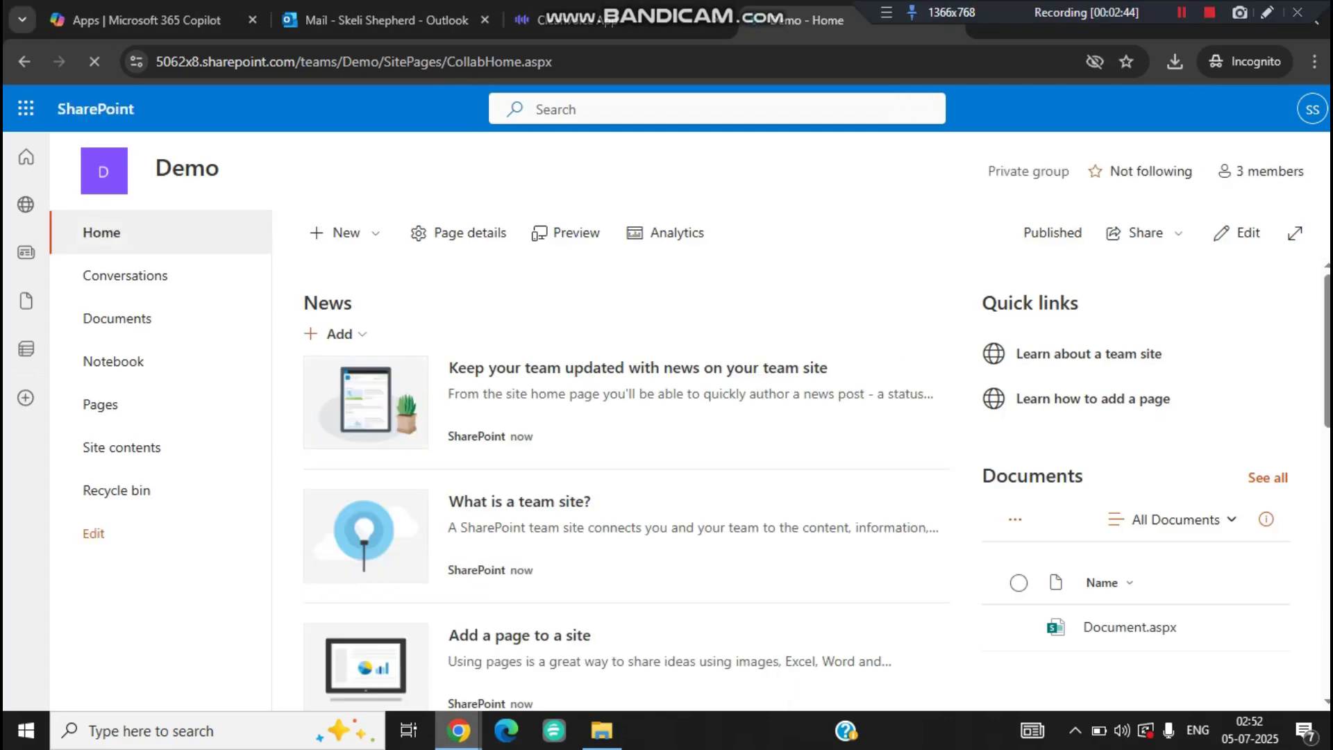
# - Back in the admin's browser session, review Demo's site members in the SharePoint admin center and return to the Demo site's home page
pyautogui.moveTo(458, 730)
pyautogui.click(247, 646)
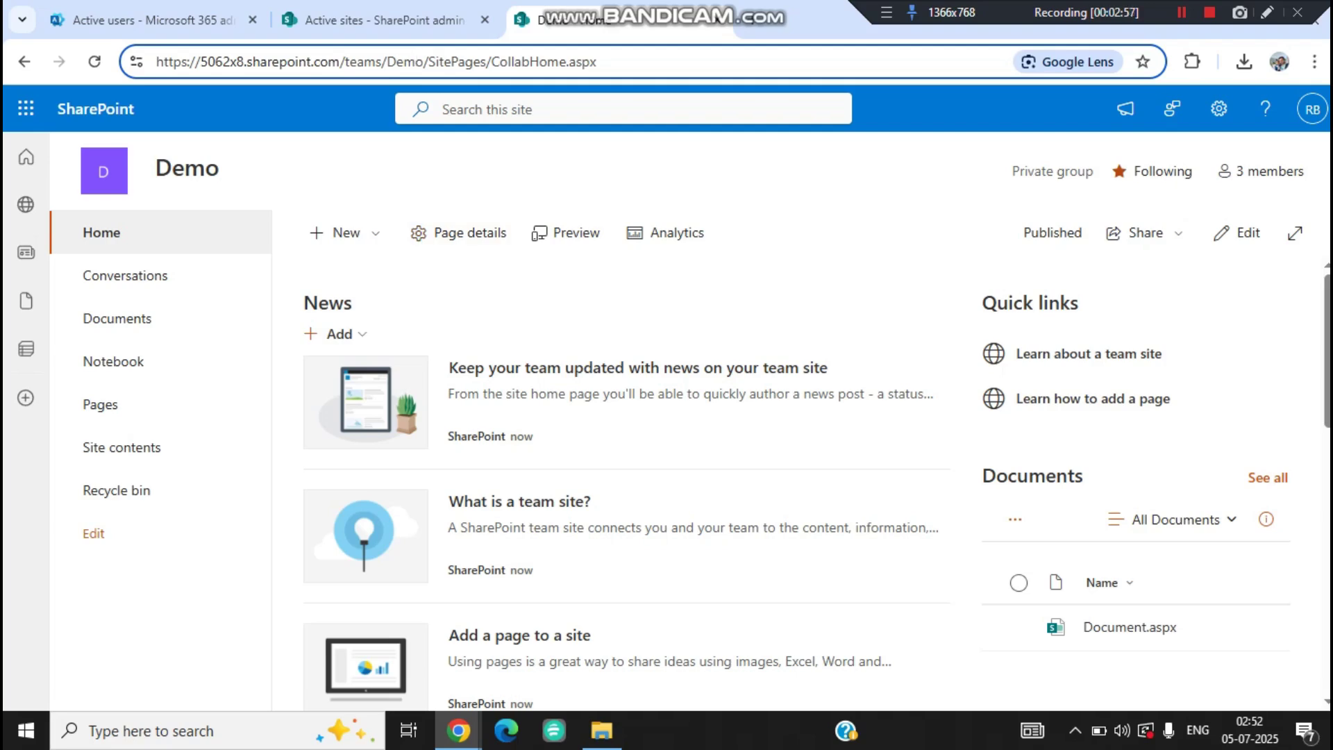
pyautogui.click(386, 20)
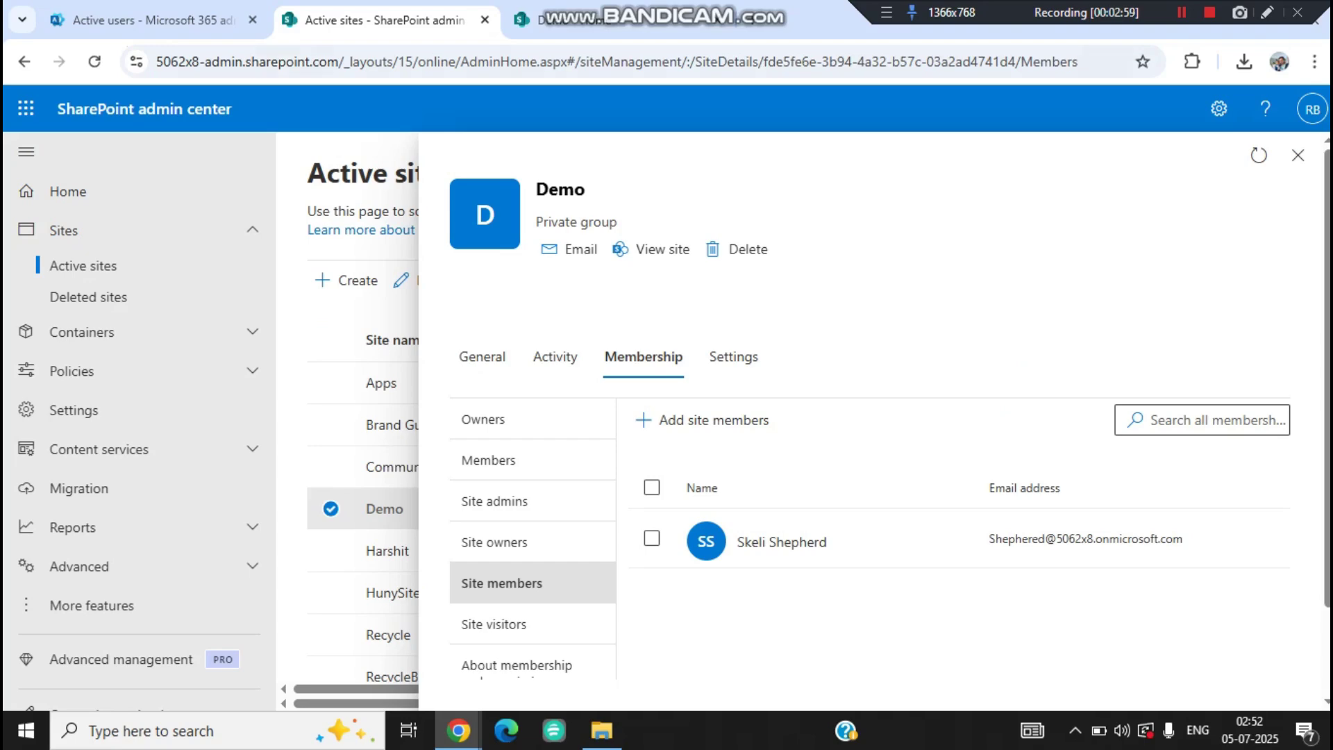
pyautogui.hotkey('ctrl', 'Tab')
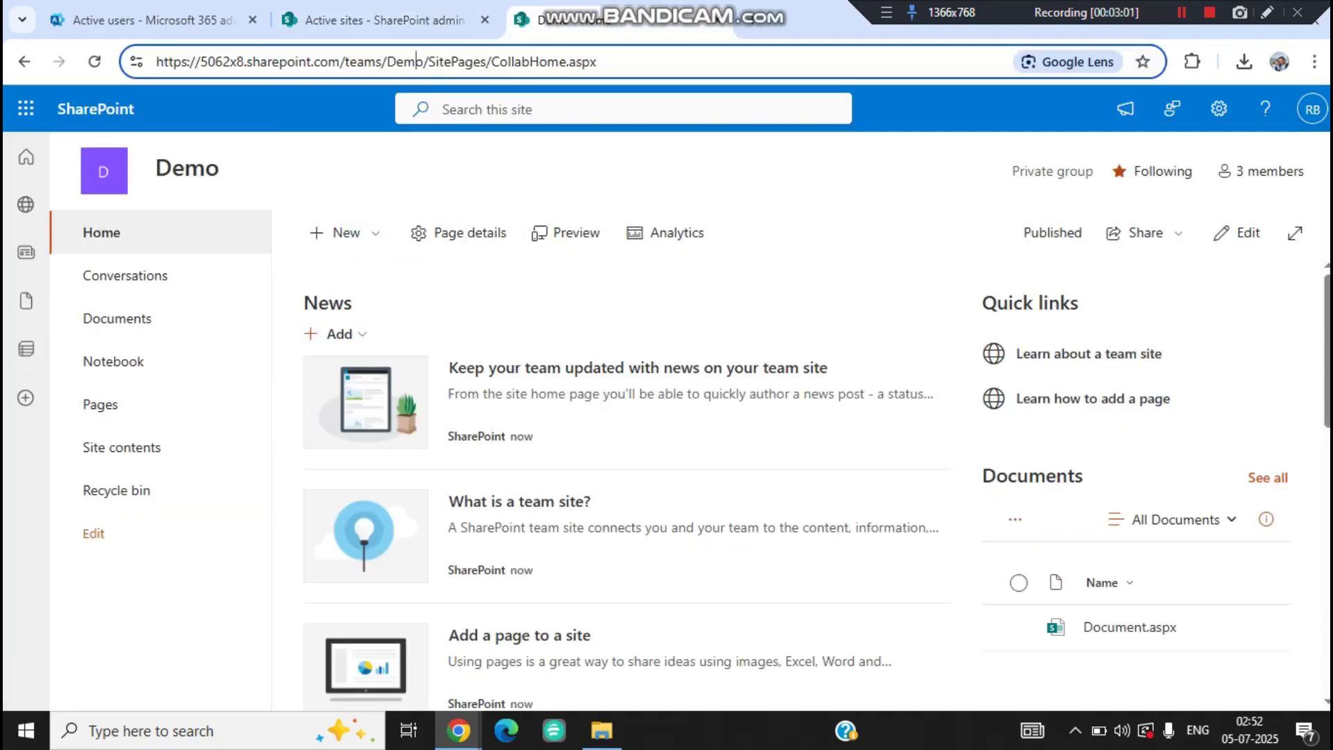